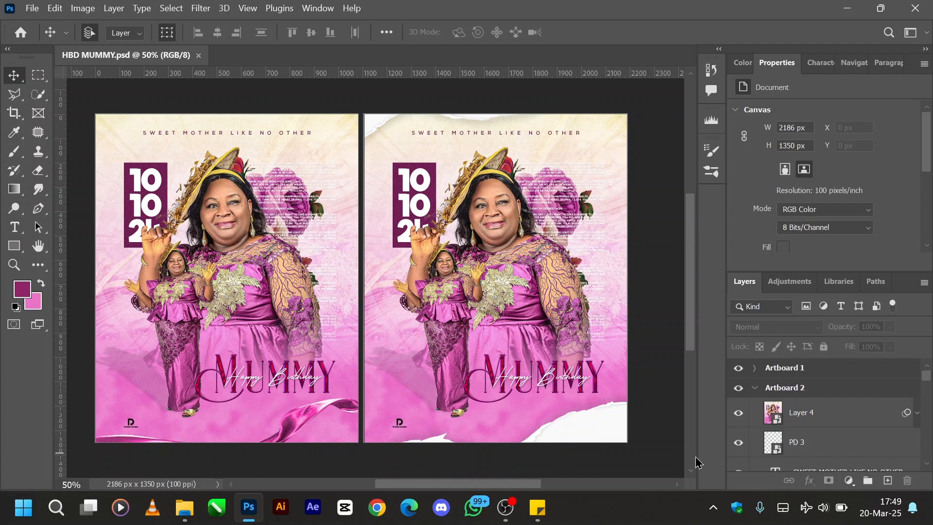
- Collapse and hide Artboard 2, centre Artboard 1 in the view, and expand its layer list
{"action": "left_click", "coordinate": [756, 388]}
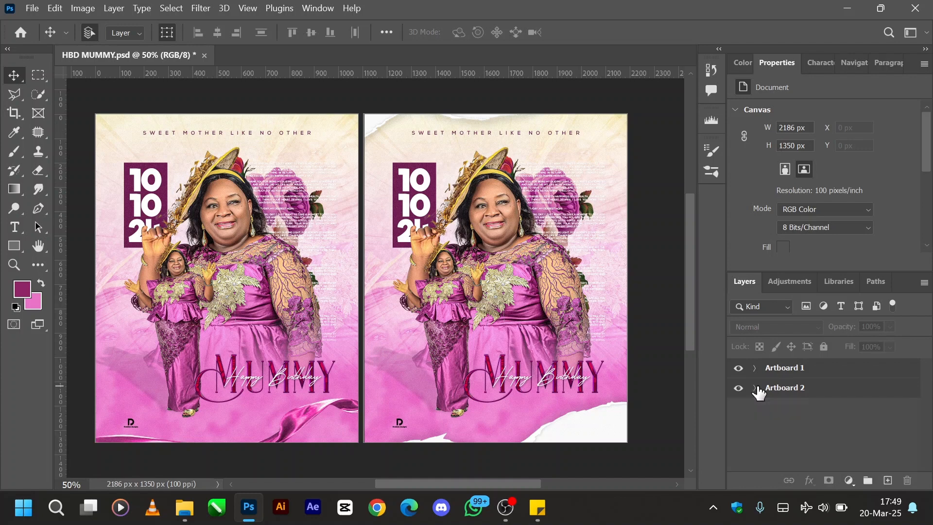
{"action": "left_click", "coordinate": [738, 388]}
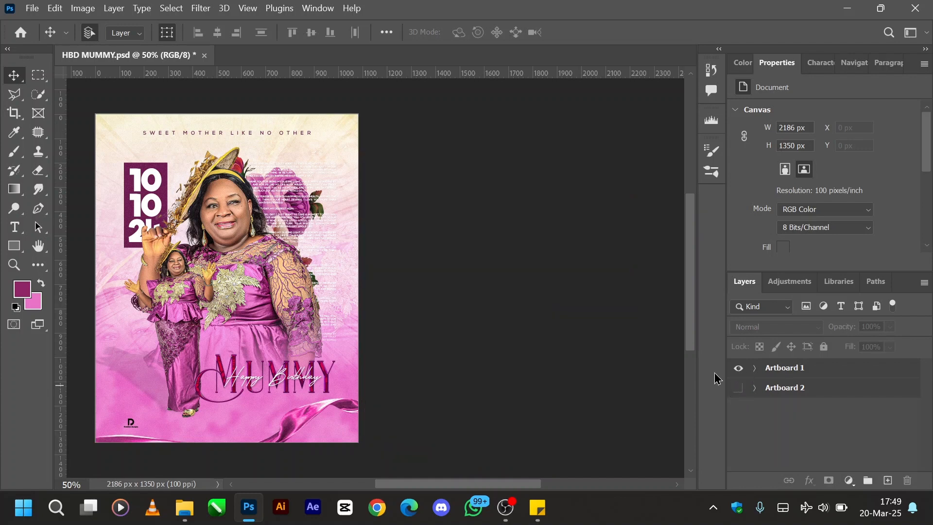
{"action": "left_click_drag", "start_coordinate": [440, 485], "coordinate": [400, 487]}
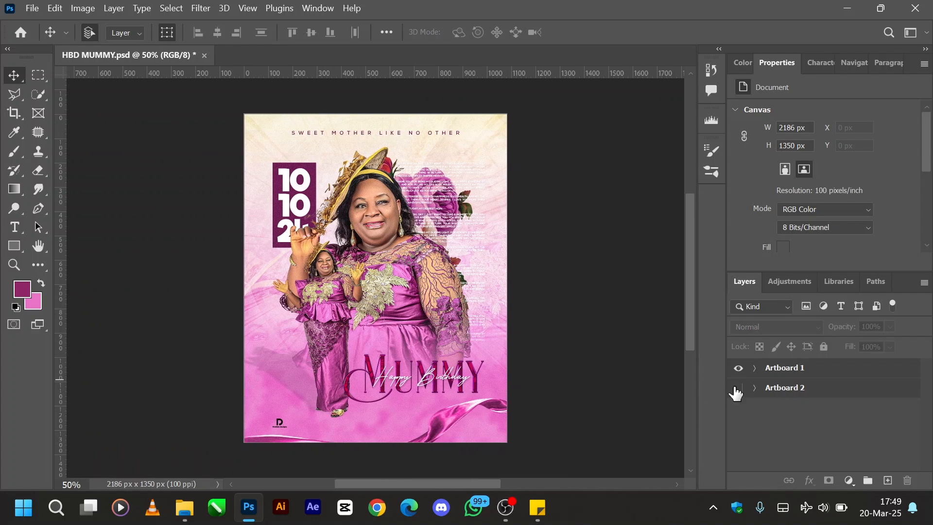
{"action": "left_click", "coordinate": [755, 368]}
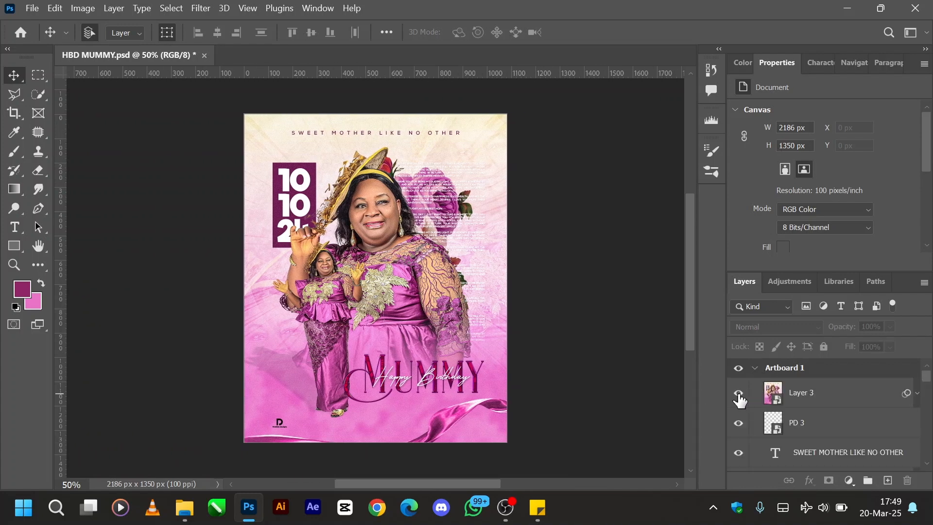
- Turn off the visibility of all layers inside Artboard 1 and turn it back on
{"action": "left_click_drag", "start_coordinate": [740, 393], "coordinate": [741, 442]}
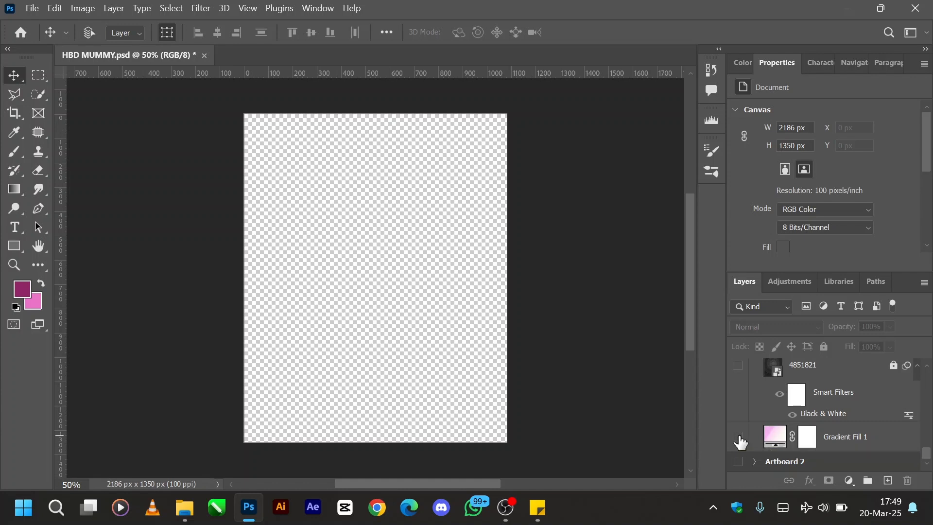
{"action": "left_click", "coordinate": [741, 442], "text": "alt"}
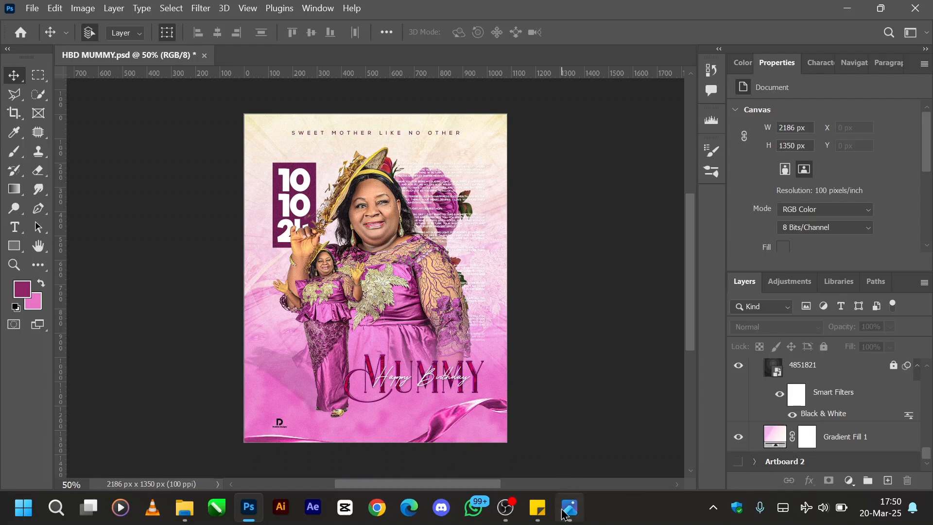
- Switch to Photos to compare the blue birthday flyer side by side with the pink design, and close the image
{"action": "left_click", "coordinate": [567, 513]}
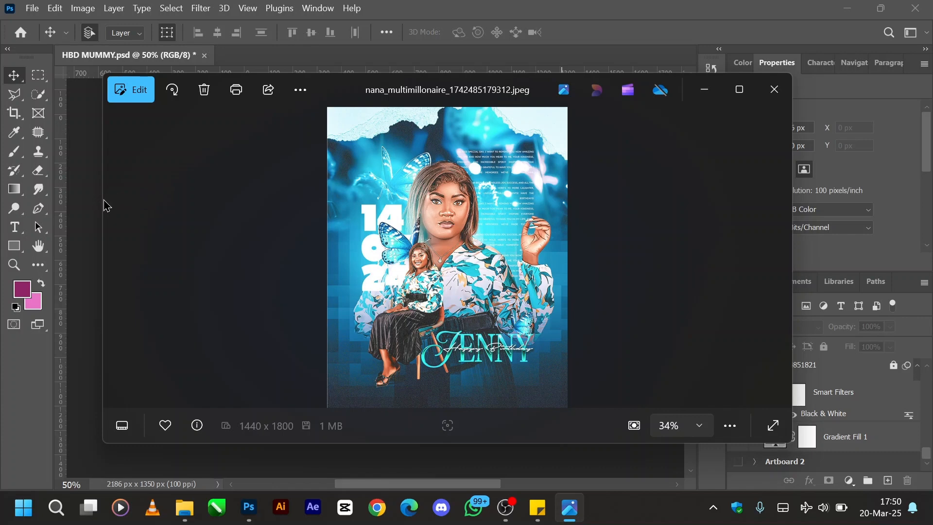
{"action": "left_click_drag", "start_coordinate": [102, 198], "coordinate": [431, 225]}
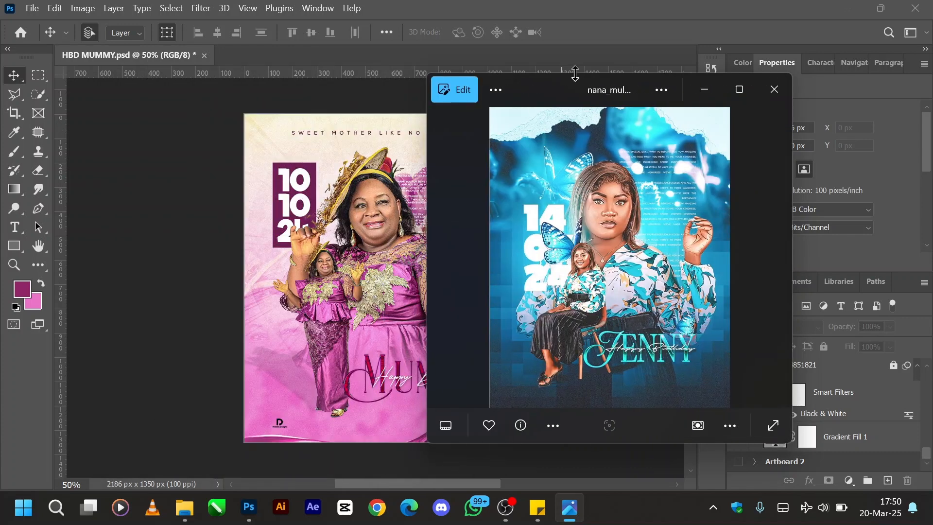
{"action": "left_click_drag", "start_coordinate": [585, 95], "coordinate": [681, 101]}
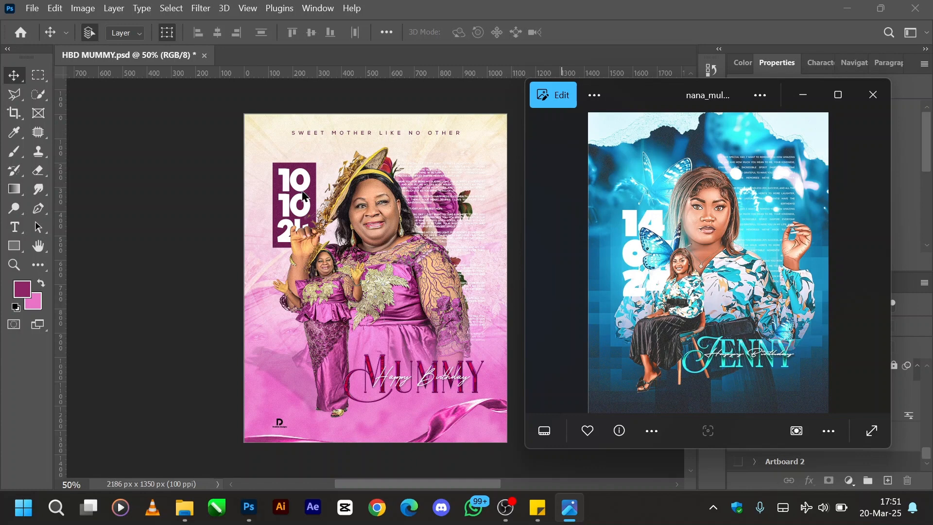
{"action": "left_click", "coordinate": [865, 108]}
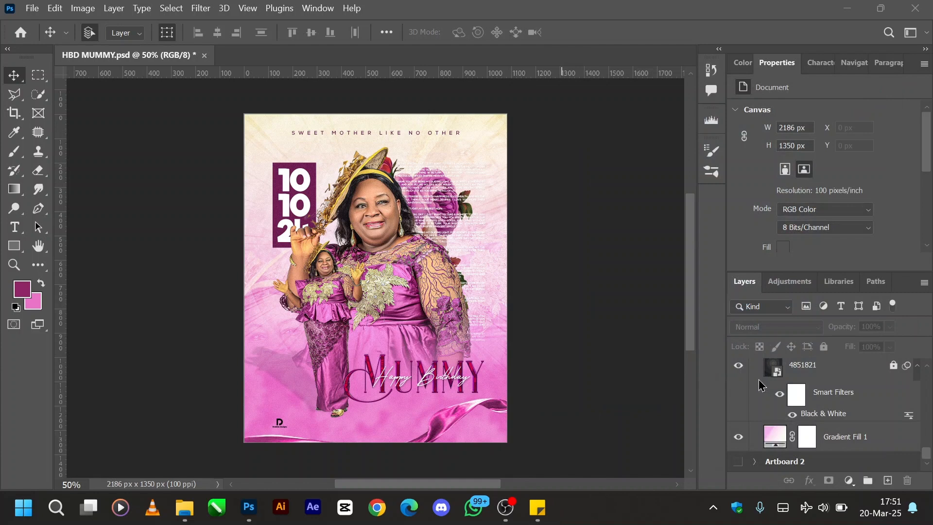
- Hide all layers in Artboard 1 except Gradient Fill 1
{"action": "scroll", "coordinate": [742, 421], "scroll_direction": "down", "scroll_amount": 5}
{"action": "scroll", "coordinate": [742, 421], "scroll_direction": "up", "scroll_amount": 10}
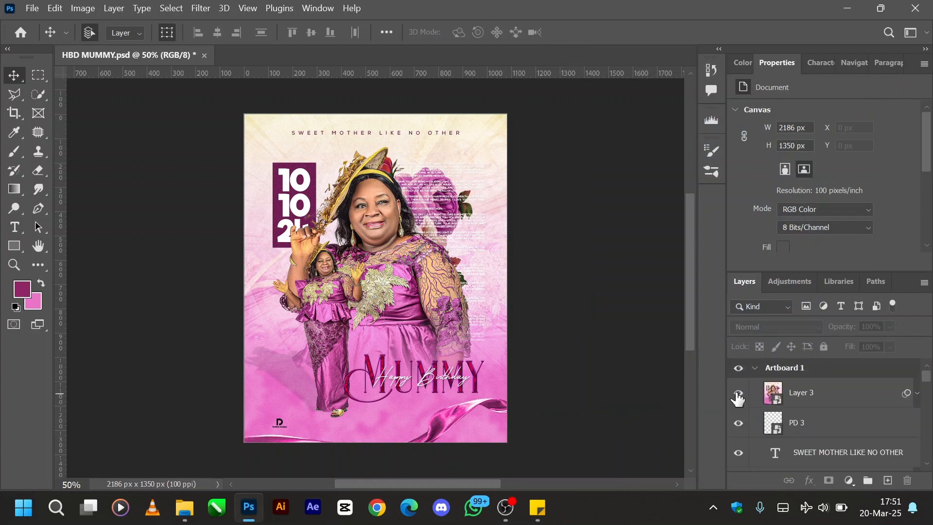
{"action": "left_click_drag", "start_coordinate": [738, 399], "coordinate": [737, 443]}
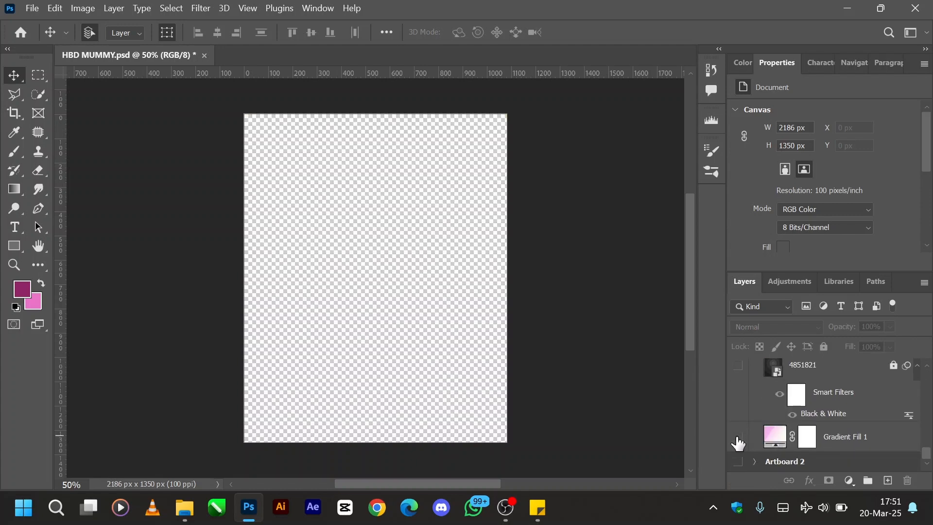
{"action": "left_click", "coordinate": [738, 440]}
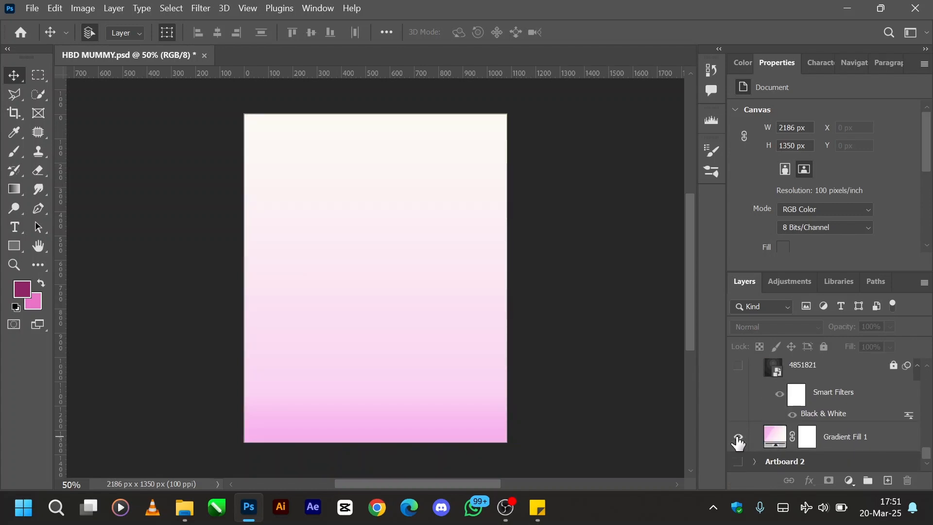
- Examine the Gradient Fill 1 settings and the colours of its start and end stops
{"action": "left_click", "coordinate": [780, 443]}
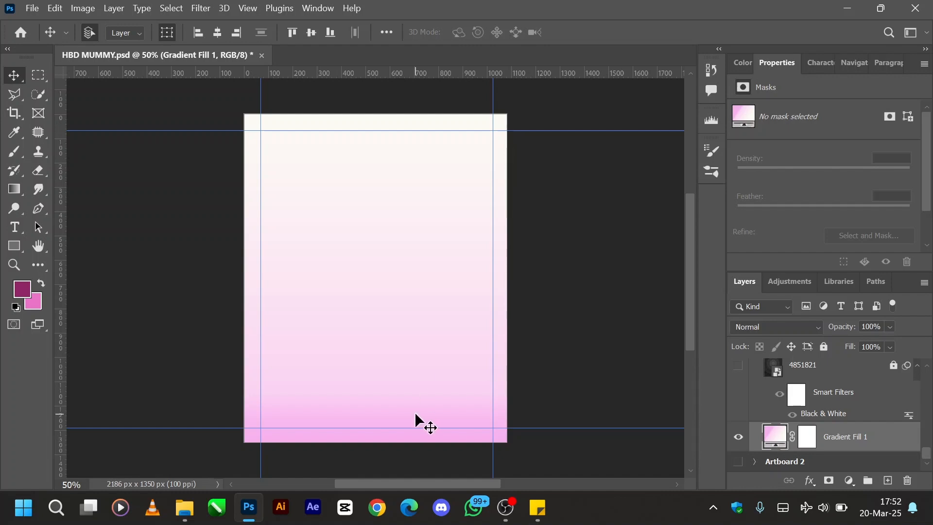
{"action": "double_click", "coordinate": [777, 437]}
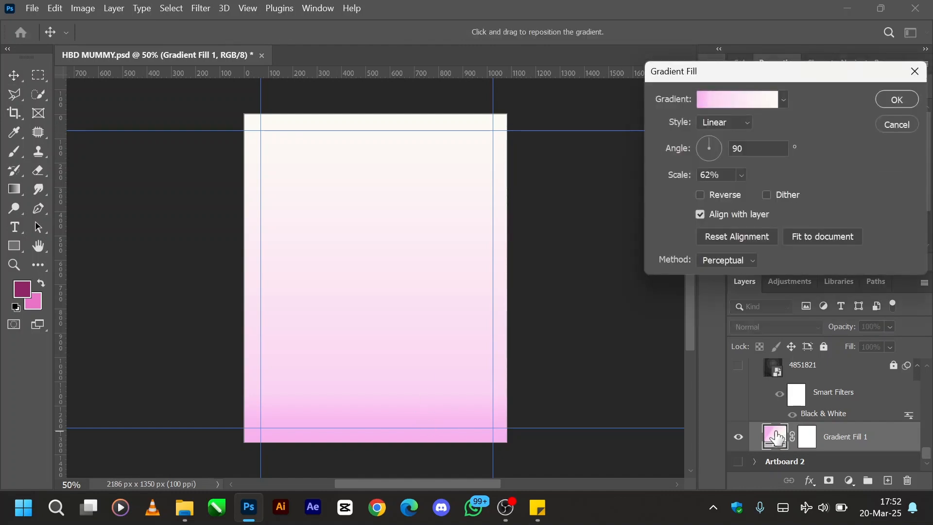
{"action": "left_click", "coordinate": [705, 99]}
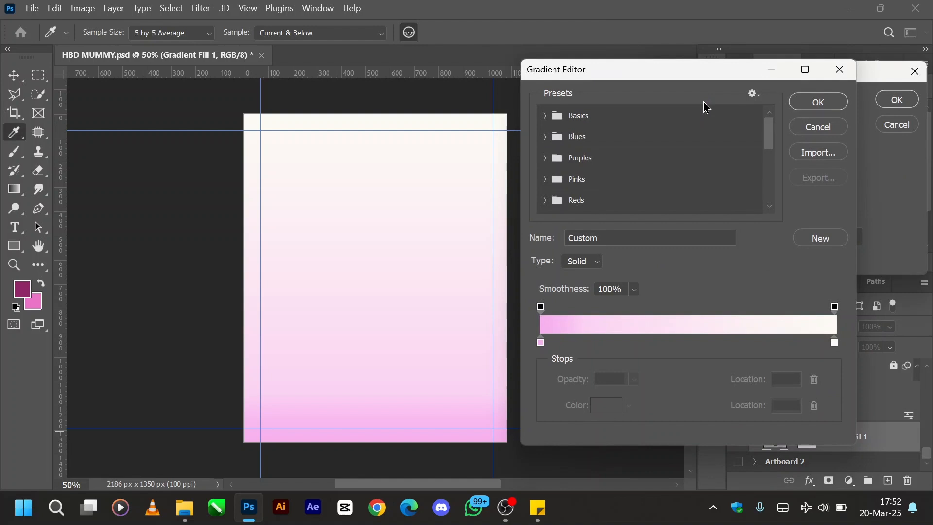
{"action": "left_click", "coordinate": [540, 342]}
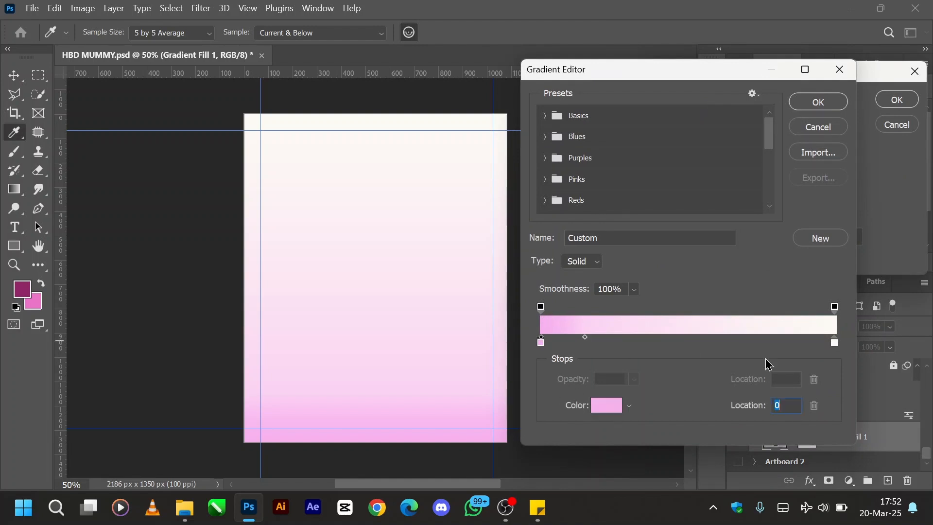
{"action": "left_click", "coordinate": [834, 344]}
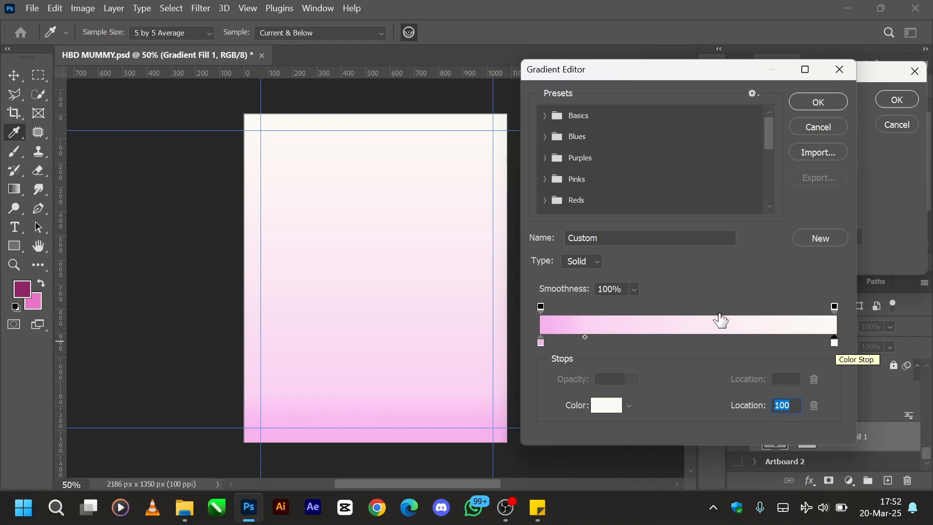
{"action": "left_click", "coordinate": [810, 108]}
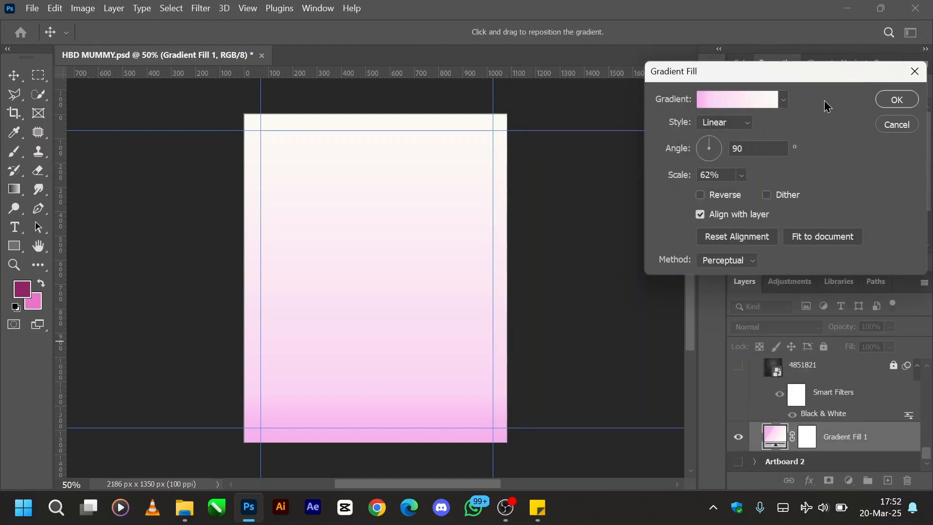
{"action": "left_click", "coordinate": [890, 100]}
- Show the 4851821 texture layer above the gradient and unlock it
{"action": "scroll", "coordinate": [759, 431], "scroll_direction": "up", "scroll_amount": 1}
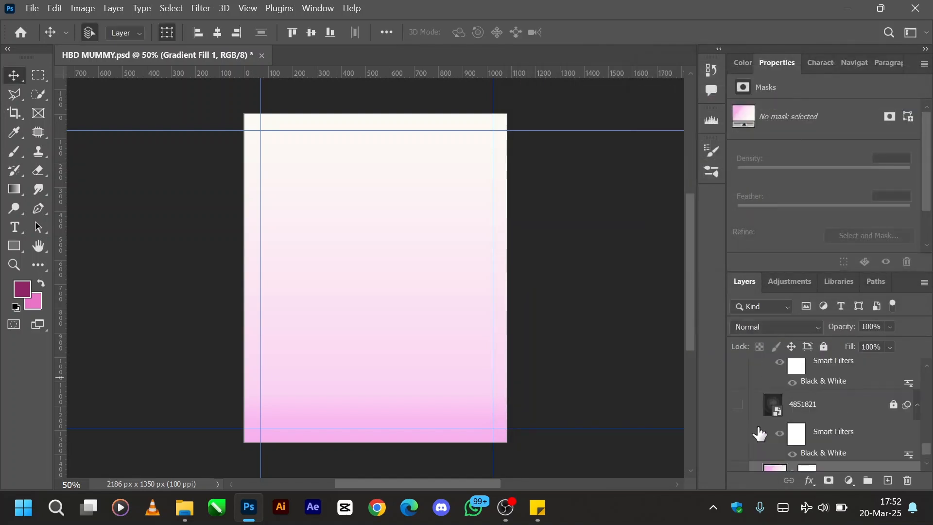
{"action": "left_click", "coordinate": [738, 406]}
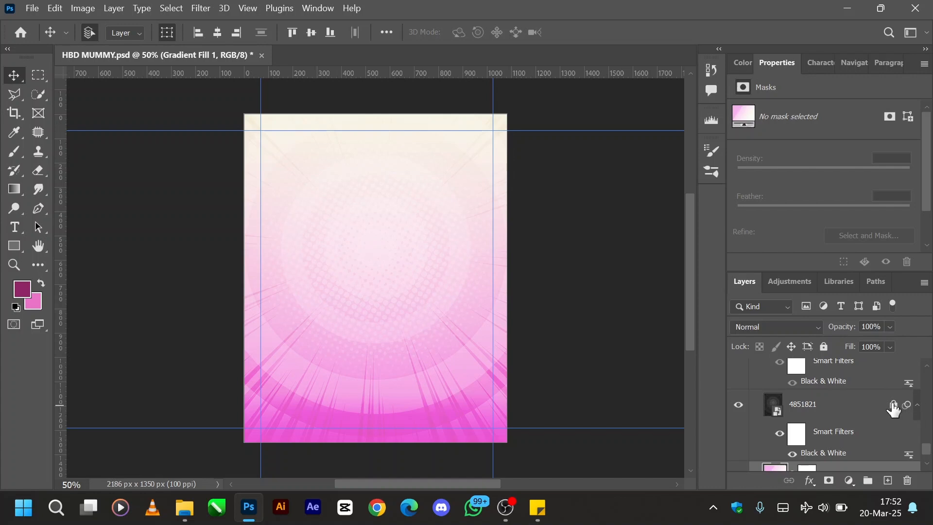
{"action": "left_click", "coordinate": [793, 409]}
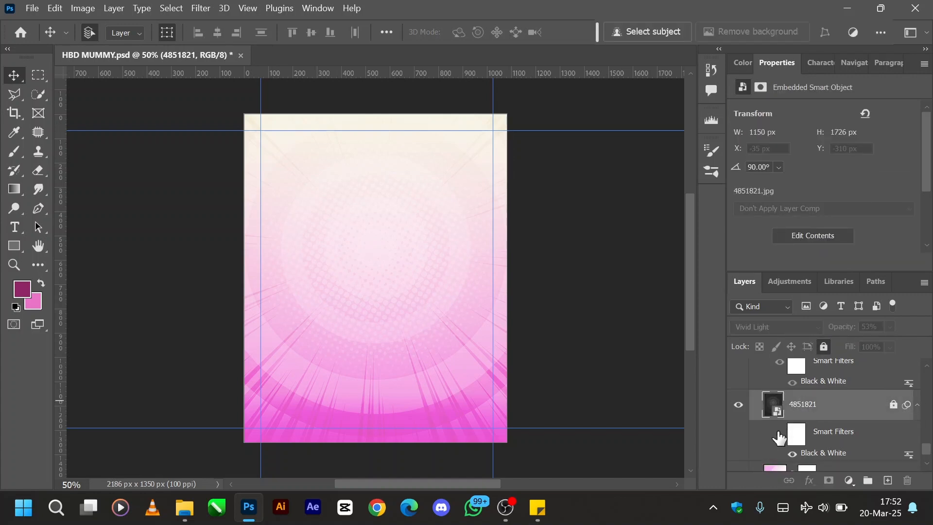
{"action": "left_click", "coordinate": [893, 404]}
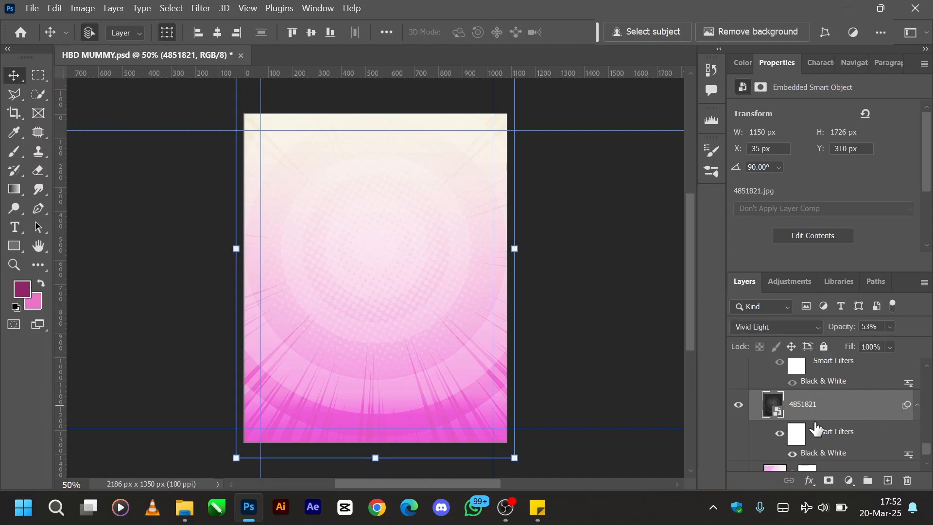
- Turn off the 4851821 layer's smart filters and set its blend mode to Normal at 100% opacity
{"action": "left_click", "coordinate": [779, 434]}
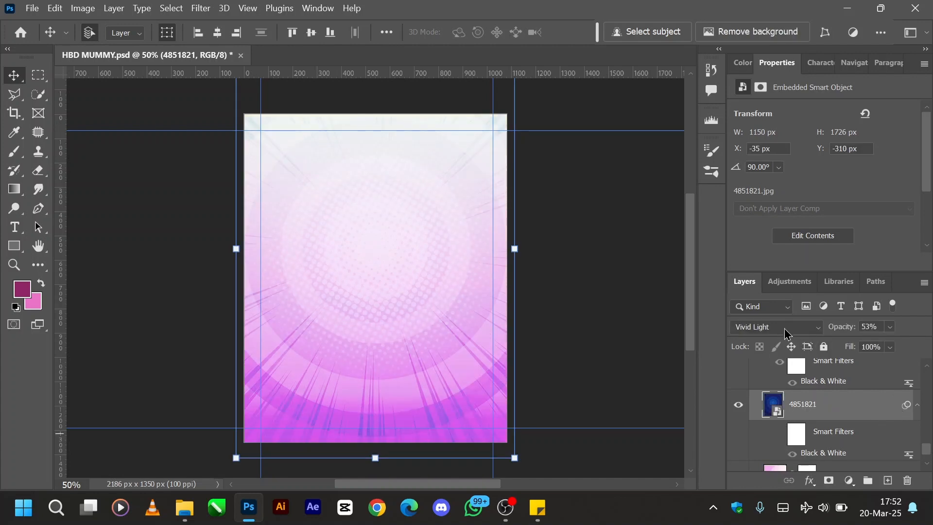
{"action": "left_click", "coordinate": [785, 334]}
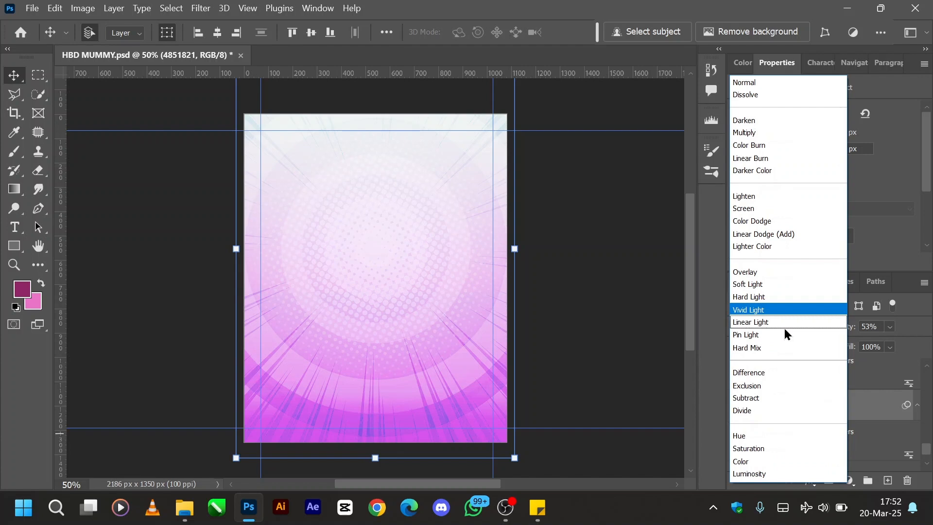
{"action": "left_click", "coordinate": [760, 81]}
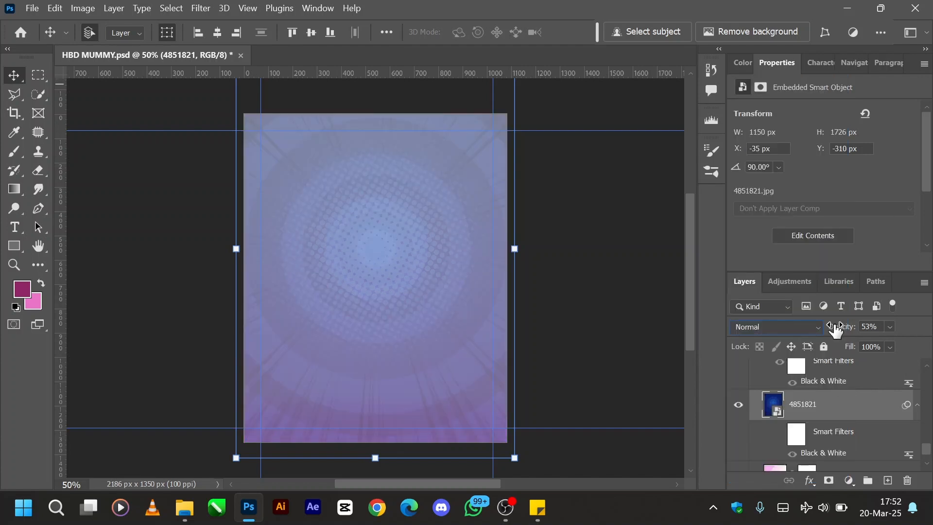
{"action": "left_click_drag", "start_coordinate": [835, 326], "coordinate": [928, 326]}
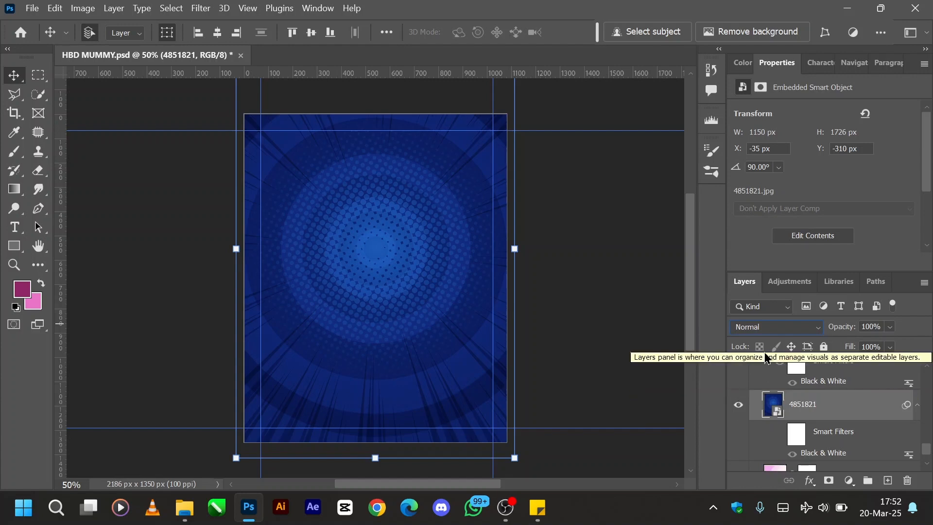
{"action": "left_click", "coordinate": [769, 334]}
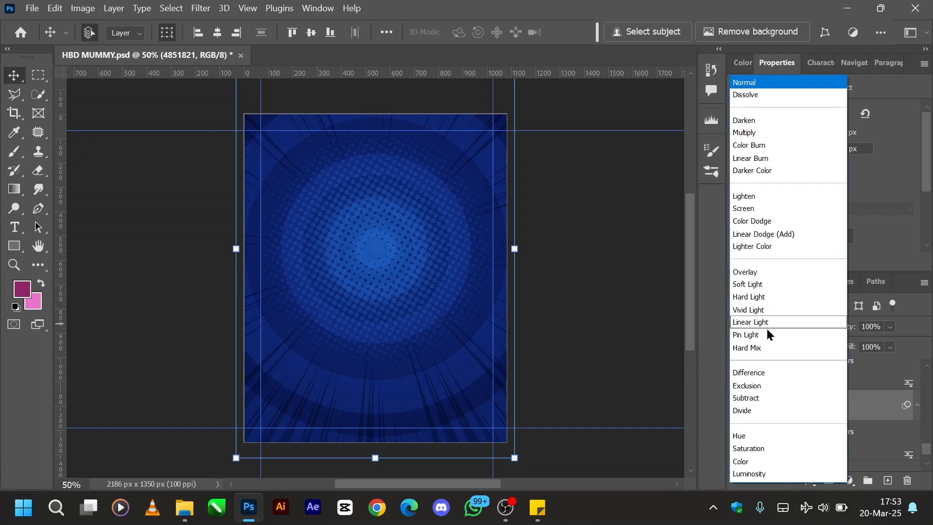
{"action": "left_click", "coordinate": [691, 373]}
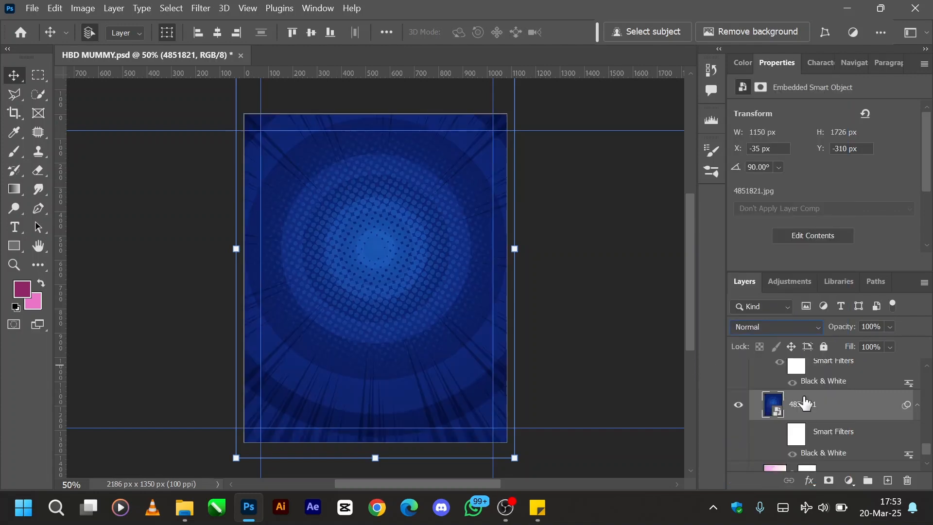
- Turn on the 4851821 layer's smart filters and set its blend mode to Vivid Light with 53% opacity
{"action": "left_click", "coordinate": [780, 434]}
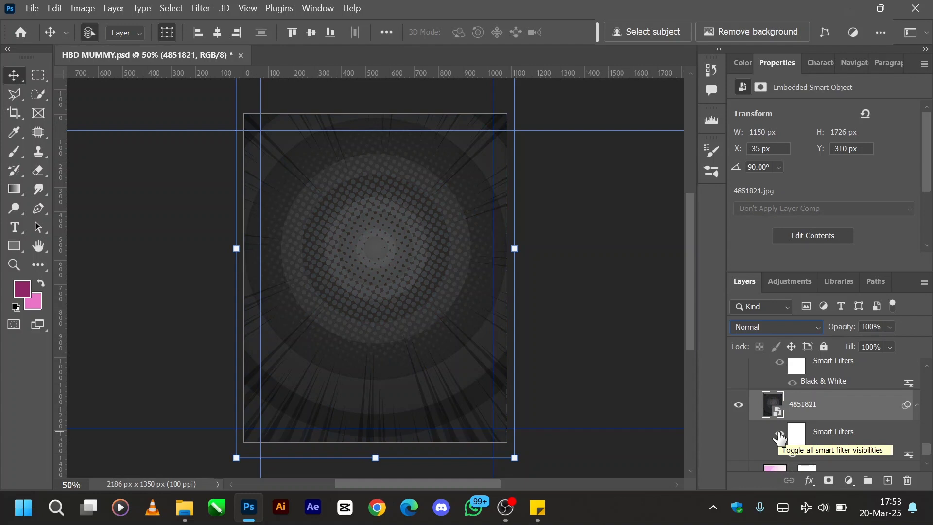
{"action": "left_click", "coordinate": [781, 332]}
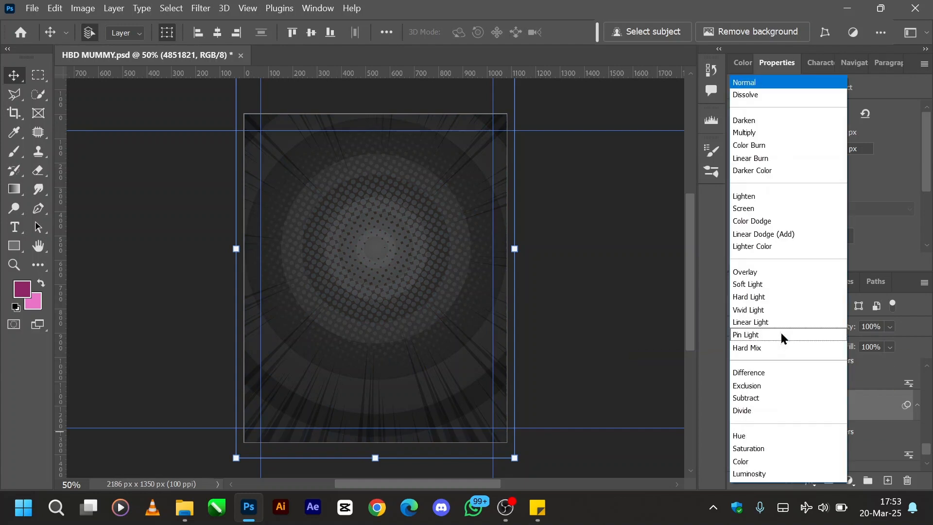
{"action": "left_click", "coordinate": [750, 310]}
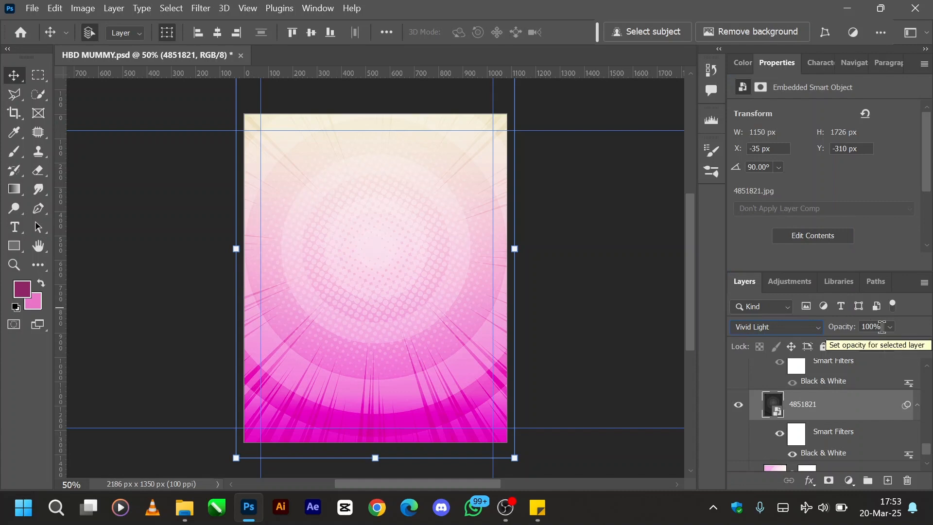
{"action": "left_click", "coordinate": [882, 327]}
{"action": "type", "text": "53"}
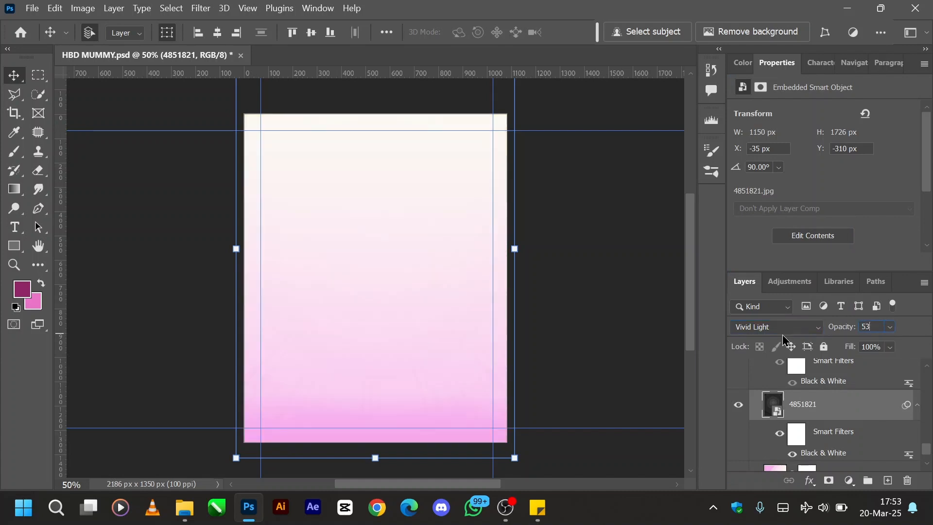
{"action": "key", "text": "Return"}
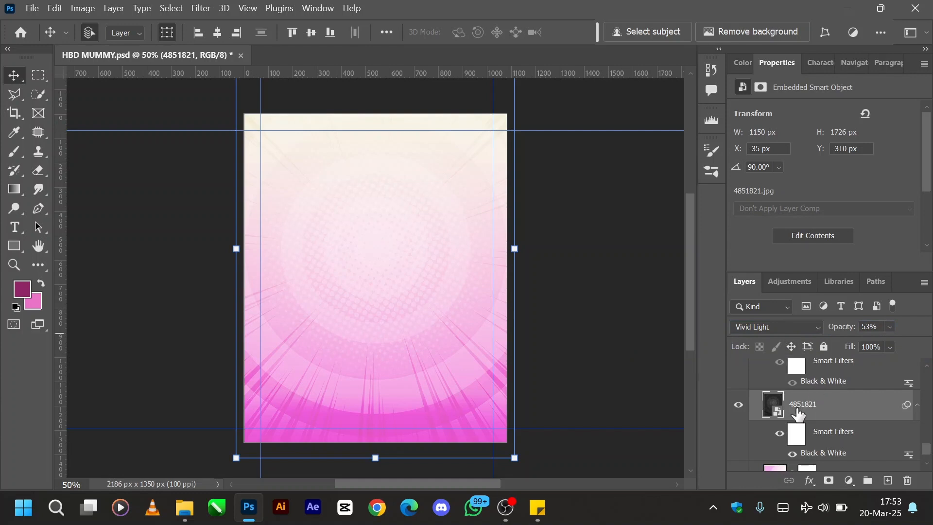
{"action": "scroll", "coordinate": [798, 414], "scroll_direction": "up", "scroll_amount": 3}
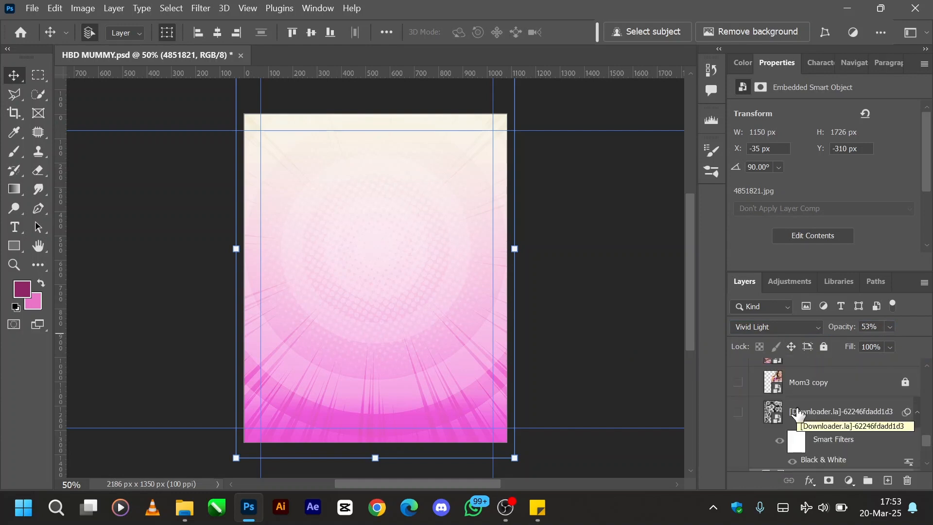
- Show the [Downloader.la]-62246fdadd1d3 flower layer directly above the 4851821 layer
{"action": "scroll", "coordinate": [798, 414], "scroll_direction": "down", "scroll_amount": 2}
{"action": "left_click", "coordinate": [739, 376]}
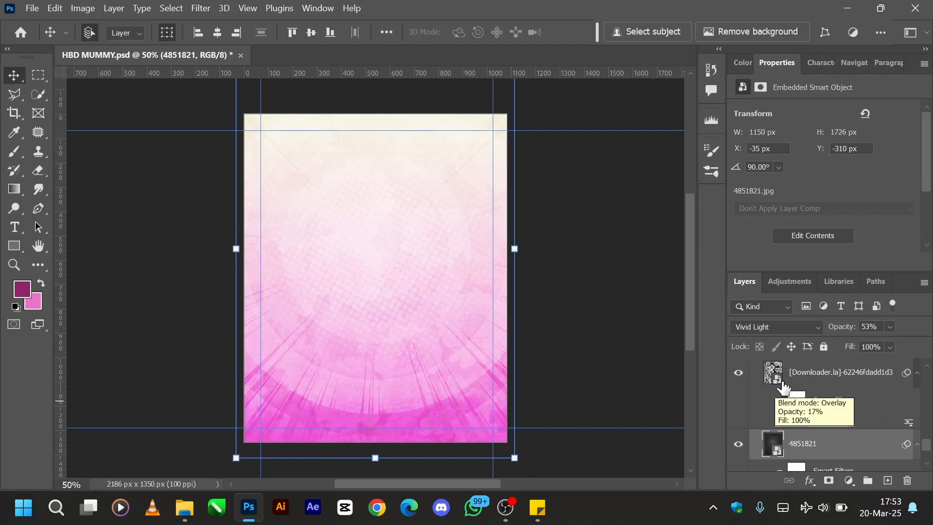
{"action": "scroll", "coordinate": [785, 397], "scroll_direction": "up", "scroll_amount": 1}
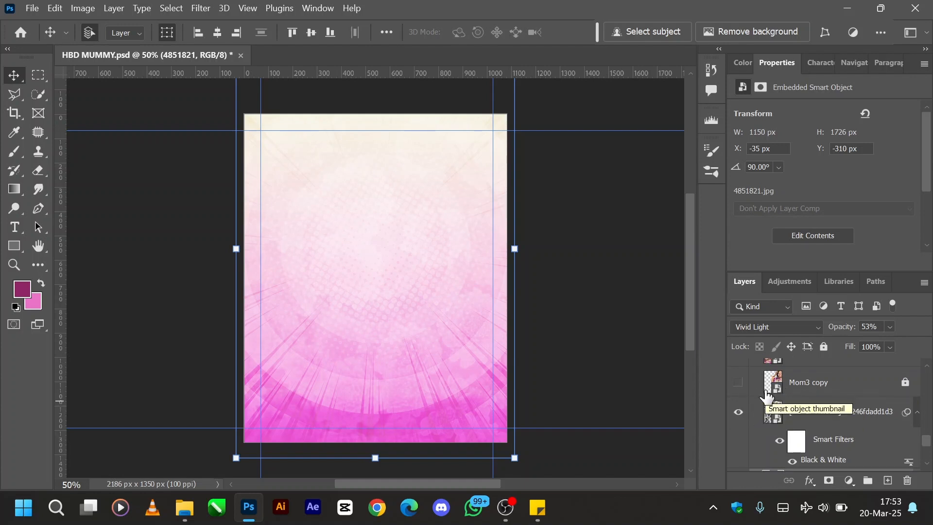
- Turn off the [Downloader.la]-62246fdadd1d3 flower layer's smart filters and set its blend mode to Normal at 100% opacity
{"action": "left_click", "coordinate": [780, 444]}
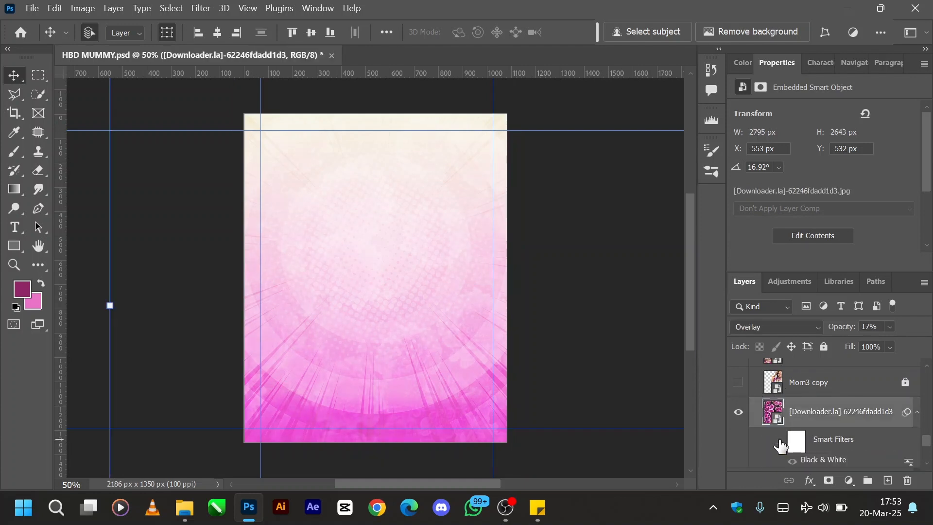
{"action": "left_click", "coordinate": [794, 327]}
{"action": "left_click", "coordinate": [767, 87]}
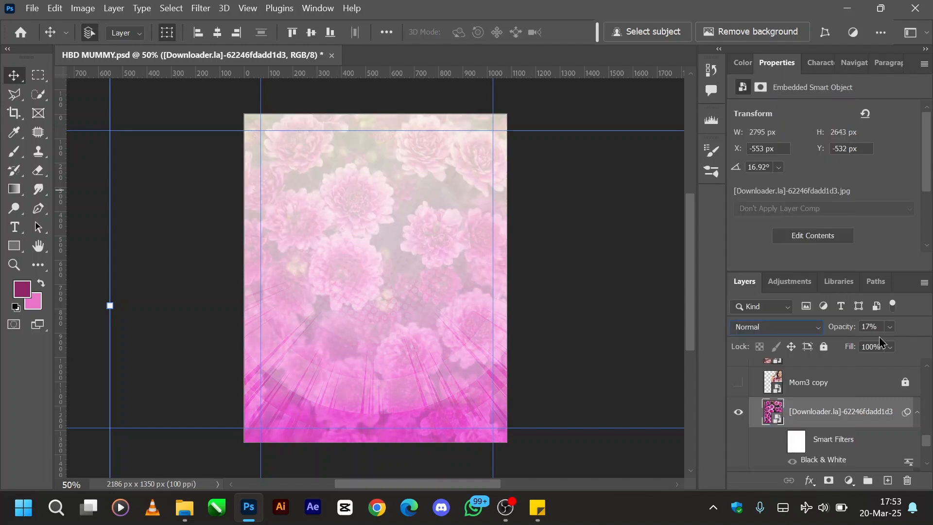
{"action": "left_click_drag", "start_coordinate": [833, 327], "coordinate": [928, 326]}
{"action": "type", "text": "100"}
{"action": "key", "text": "Return"}
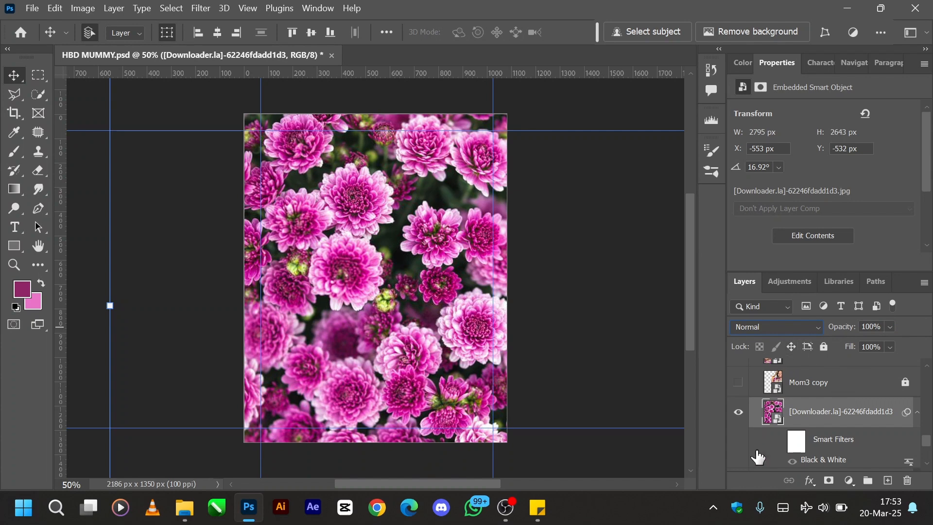
- Turn on the flower layer's smart filters, undo that, and locate the Black & White image adjustment without applying it
{"action": "left_click", "coordinate": [779, 441]}
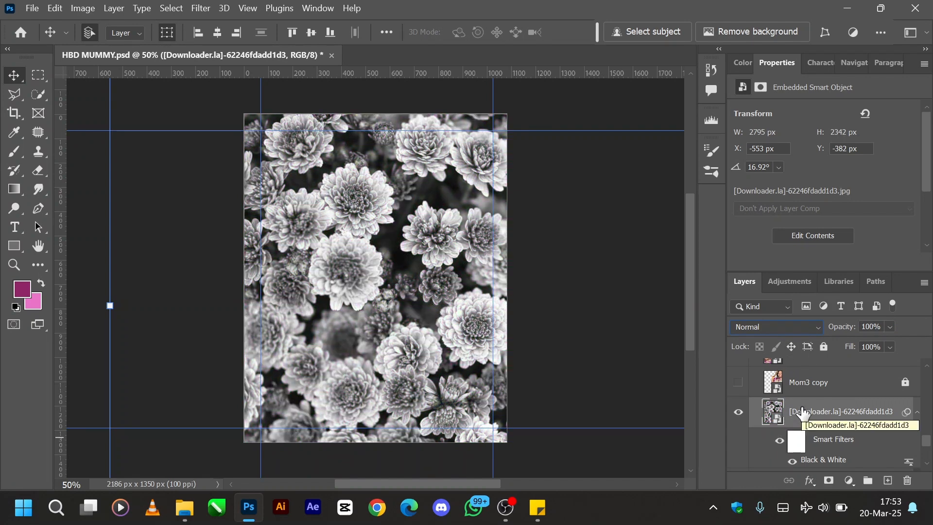
{"action": "key", "text": "ctrl+z"}
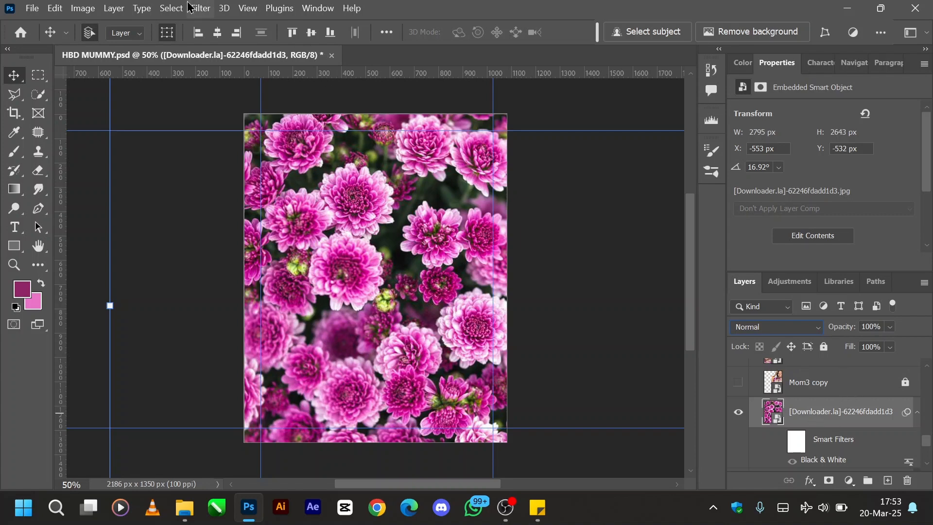
{"action": "left_click", "coordinate": [82, 10]}
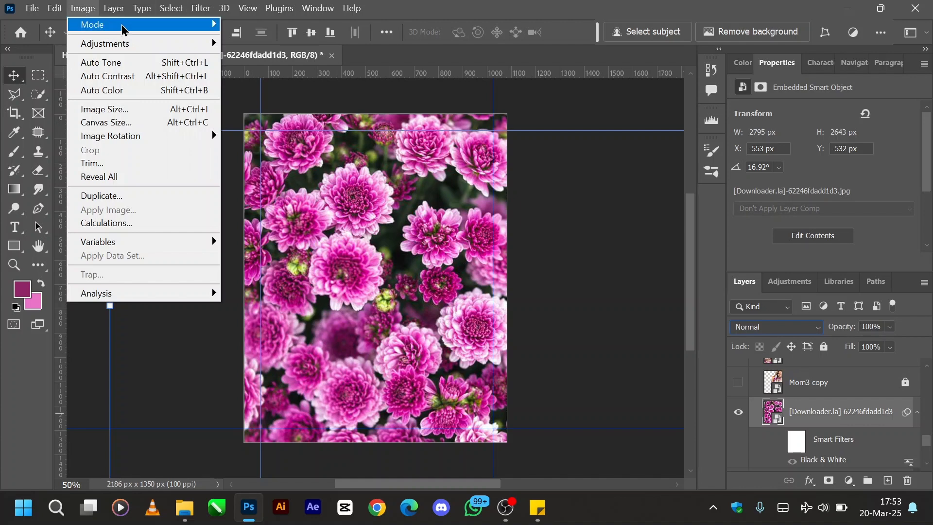
{"action": "mouse_move", "coordinate": [137, 30]}
{"action": "mouse_move", "coordinate": [159, 48]}
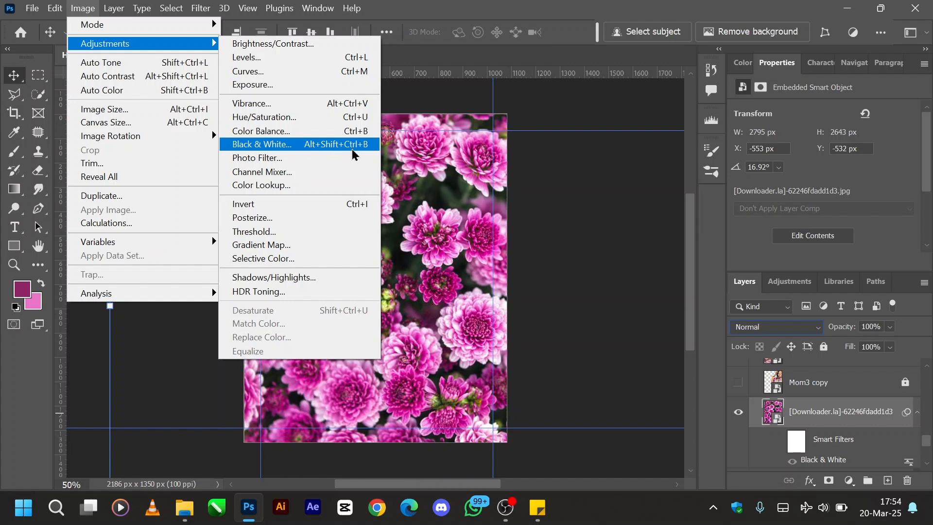
{"action": "left_click", "coordinate": [826, 417]}
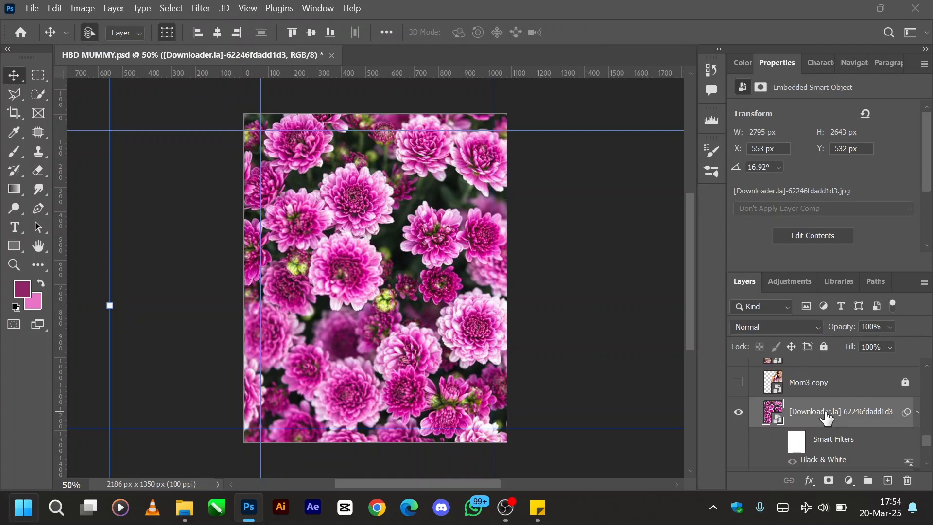
- Apply a Black & White adjustment with the Default preset to the flower layer and undo it
{"action": "key", "text": "super"}
{"action": "left_click", "coordinate": [359, 297]}
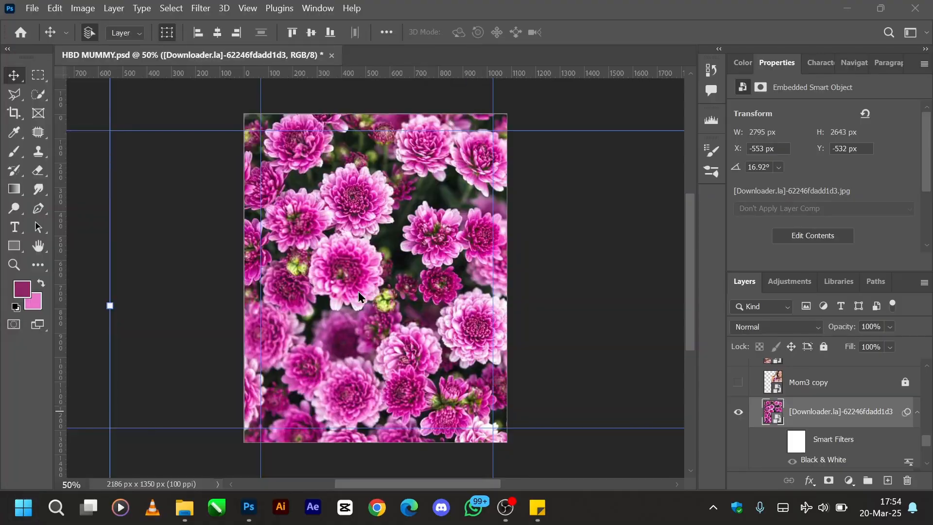
{"action": "left_click", "coordinate": [826, 388], "text": "ctrl+alt+shift"}
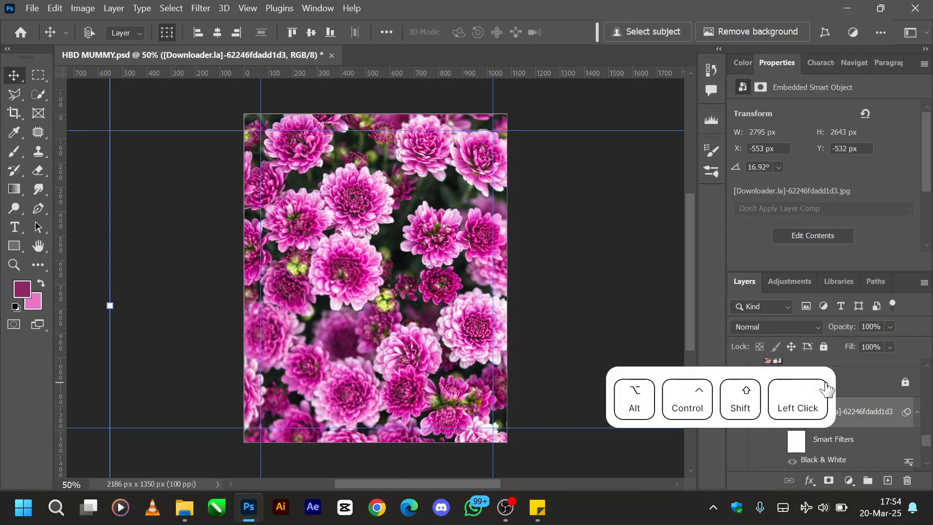
{"action": "key", "text": "ctrl+alt+shift+b"}
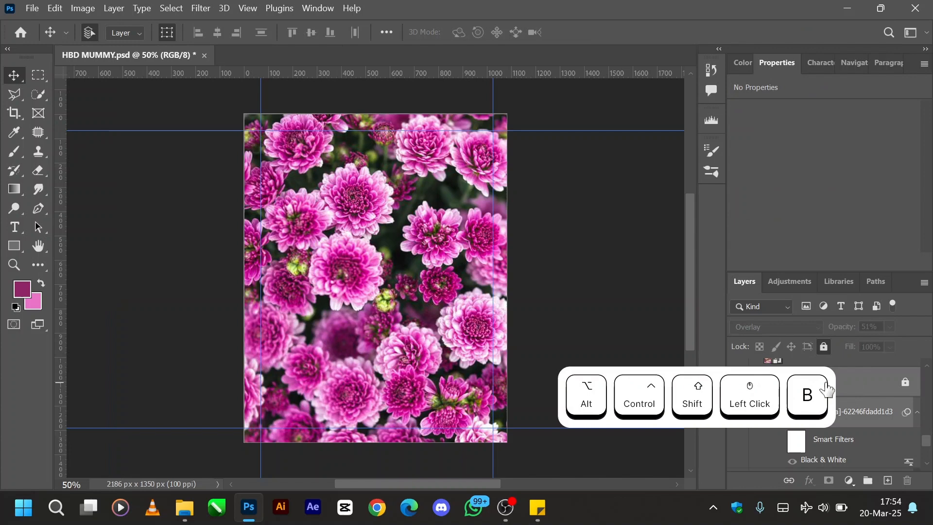
{"action": "left_click", "coordinate": [883, 417]}
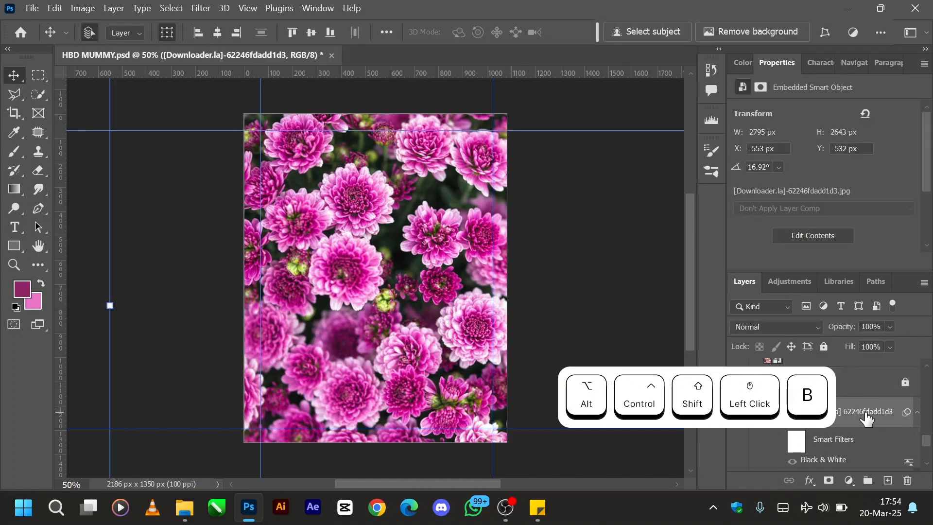
{"action": "key", "text": "ctrl+alt+shift+b"}
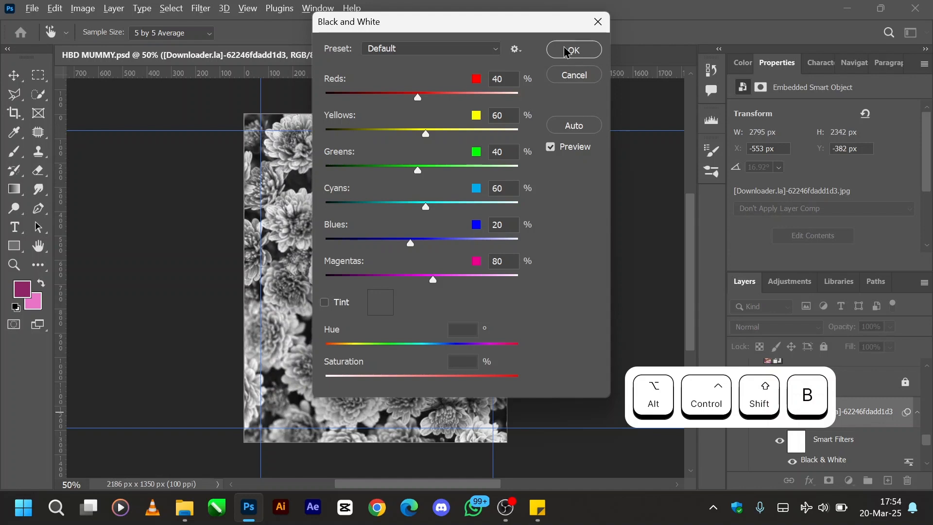
{"action": "left_click_drag", "start_coordinate": [425, 22], "coordinate": [558, 47]}
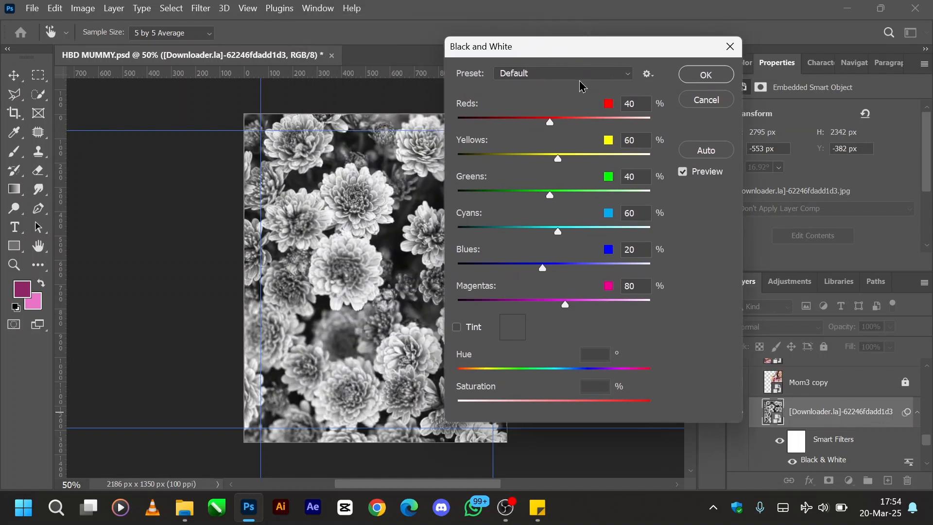
{"action": "left_click", "coordinate": [698, 77]}
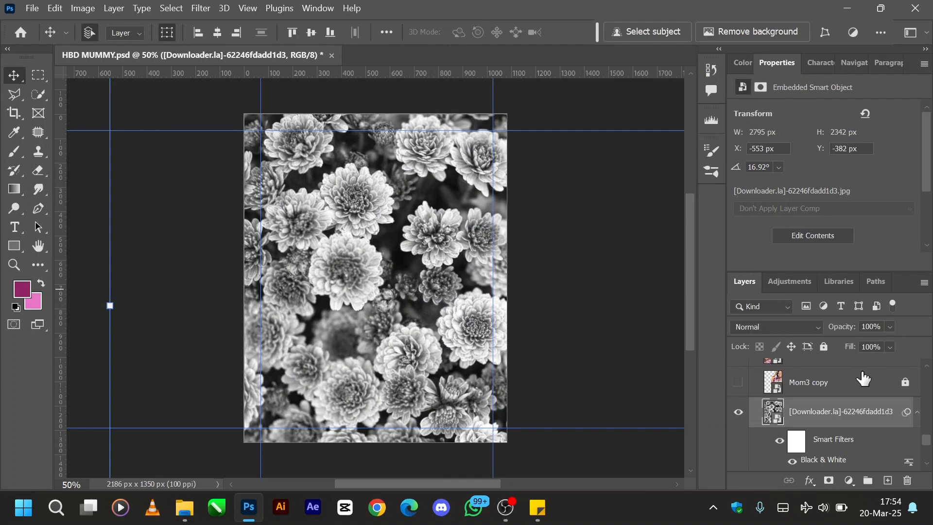
{"action": "key", "text": "ctrl+z"}
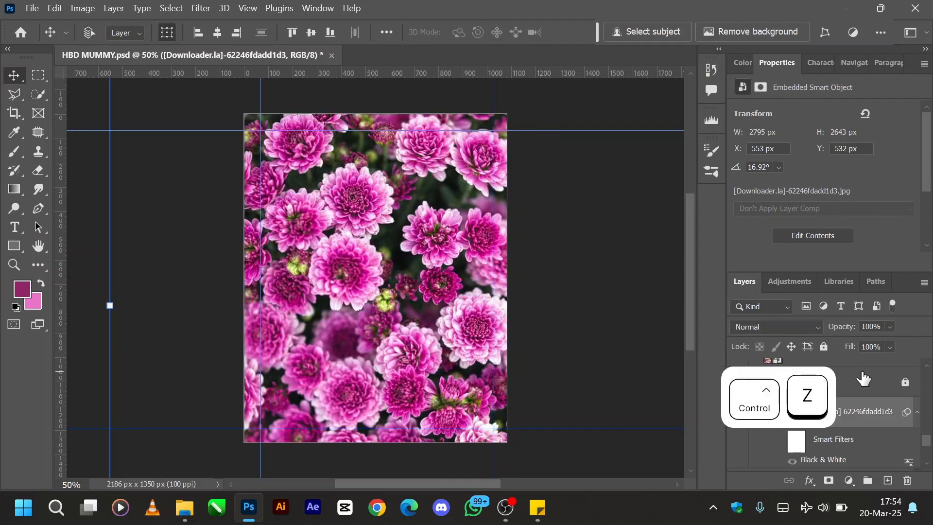
- Turn on the flower layer's smart filters and set its blend mode to Overlay with 17% opacity
{"action": "left_click", "coordinate": [779, 442]}
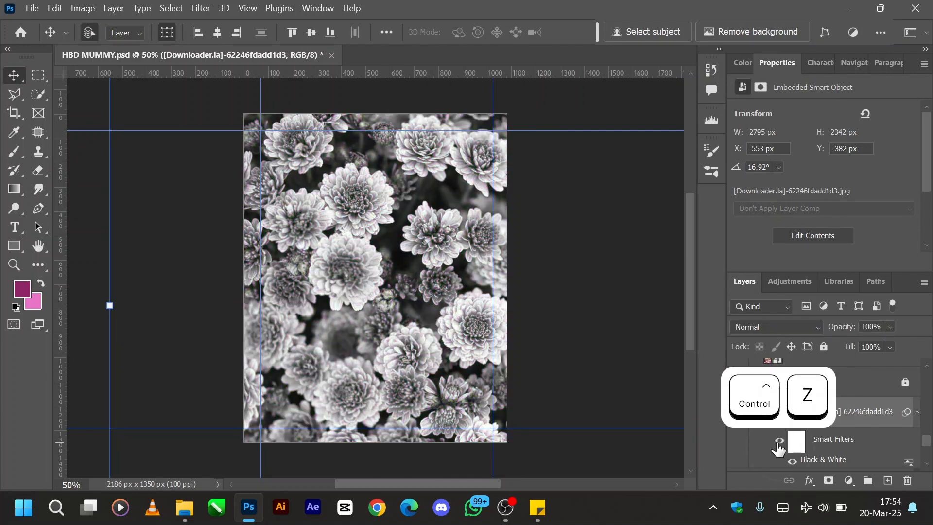
{"action": "left_click", "coordinate": [803, 333]}
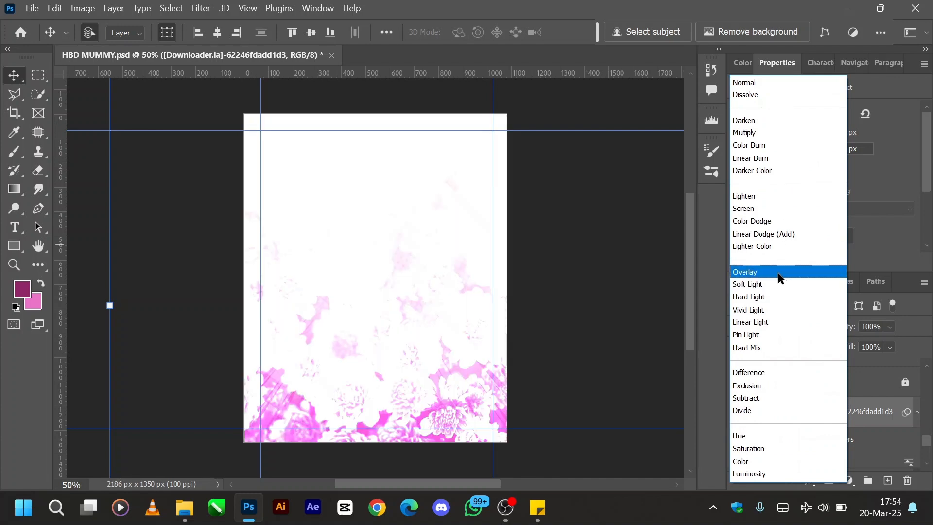
{"action": "left_click", "coordinate": [761, 277]}
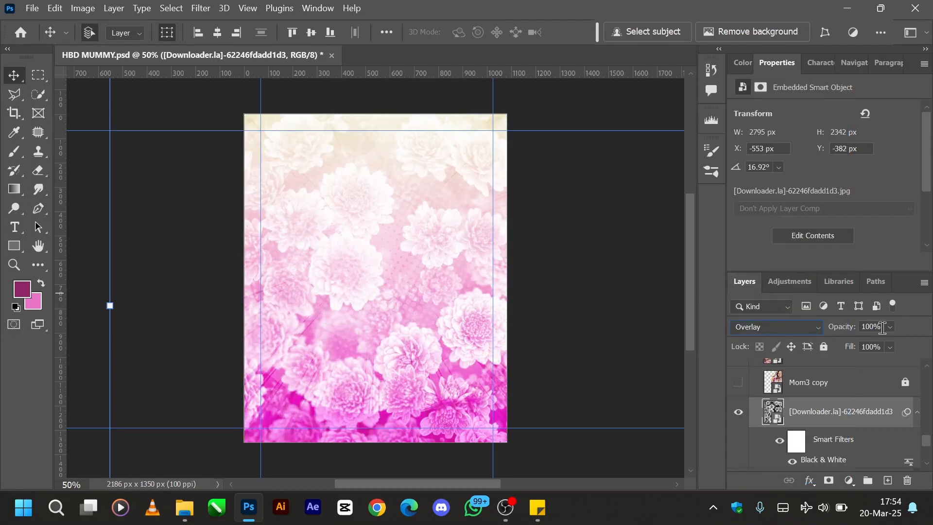
{"action": "left_click", "coordinate": [875, 327]}
{"action": "type", "text": "17"}
{"action": "key", "text": "Return"}
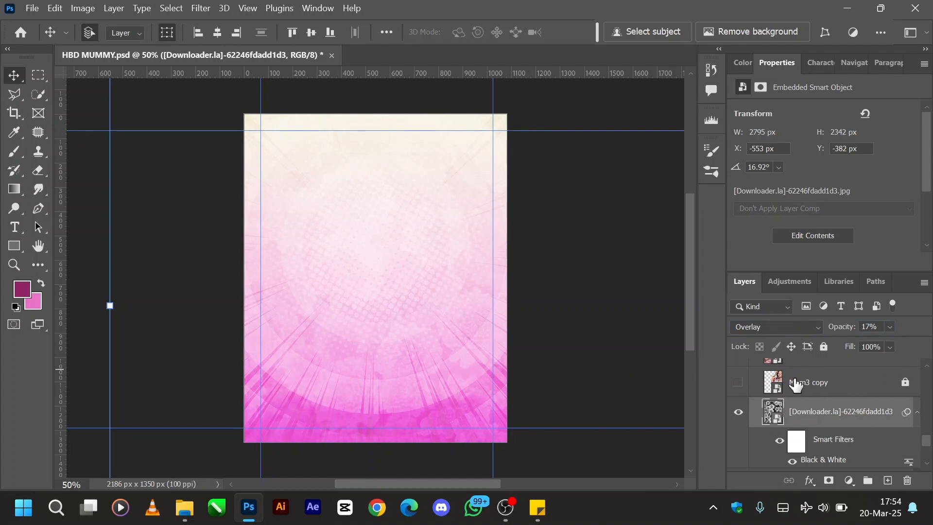
- Show the Mom3 copy layer and unlock both the Mom3 copy and Mom3 copy 2 layers
{"action": "scroll", "coordinate": [867, 404], "scroll_direction": "up", "scroll_amount": 2}
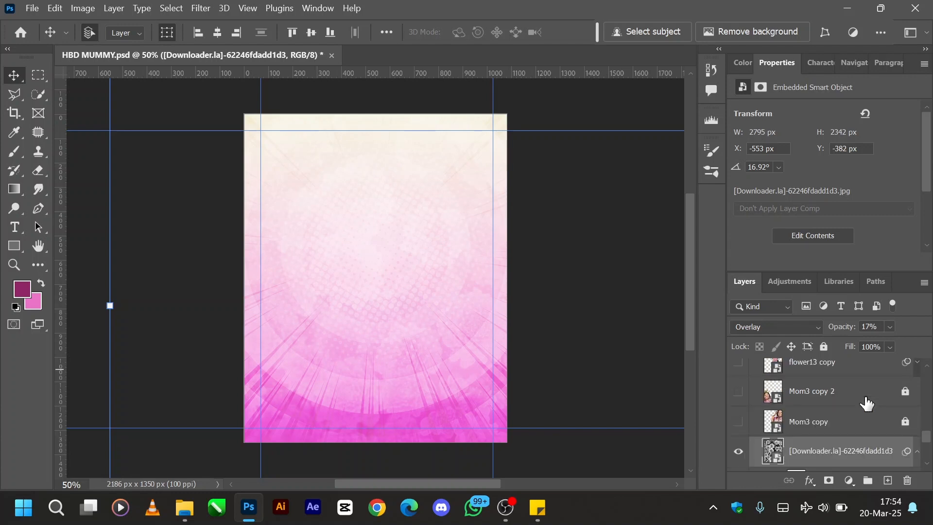
{"action": "left_click", "coordinate": [739, 422]}
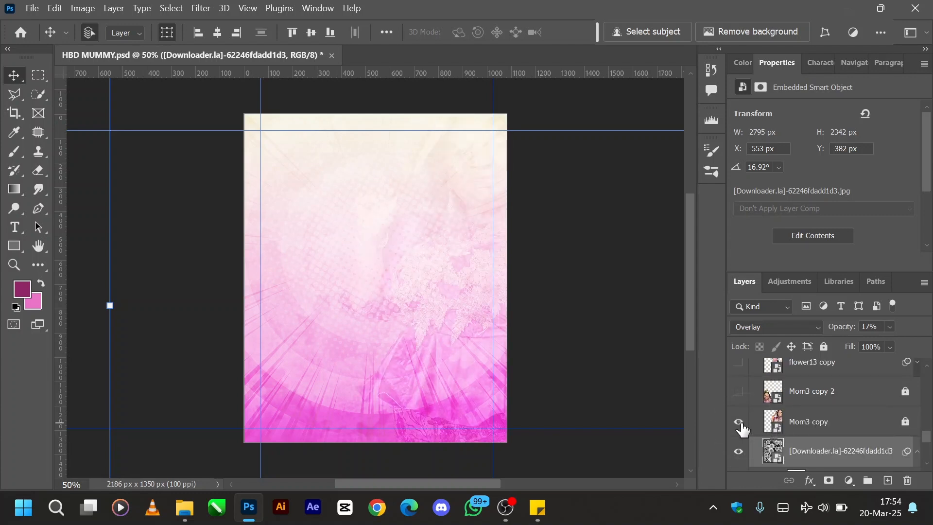
{"action": "left_click", "coordinate": [905, 421]}
{"action": "left_click", "coordinate": [905, 395]}
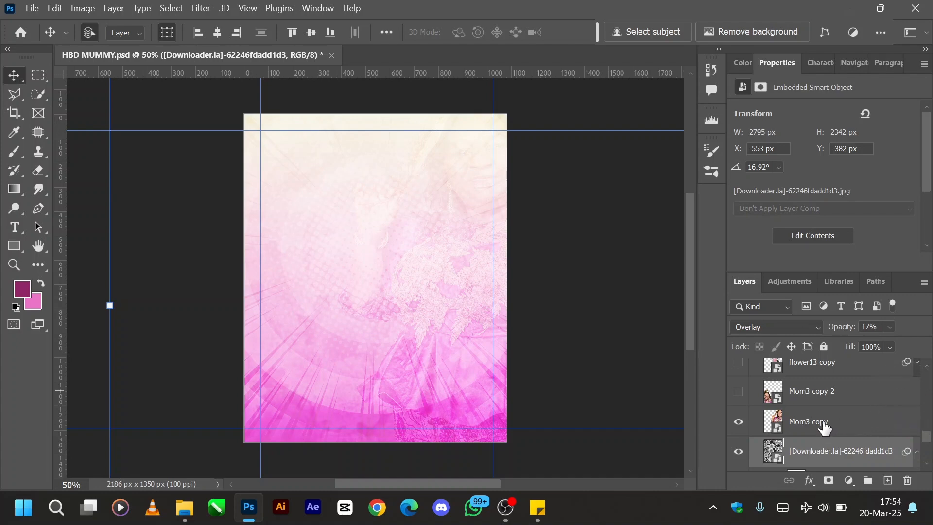
- Set the Mom3 copy layer's blend mode to Normal at 100% opacity
{"action": "left_click", "coordinate": [827, 427]}
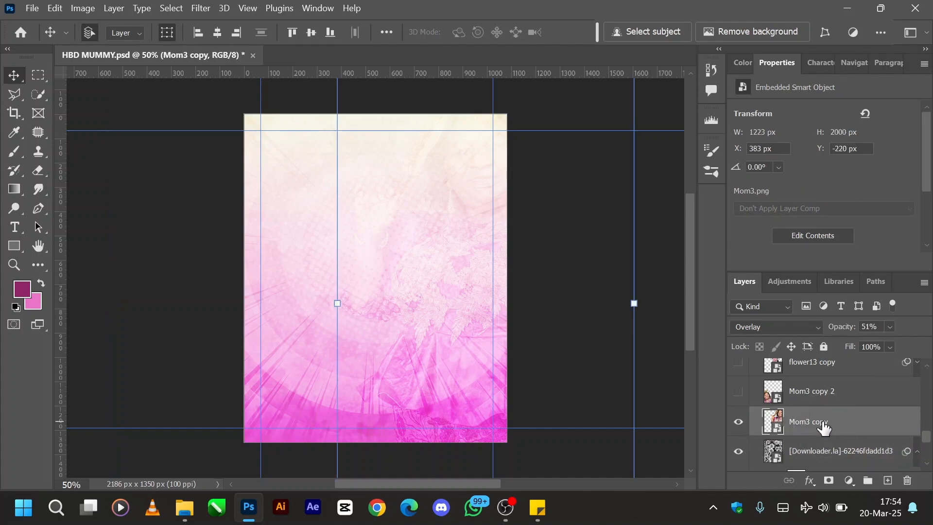
{"action": "left_click", "coordinate": [770, 329]}
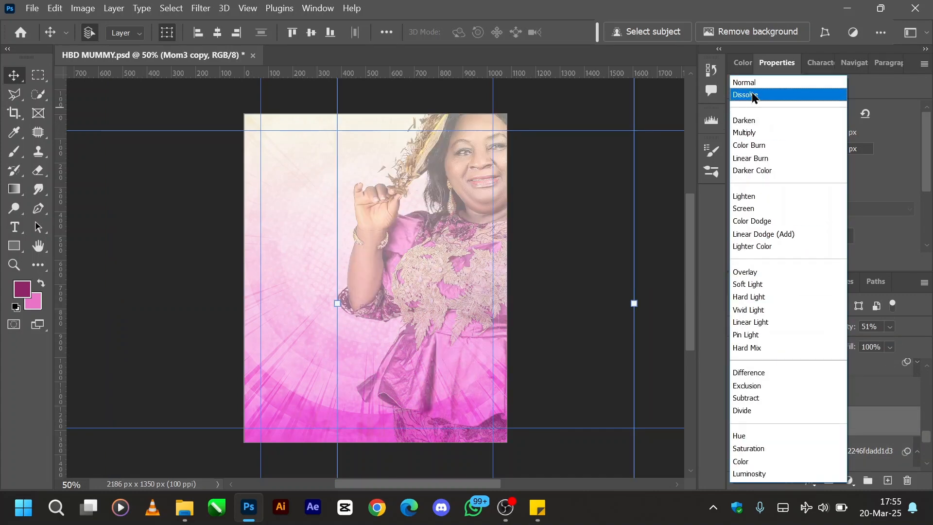
{"action": "left_click", "coordinate": [751, 83]}
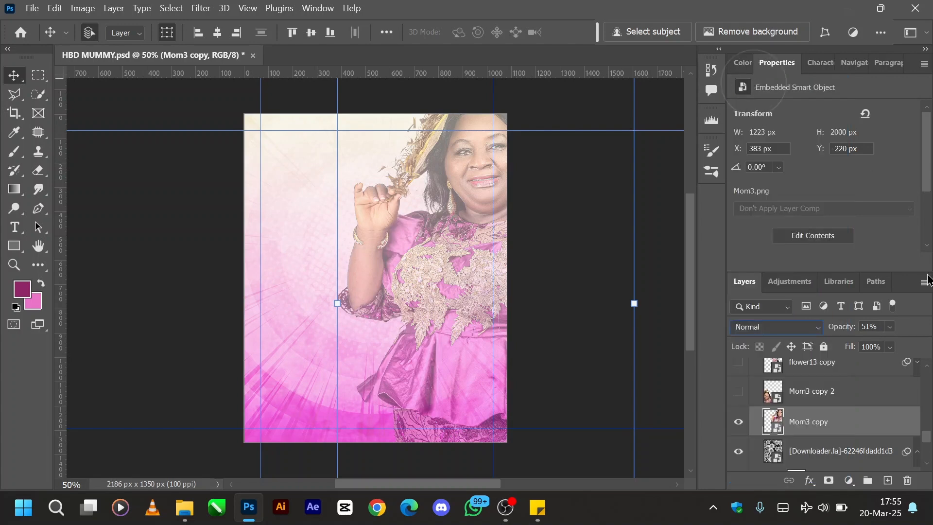
{"action": "left_click", "coordinate": [842, 332]}
{"action": "left_click_drag", "start_coordinate": [843, 331], "coordinate": [932, 319]}
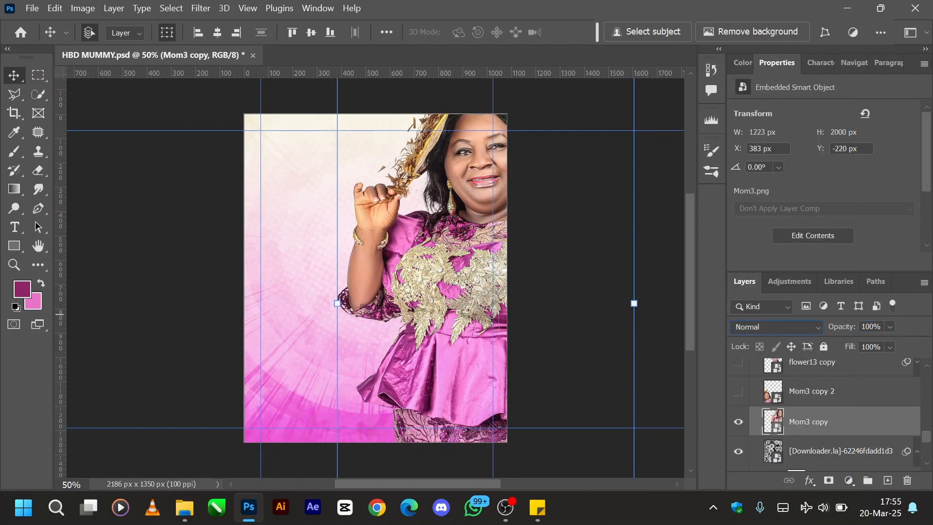
- Move the Mom3 copy photo to about X 469 px, Y -282 px and set its blend mode to Overlay with 51% opacity
{"action": "left_click_drag", "start_coordinate": [462, 259], "coordinate": [484, 250]}
{"action": "key", "text": "ctrl"}
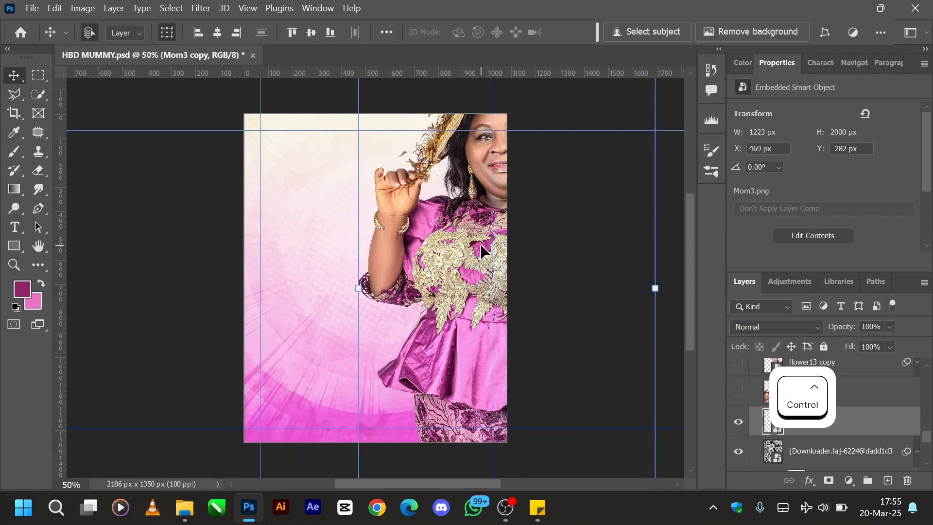
{"action": "left_click", "coordinate": [749, 328]}
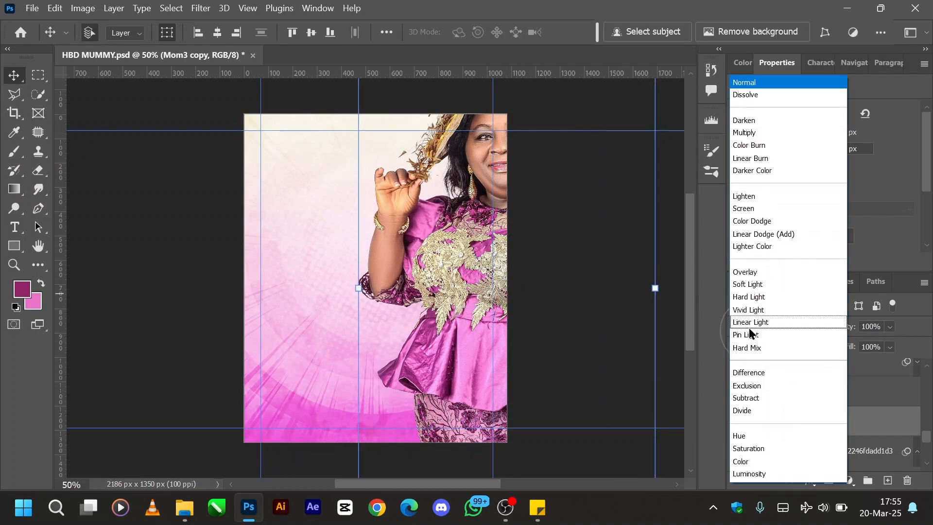
{"action": "left_click", "coordinate": [747, 275]}
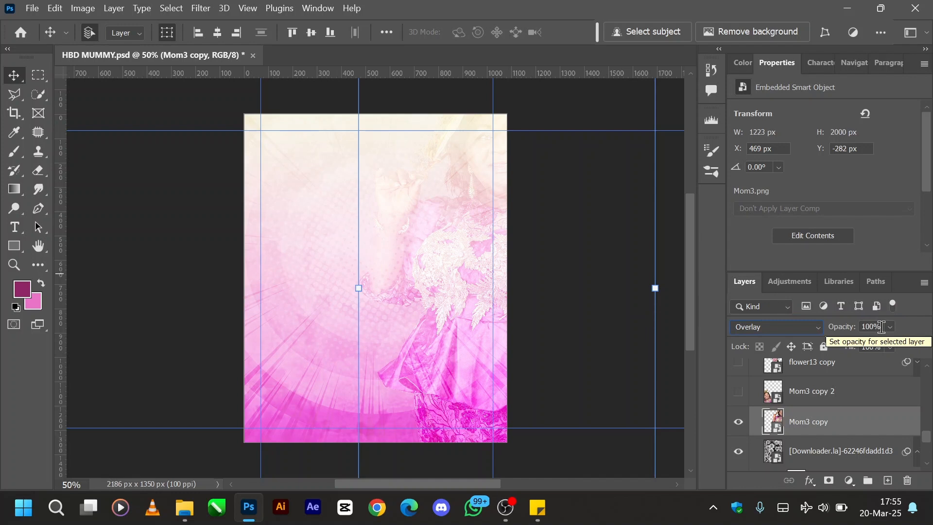
{"action": "key", "text": "5"}
{"action": "key", "text": "1"}
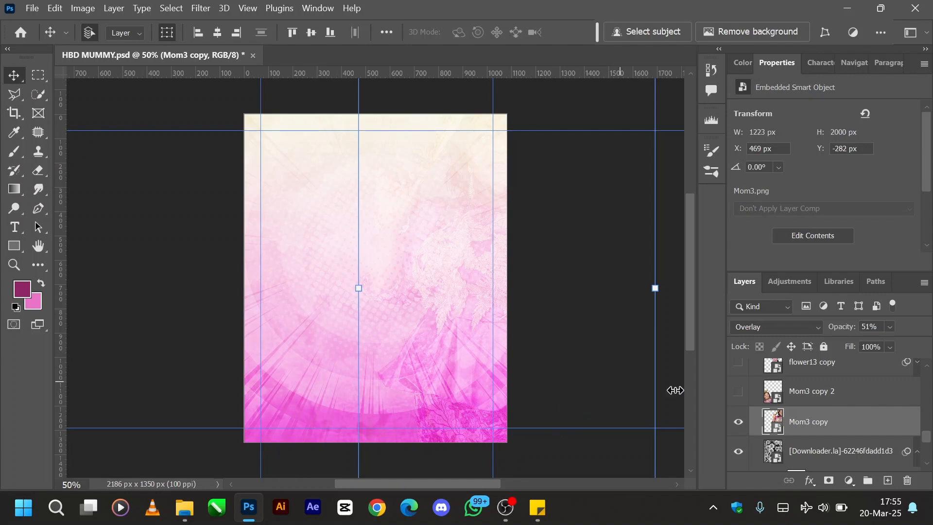
- Undo the recent position, blend mode and opacity changes made to the Mom3 copy photo
{"action": "key", "text": "ctrl+s"}
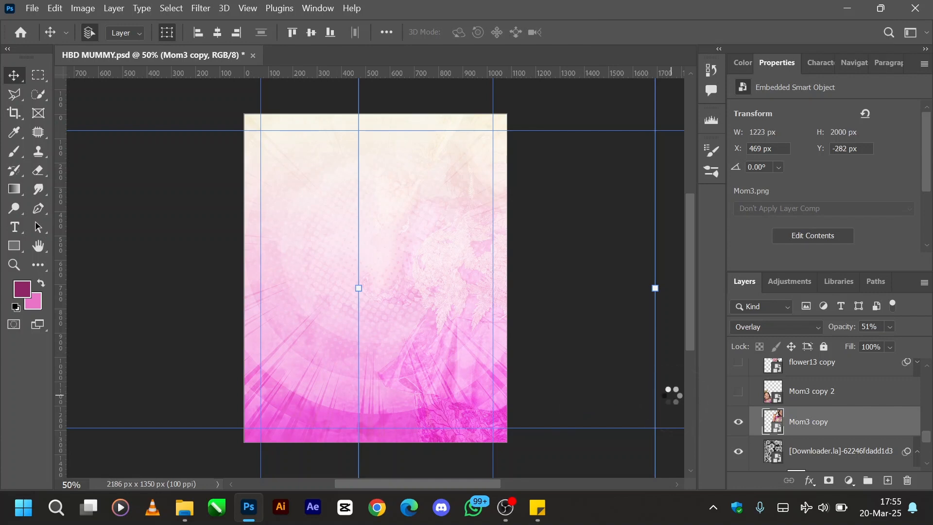
{"action": "key", "text": "ctrl+t"}
{"action": "key", "text": "Escape"}
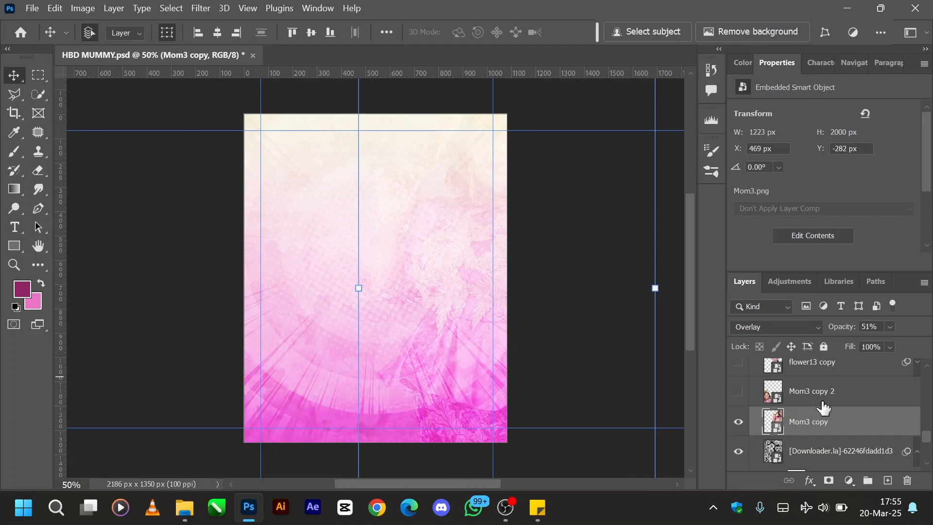
{"action": "key", "text": "ctrl+z"}
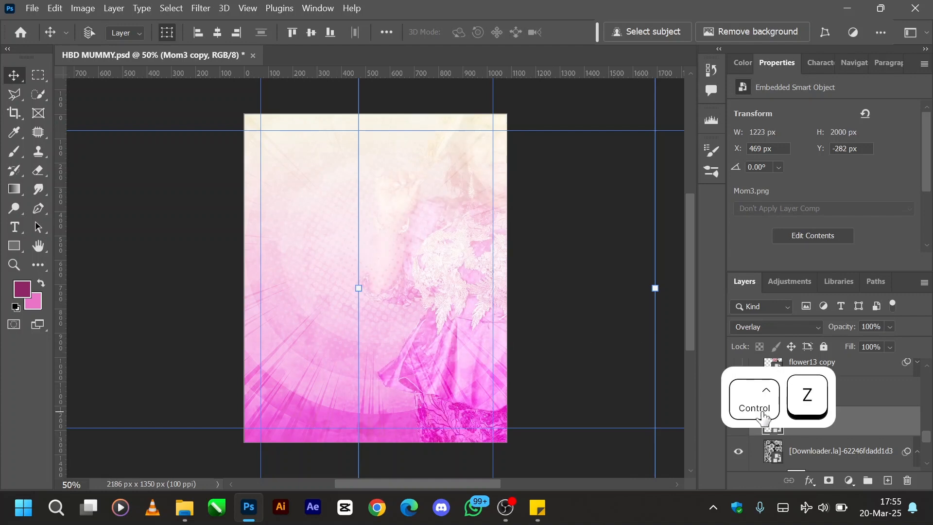
{"action": "key", "text": "ctrl+z"}
{"action": "key", "text": "ctrl+z"}
{"action": "key", "text": "ctrl+z"}
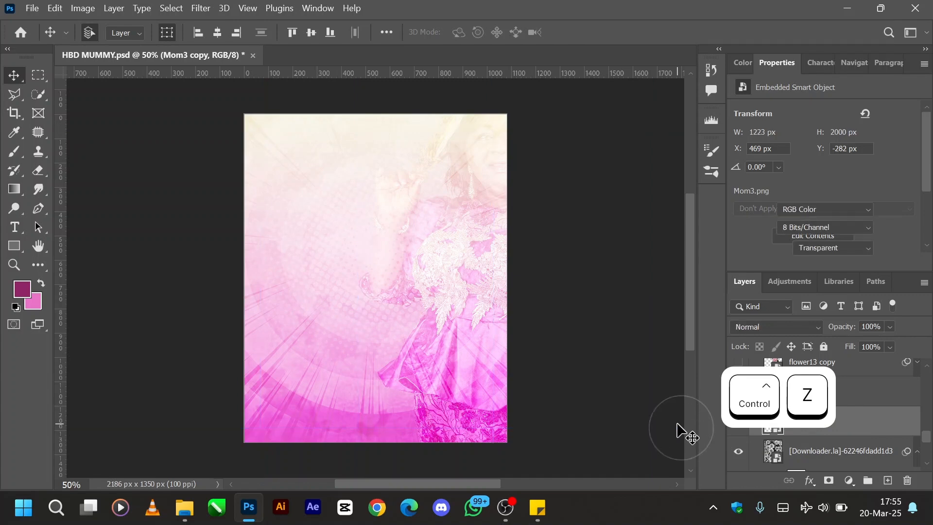
{"action": "key", "text": "ctrl+z"}
{"action": "key", "text": "ctrl+z"}
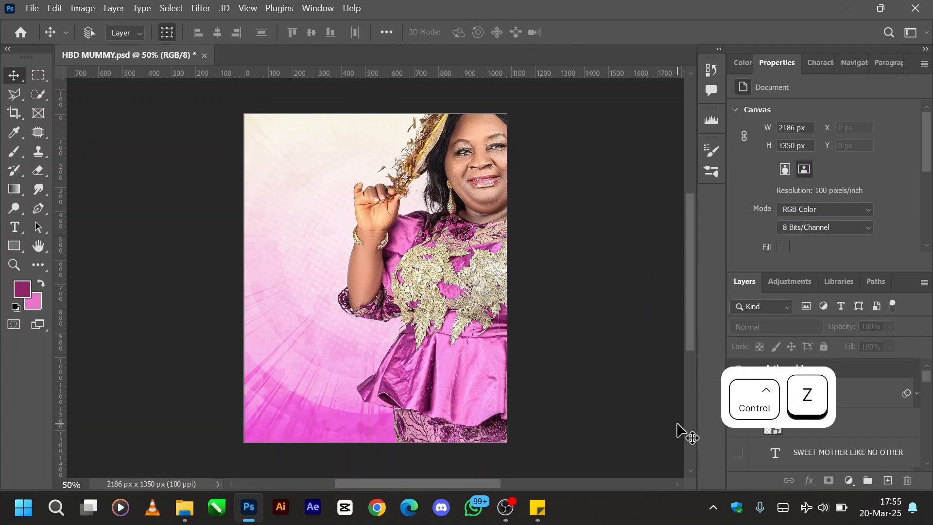
{"action": "key", "text": "ctrl+z"}
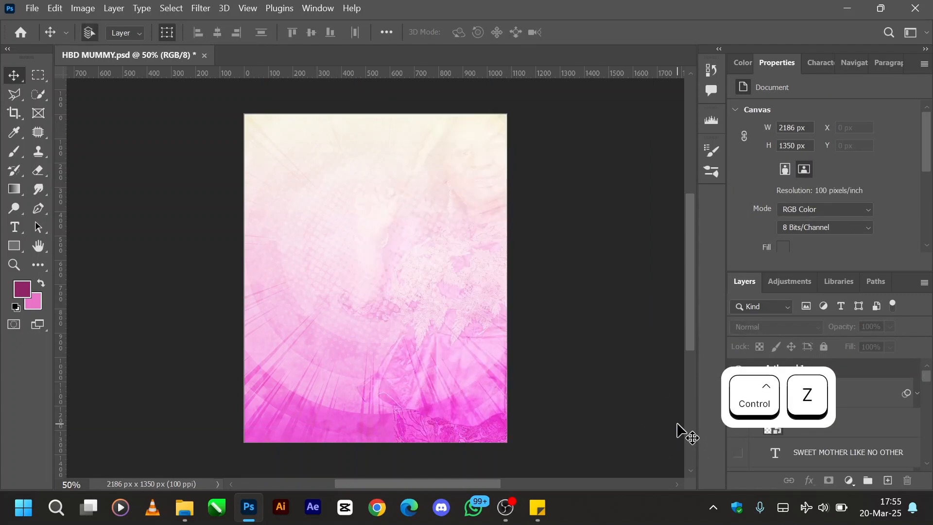
- Show the Mom3 copy 2 photo layer in Artboard 1
{"action": "left_click", "coordinate": [848, 437]}
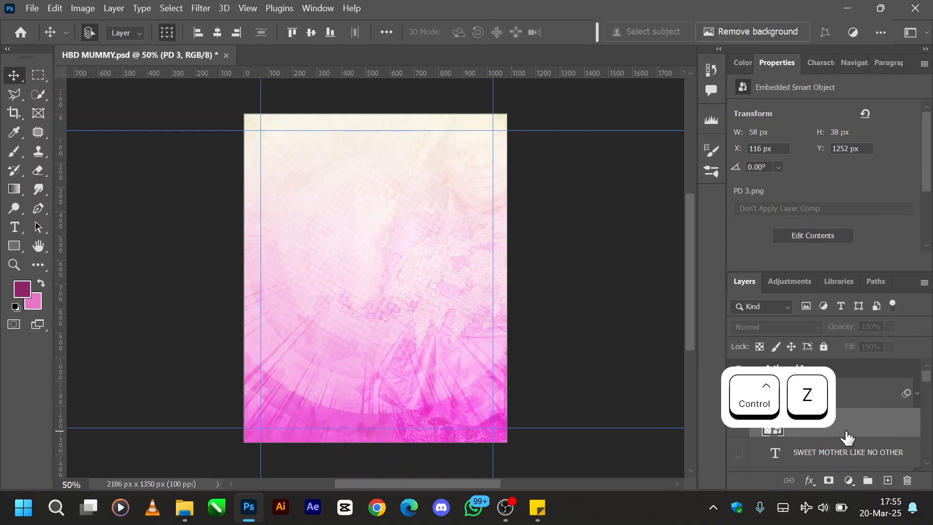
{"action": "scroll", "coordinate": [848, 438], "scroll_direction": "down", "scroll_amount": 5}
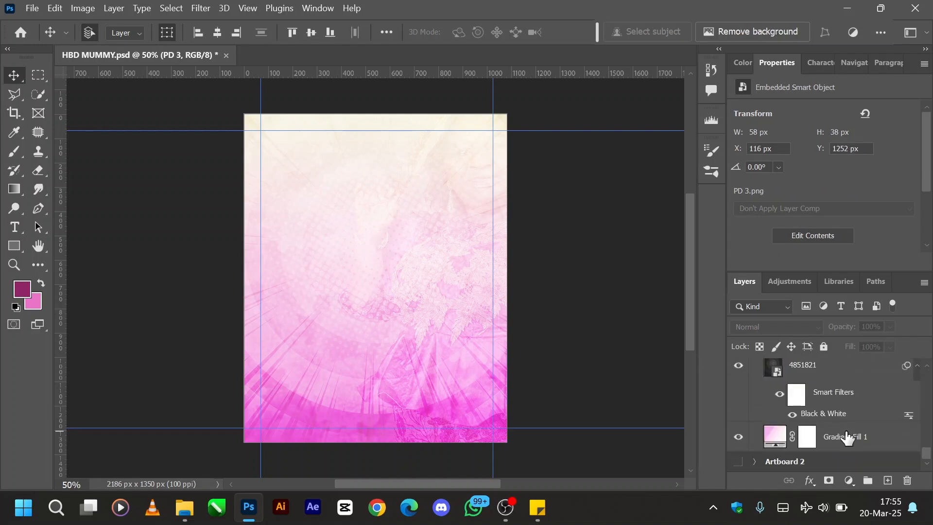
{"action": "scroll", "coordinate": [795, 431], "scroll_direction": "up", "scroll_amount": 5}
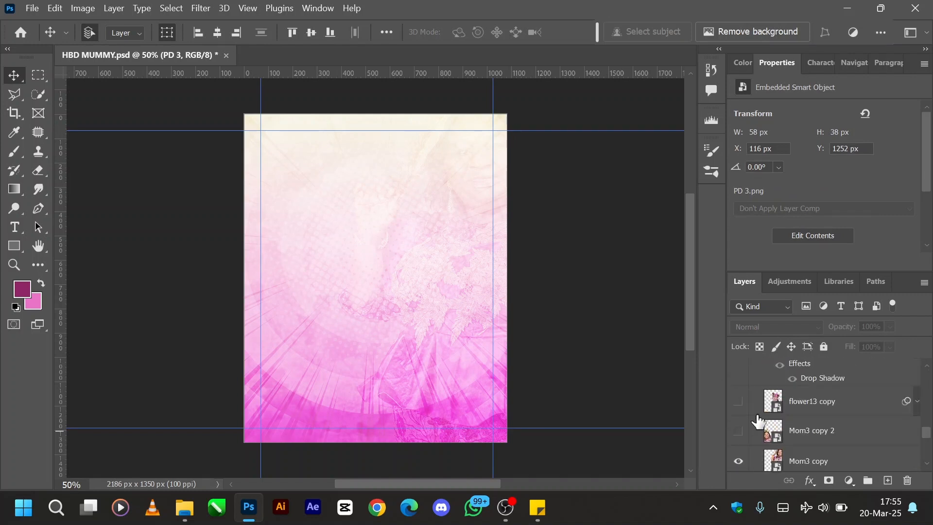
{"action": "left_click", "coordinate": [738, 432]}
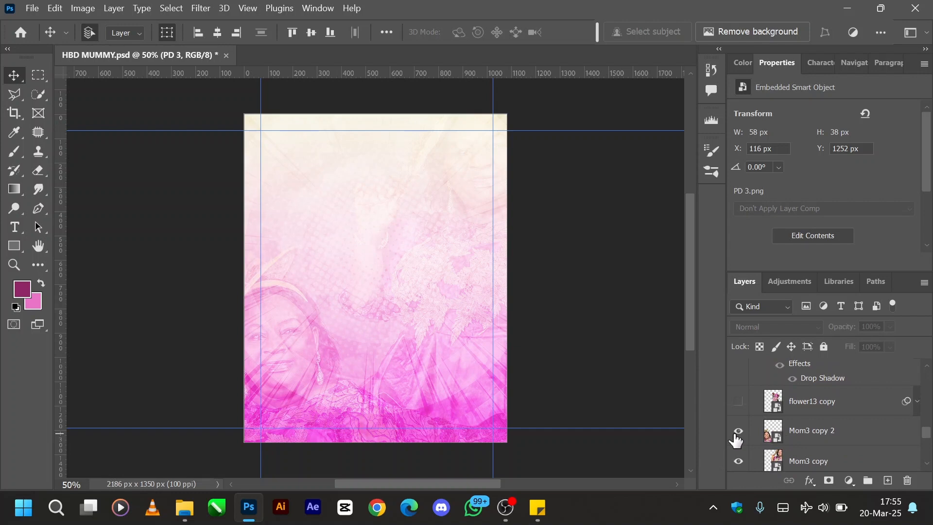
- Set the Mom3 copy 2 layer's blend mode to Normal at 100% opacity
{"action": "left_click", "coordinate": [812, 436]}
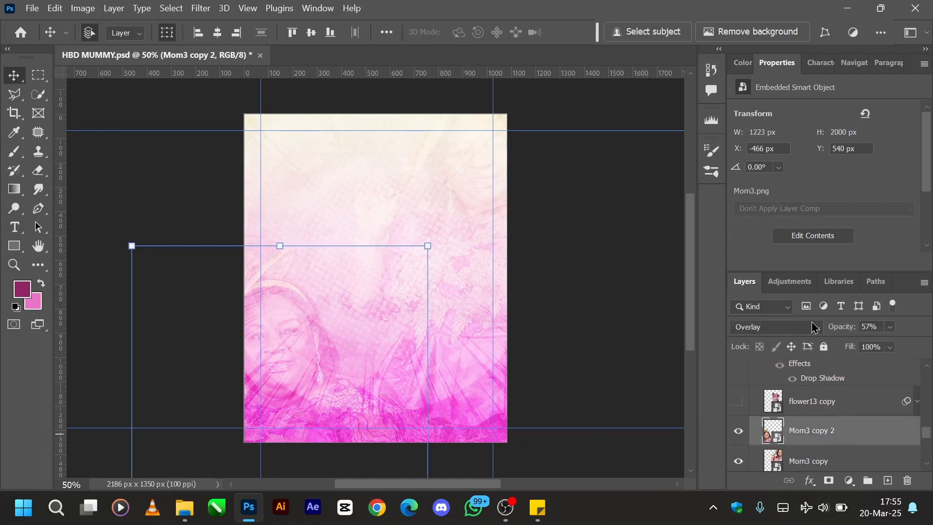
{"action": "left_click", "coordinate": [778, 331]}
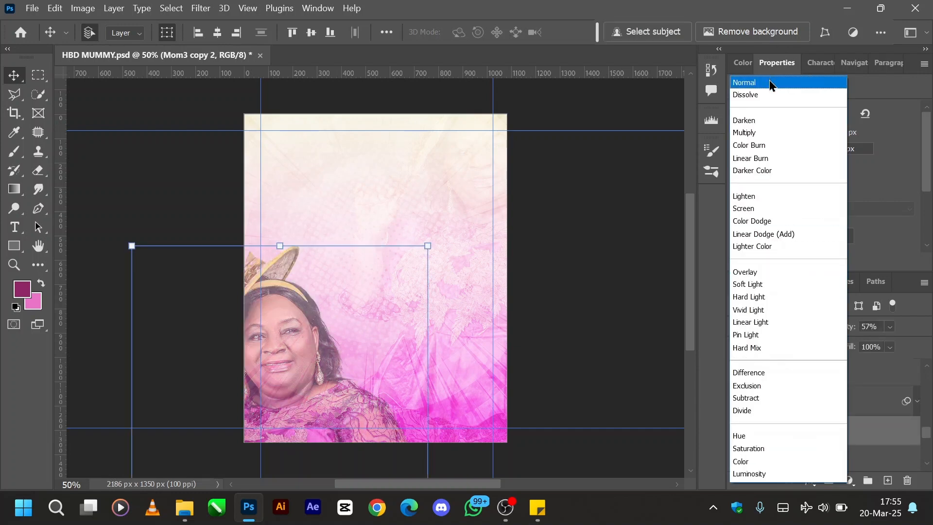
{"action": "left_click", "coordinate": [770, 84]}
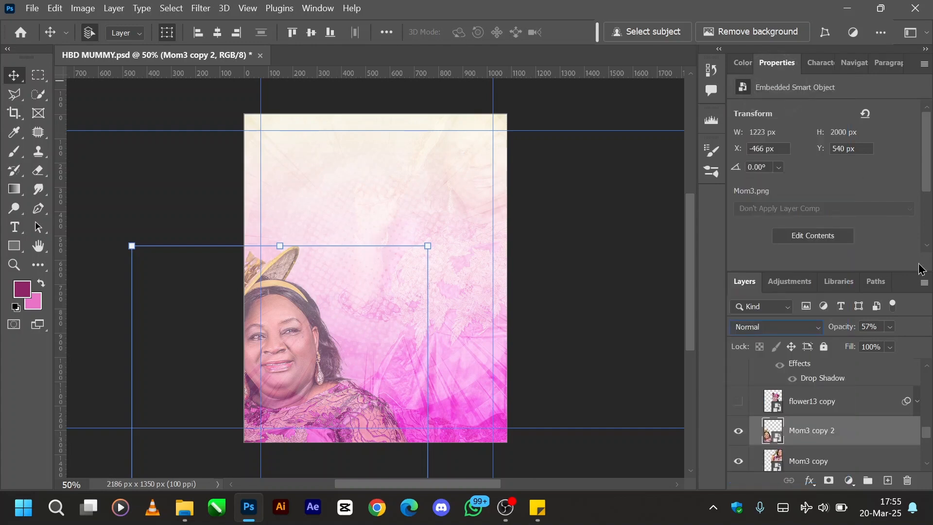
{"action": "left_click_drag", "start_coordinate": [840, 332], "coordinate": [930, 319]}
- Set the Mom3 copy 2 layer's blend mode to Overlay with 57% opacity
{"action": "left_click", "coordinate": [776, 336]}
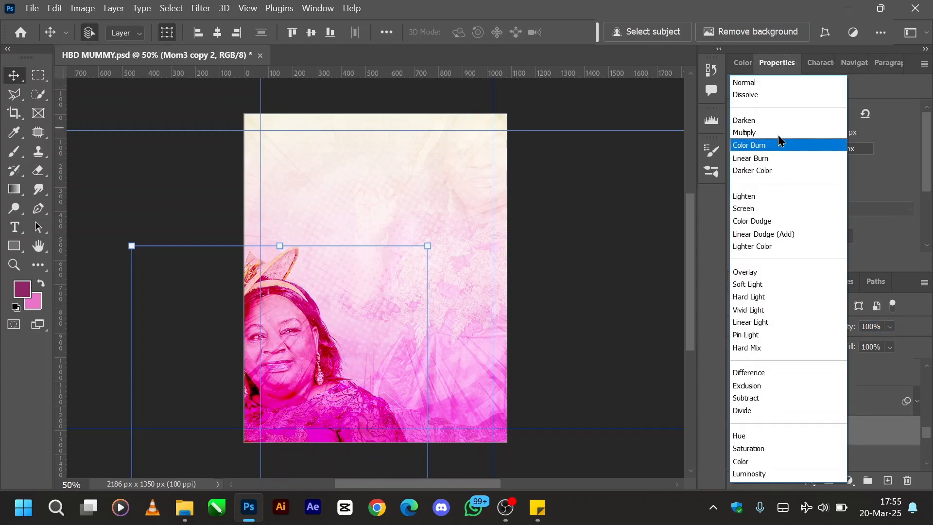
{"action": "left_click", "coordinate": [749, 271]}
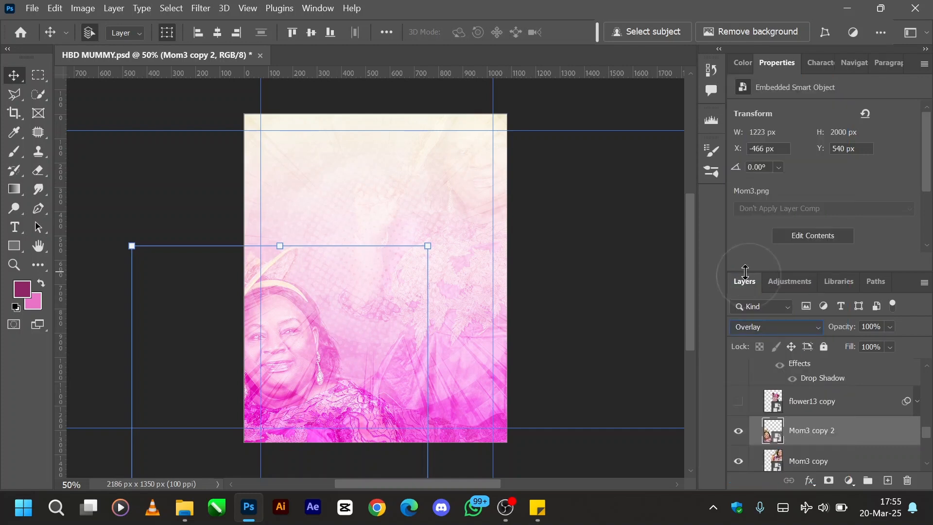
{"action": "left_click", "coordinate": [881, 329]}
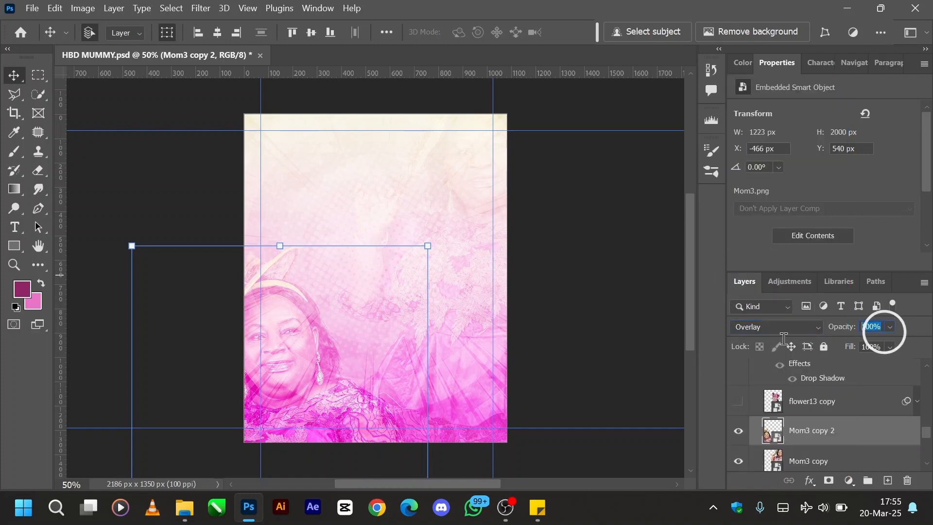
{"action": "type", "text": "57"}
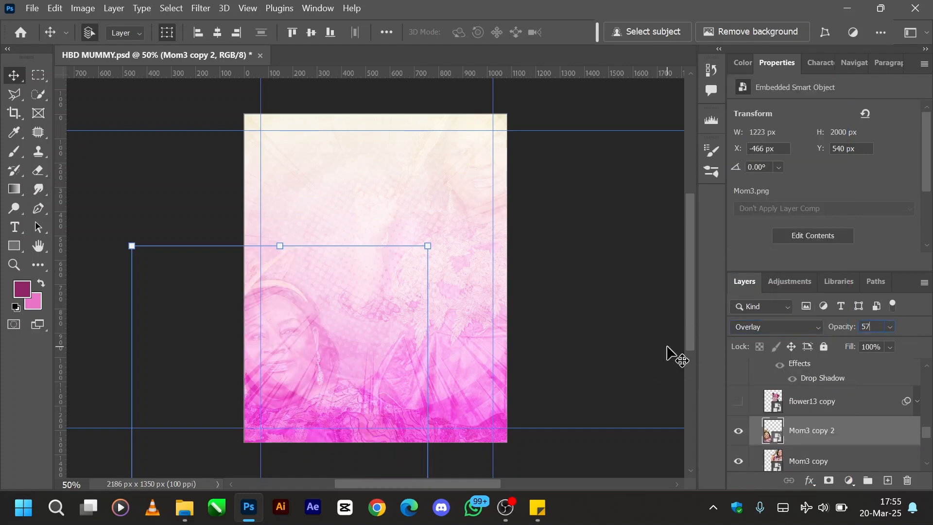
{"action": "key", "text": "Return"}
- Show the flower13 copy roses layer and the main Mom3 photo layer, and select the Mom3 layer
{"action": "left_click", "coordinate": [834, 402]}
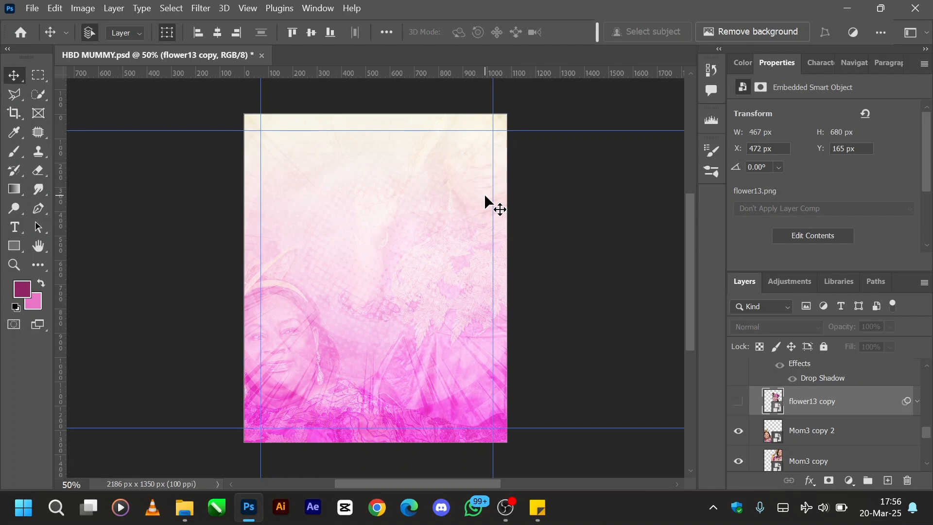
{"action": "left_click", "coordinate": [740, 403]}
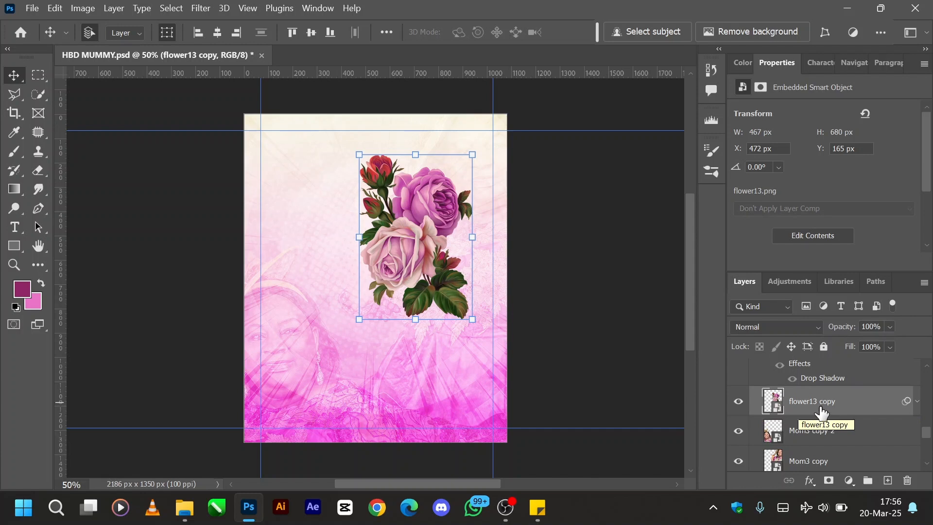
{"action": "scroll", "coordinate": [821, 412], "scroll_direction": "up", "scroll_amount": 1}
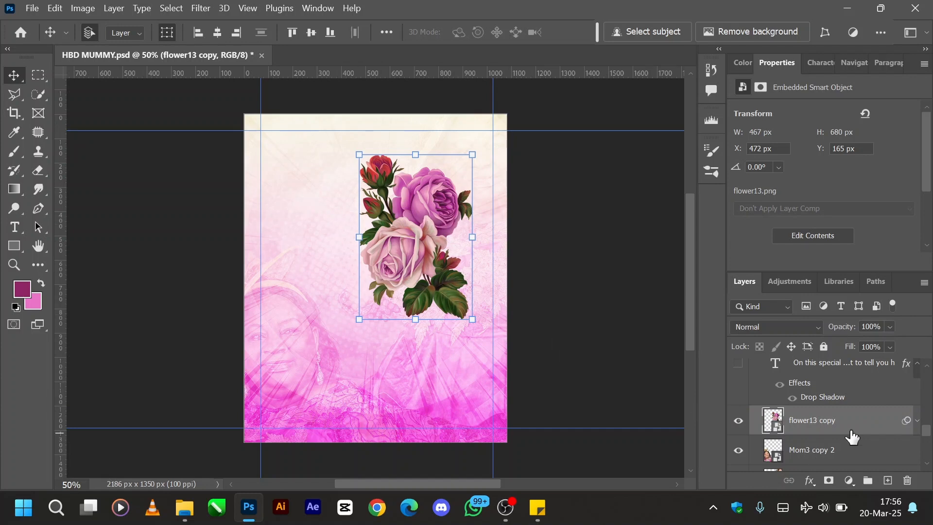
{"action": "scroll", "coordinate": [851, 436], "scroll_direction": "up", "scroll_amount": 1}
{"action": "scroll", "coordinate": [851, 436], "scroll_direction": "up", "scroll_amount": 2}
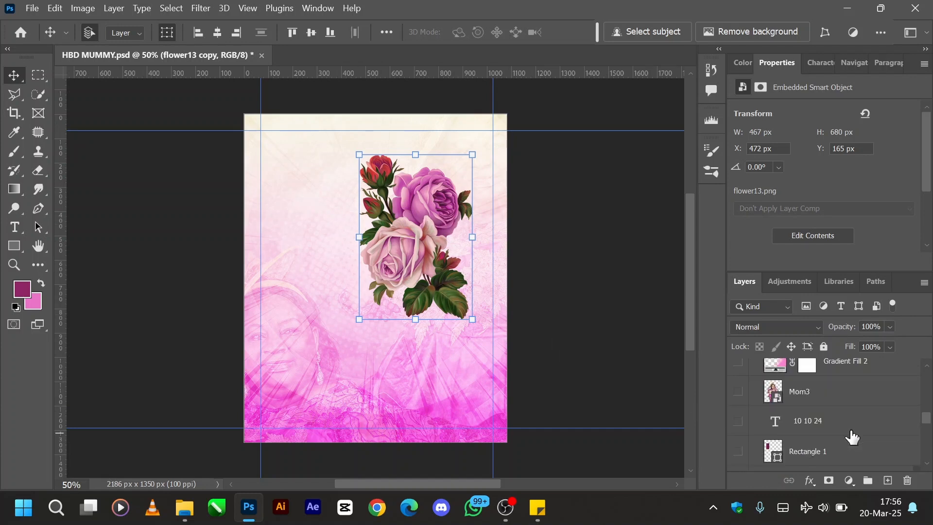
{"action": "scroll", "coordinate": [776, 427], "scroll_direction": "down", "scroll_amount": 1}
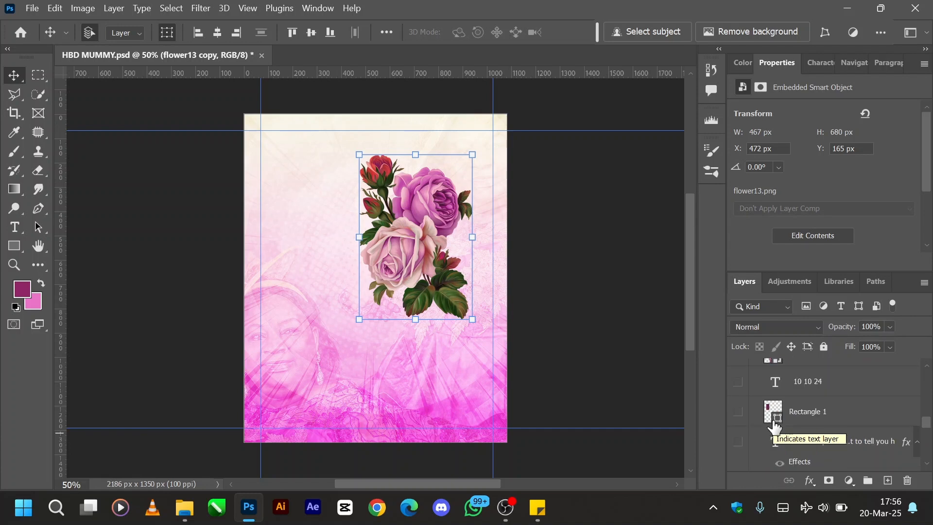
{"action": "scroll", "coordinate": [775, 427], "scroll_direction": "up", "scroll_amount": 2}
{"action": "scroll", "coordinate": [775, 427], "scroll_direction": "down", "scroll_amount": 3}
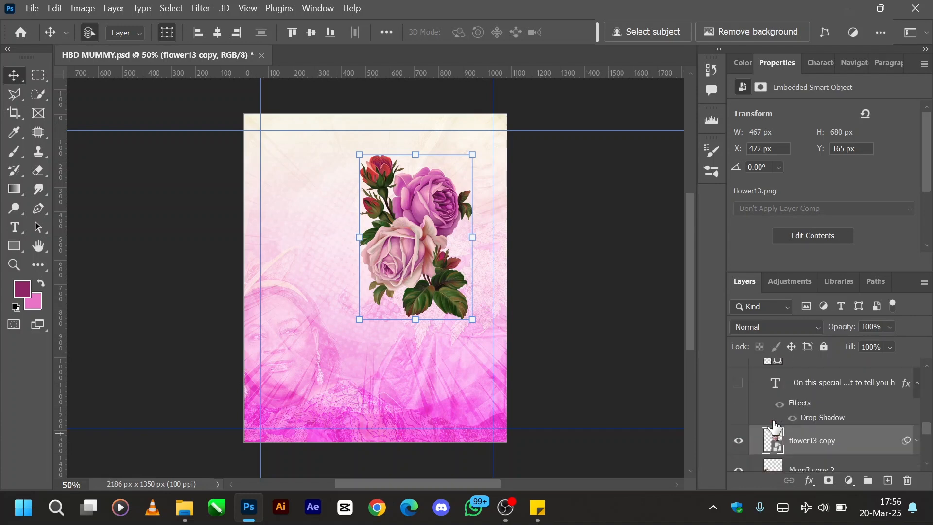
{"action": "scroll", "coordinate": [775, 426], "scroll_direction": "up", "scroll_amount": 3}
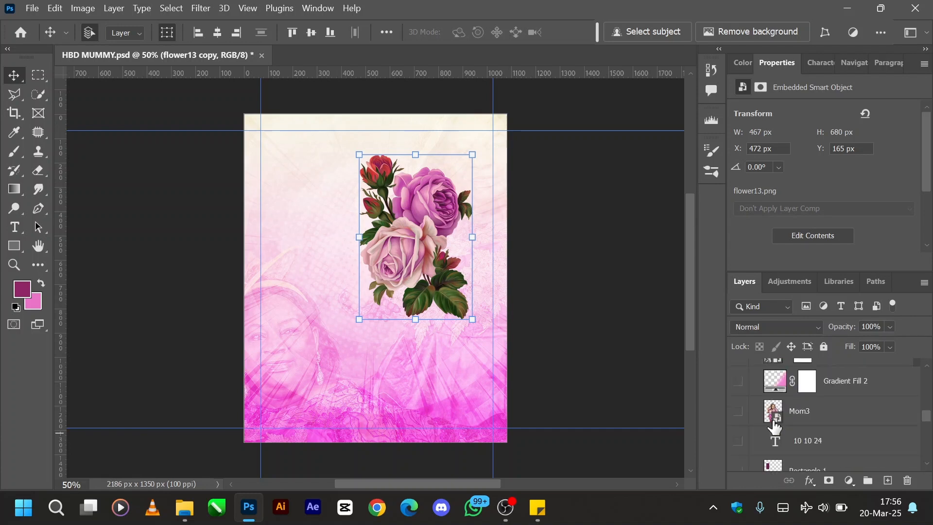
{"action": "scroll", "coordinate": [788, 421], "scroll_direction": "down", "scroll_amount": 1}
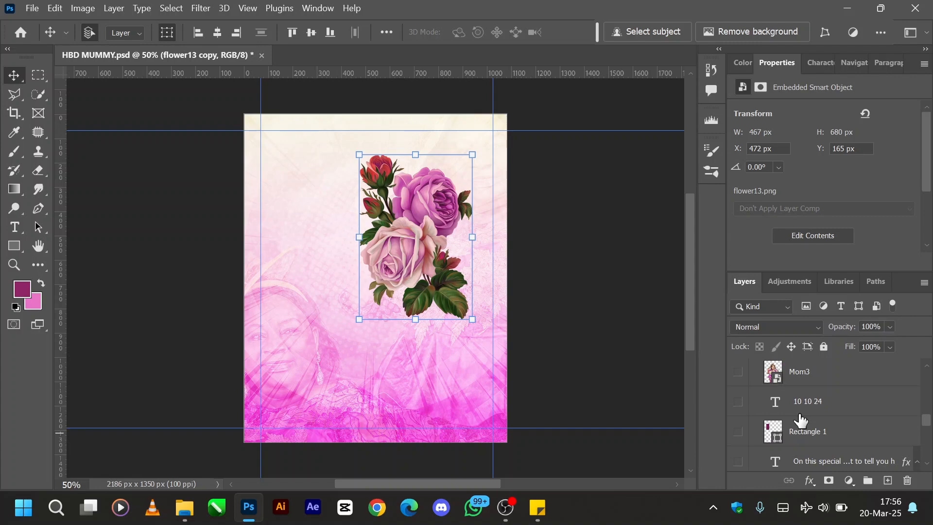
{"action": "left_click", "coordinate": [738, 373]}
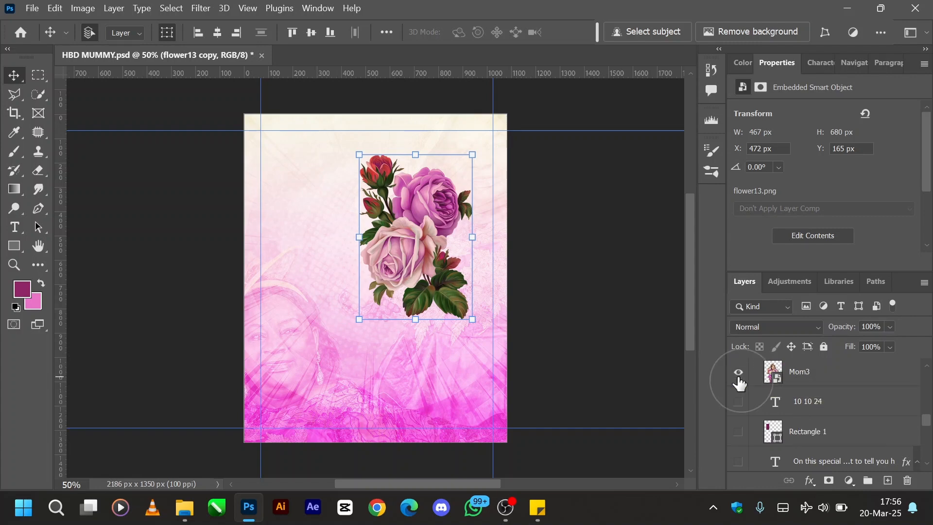
{"action": "left_click", "coordinate": [833, 383]}
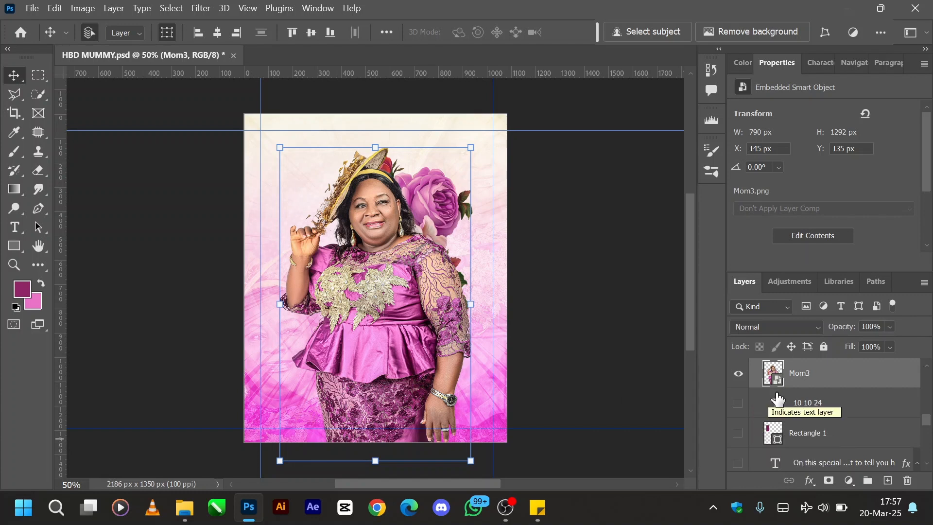
- Hide the flower13 copy layer briefly and show it again to compare the photo with and without the roses
{"action": "scroll", "coordinate": [780, 413], "scroll_direction": "down", "scroll_amount": 3}
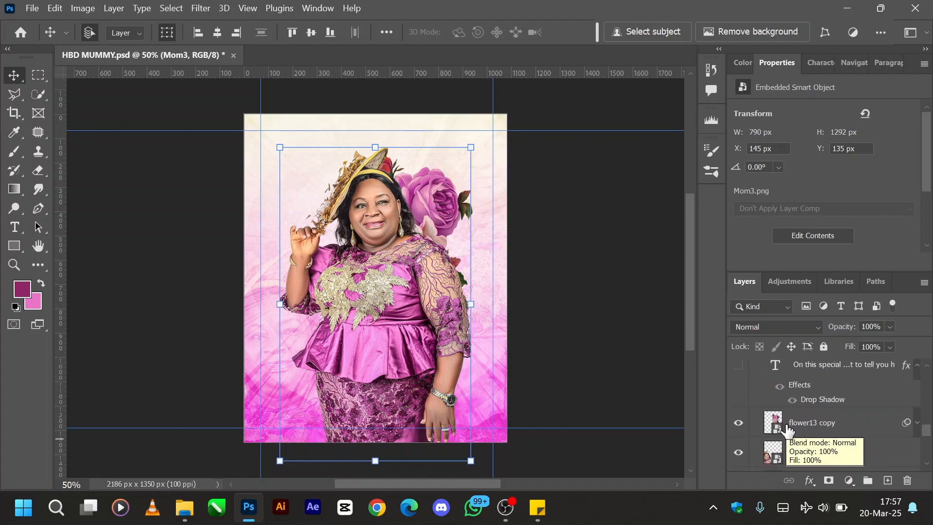
{"action": "left_click", "coordinate": [816, 425]}
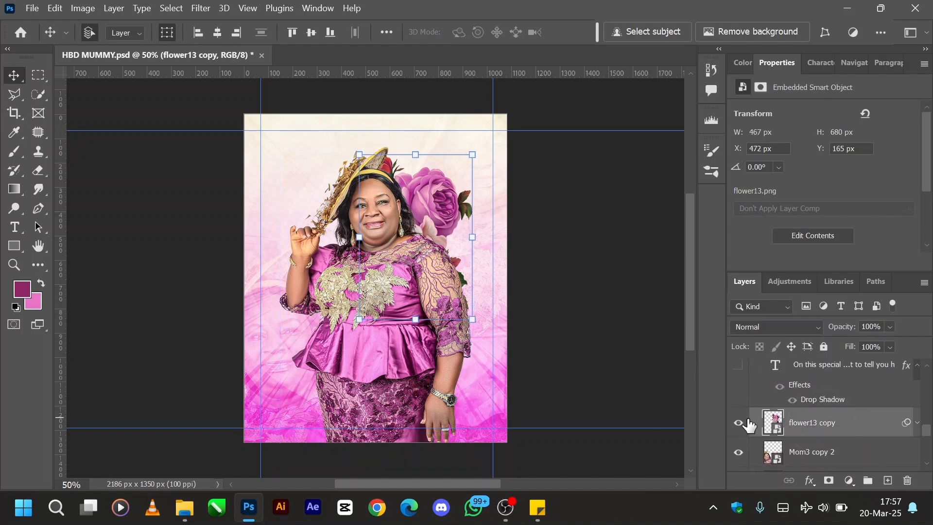
{"action": "left_click", "coordinate": [739, 423]}
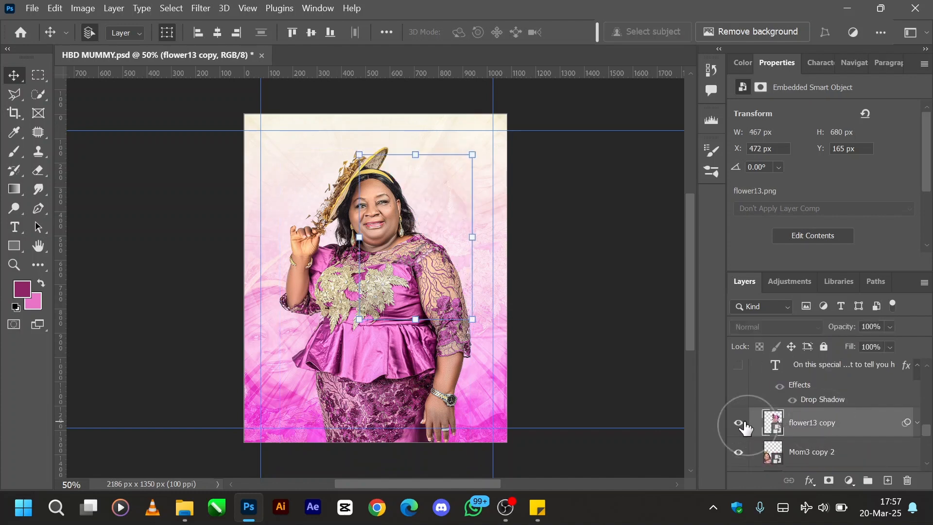
{"action": "left_click", "coordinate": [740, 425]}
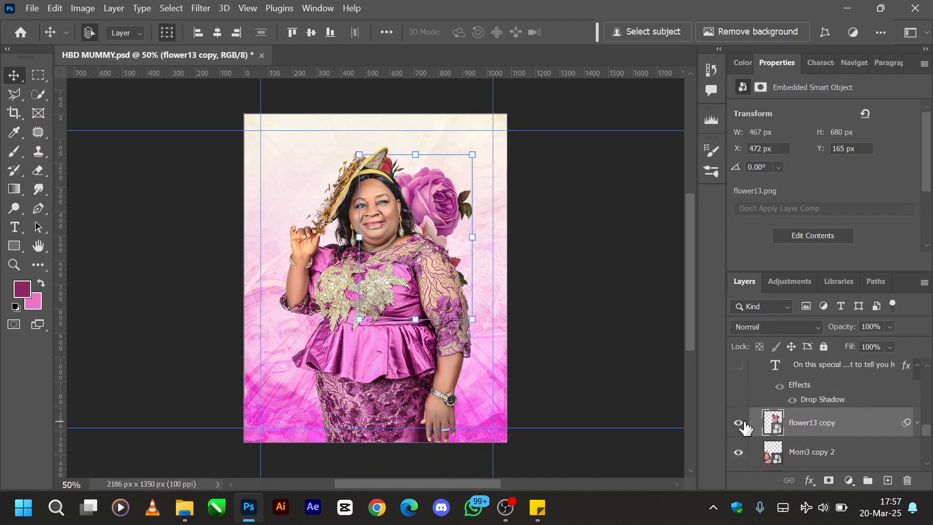
- Expand the flower13 copy layer's smart filters and turn them off, disabling its Hue/Saturation adjustment
{"action": "left_click", "coordinate": [918, 426]}
{"action": "scroll", "coordinate": [845, 442], "scroll_direction": "down", "scroll_amount": 2}
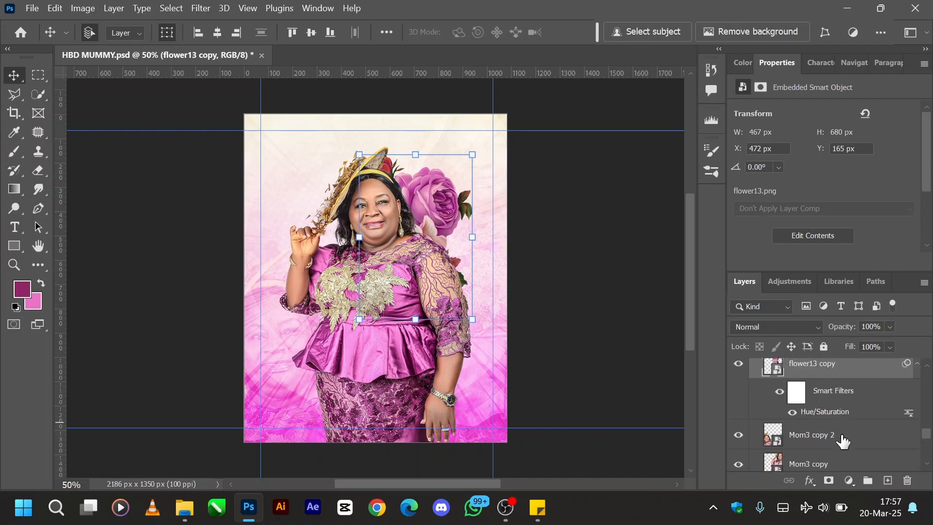
{"action": "left_click", "coordinate": [779, 391]}
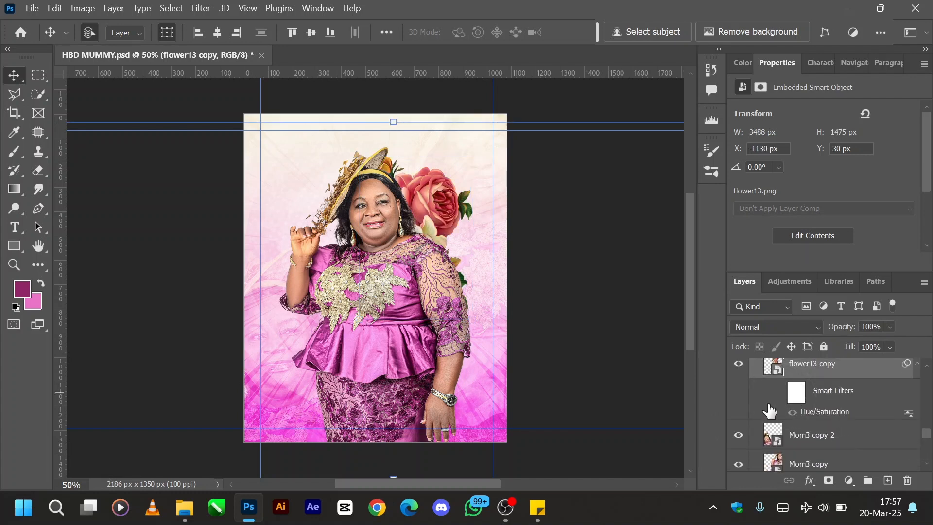
- Hide the main Mom3 photo layer to expose the roses behind it, and return to the flower13 copy layer
{"action": "scroll", "coordinate": [770, 412], "scroll_direction": "down", "scroll_amount": 4}
{"action": "scroll", "coordinate": [766, 426], "scroll_direction": "up", "scroll_amount": 1}
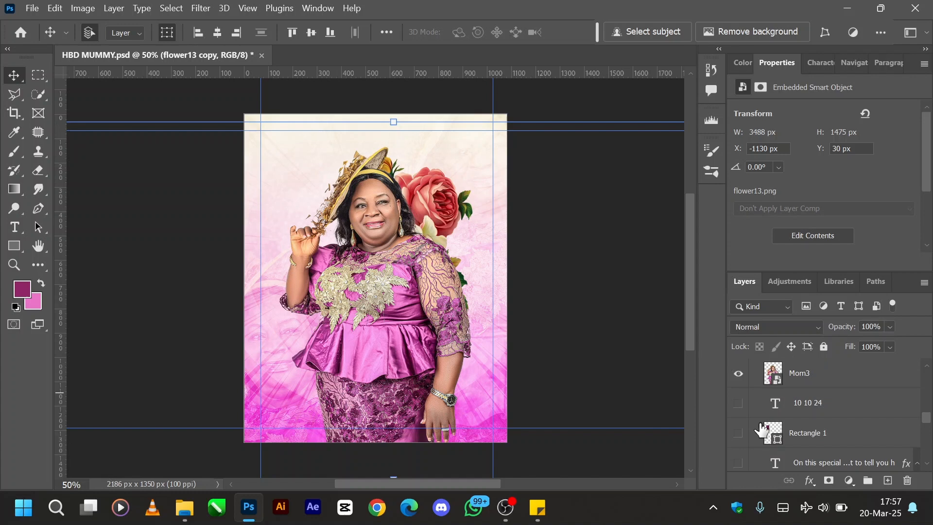
{"action": "left_click", "coordinate": [742, 377]}
{"action": "scroll", "coordinate": [792, 430], "scroll_direction": "down", "scroll_amount": 2}
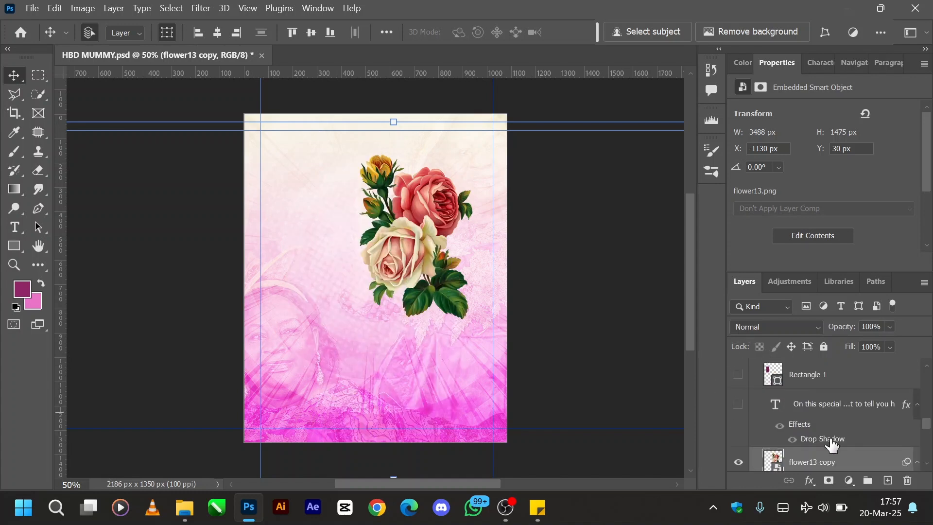
- Show the main Mom3 photo layer again in front of the roses
{"action": "scroll", "coordinate": [819, 457], "scroll_direction": "down", "scroll_amount": 1}
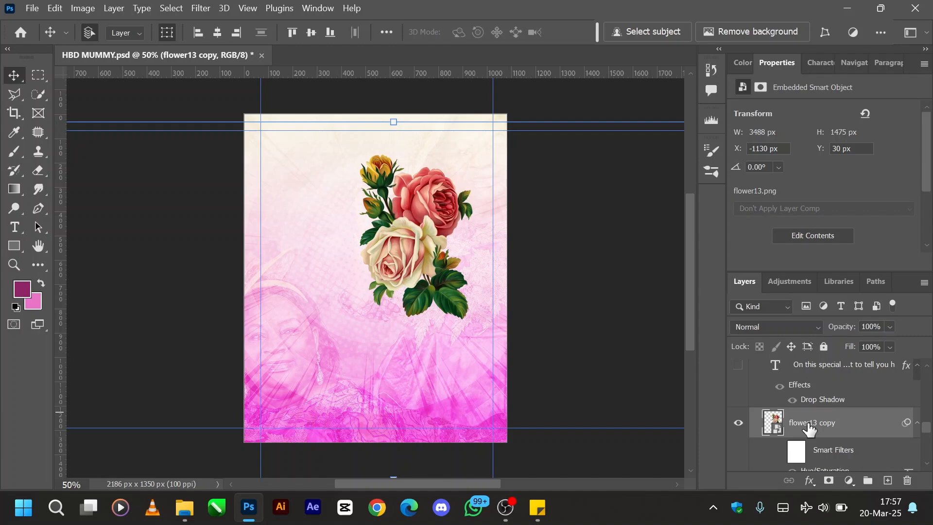
{"action": "scroll", "coordinate": [810, 430], "scroll_direction": "down", "scroll_amount": 1}
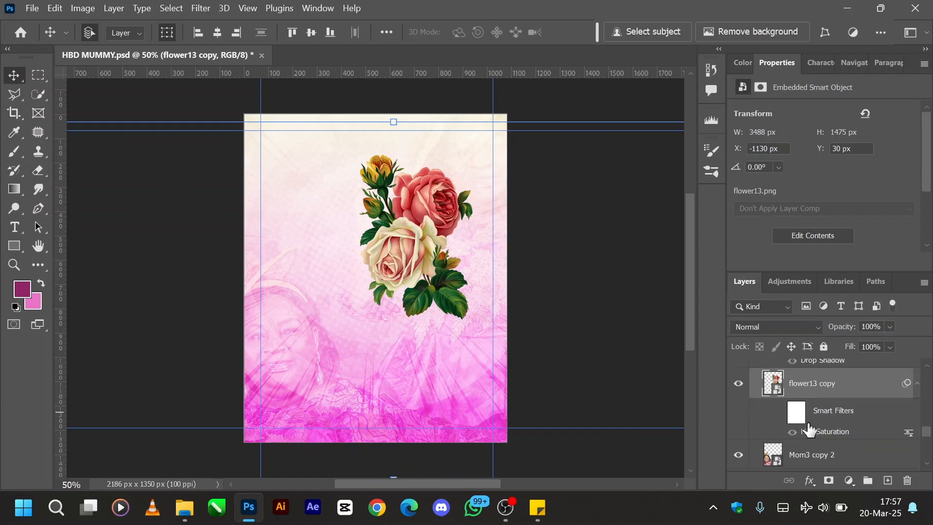
{"action": "scroll", "coordinate": [807, 428], "scroll_direction": "up", "scroll_amount": 2}
{"action": "scroll", "coordinate": [798, 424], "scroll_direction": "down", "scroll_amount": 4}
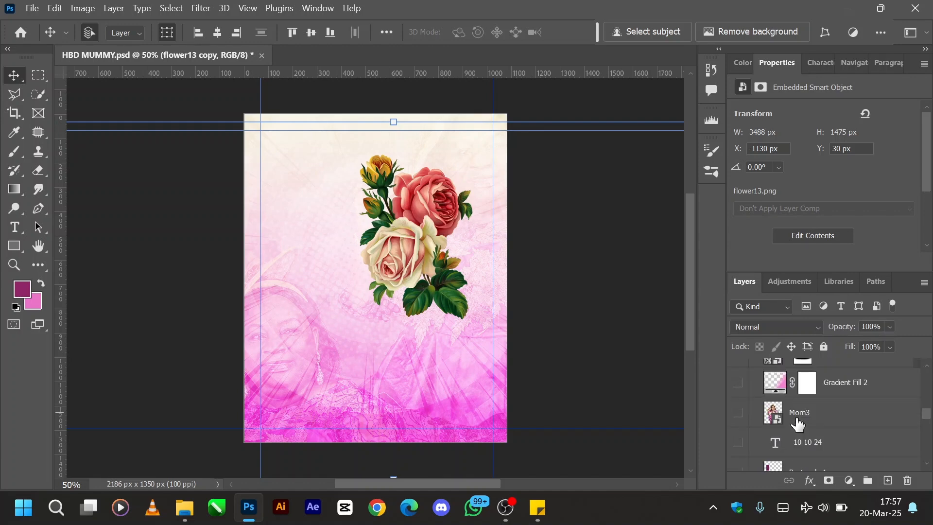
{"action": "left_click", "coordinate": [738, 414]}
- Turn the flower13 copy layer's smart filters back on to re-enable its Hue/Saturation adjustment
{"action": "scroll", "coordinate": [818, 427], "scroll_direction": "down", "scroll_amount": 2}
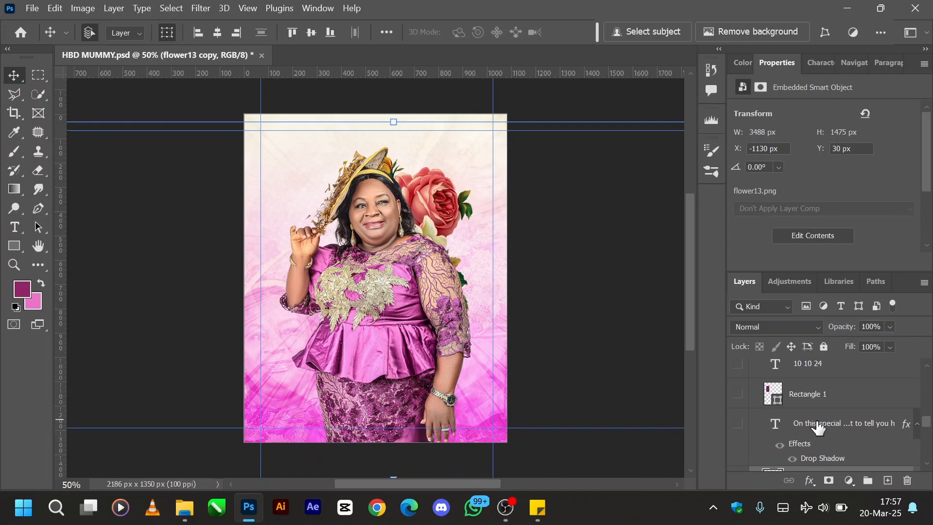
{"action": "scroll", "coordinate": [819, 428], "scroll_direction": "down", "scroll_amount": 1}
{"action": "scroll", "coordinate": [819, 427], "scroll_direction": "down", "scroll_amount": 2}
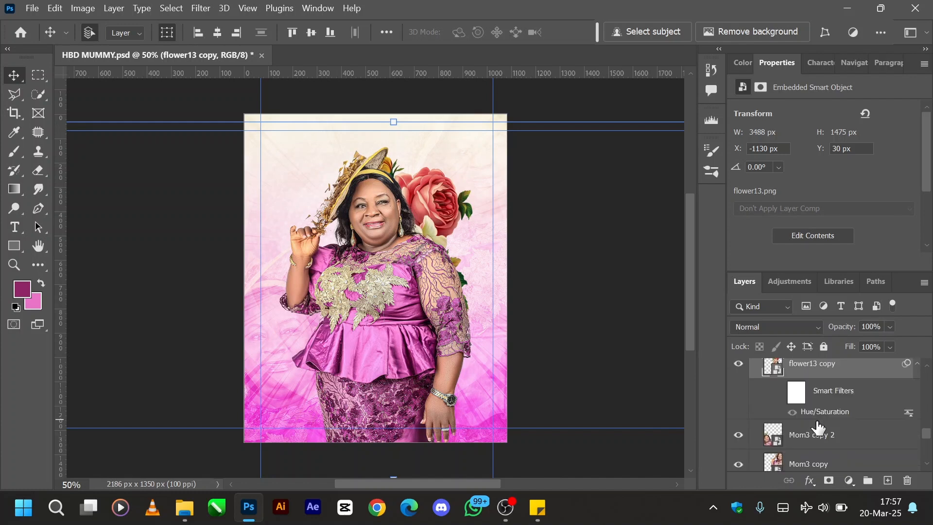
{"action": "left_click", "coordinate": [778, 394]}
- Hide the Mom3 photo layer briefly and show it again to compare the recoloured roses behind it
{"action": "scroll", "coordinate": [778, 396], "scroll_direction": "up", "scroll_amount": 3}
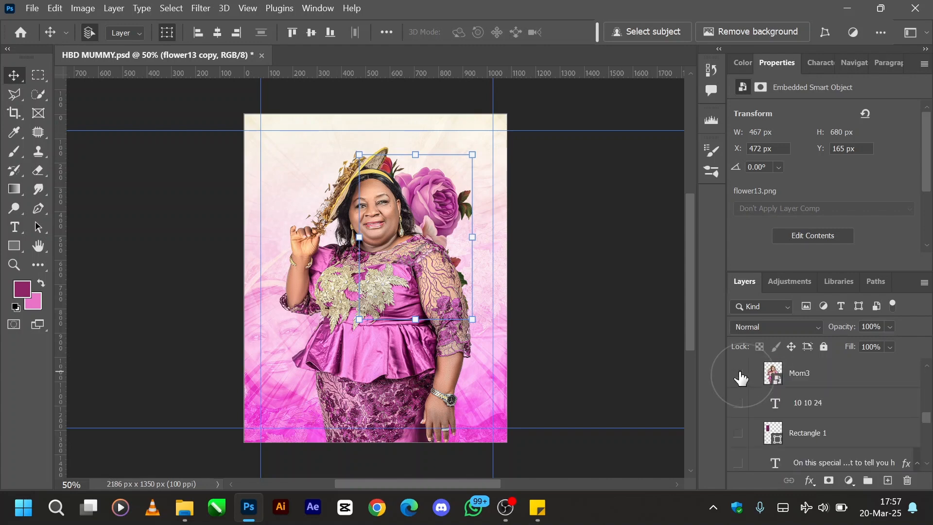
{"action": "left_click", "coordinate": [739, 375]}
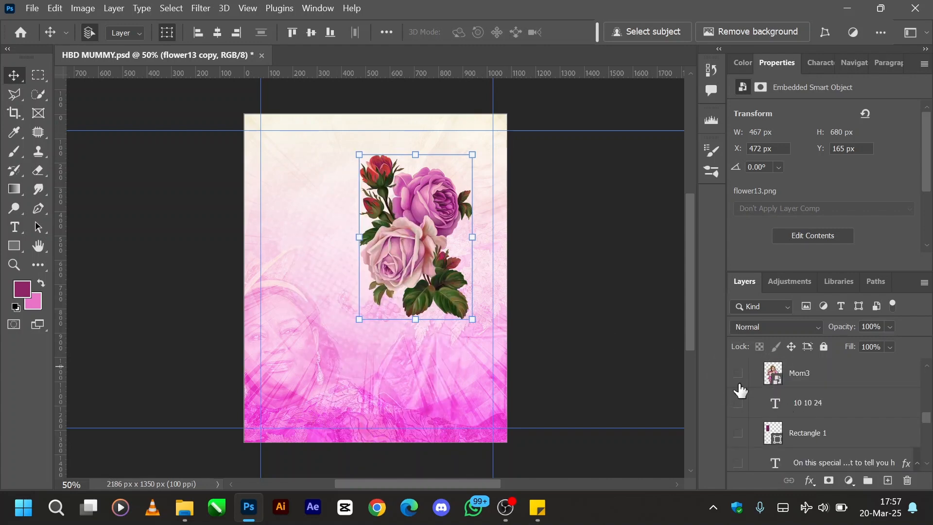
{"action": "left_click", "coordinate": [739, 375]}
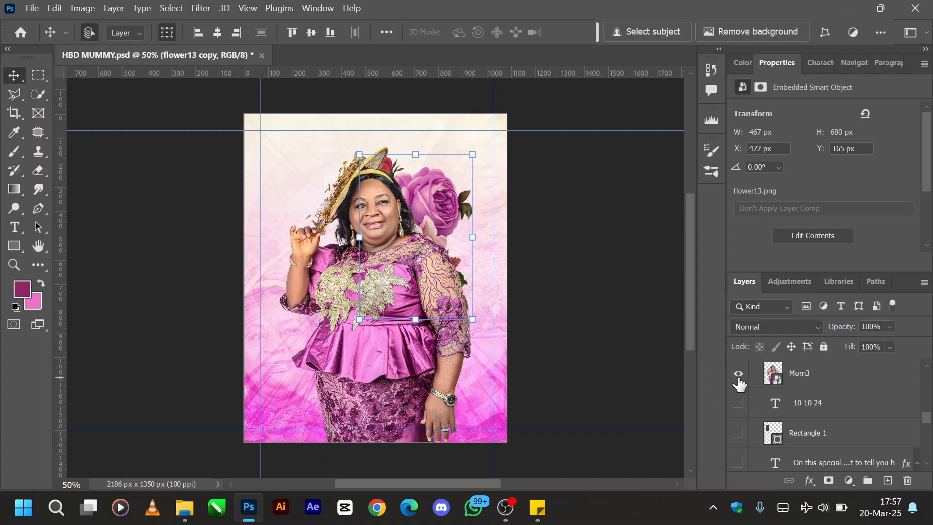
- Add another Hue/Saturation adjustment with default values to the flower13 copy layer
{"action": "scroll", "coordinate": [804, 405], "scroll_direction": "down", "scroll_amount": 2}
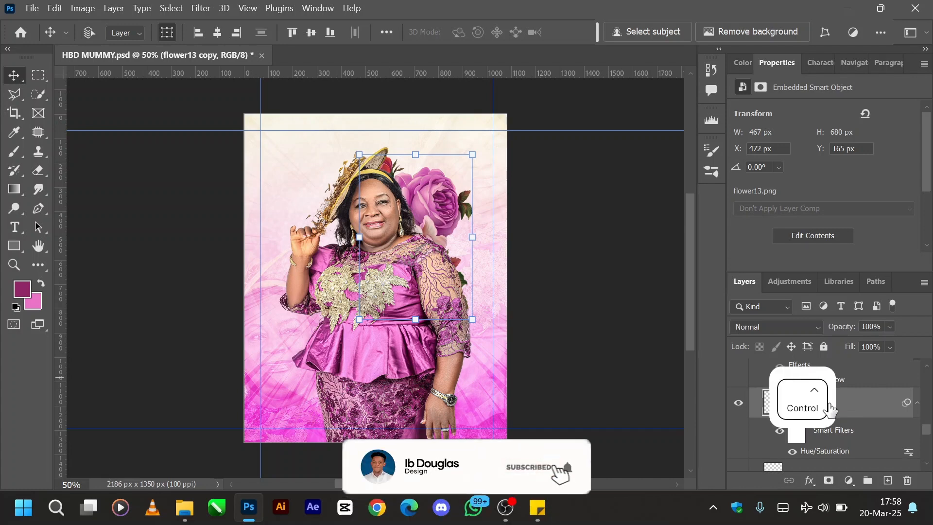
{"action": "key", "text": "ctrl+u"}
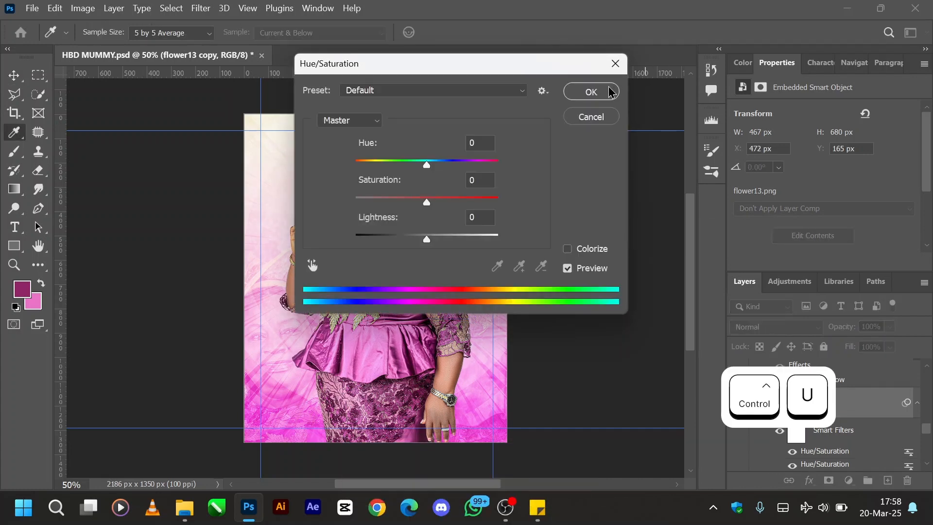
{"action": "left_click", "coordinate": [611, 92]}
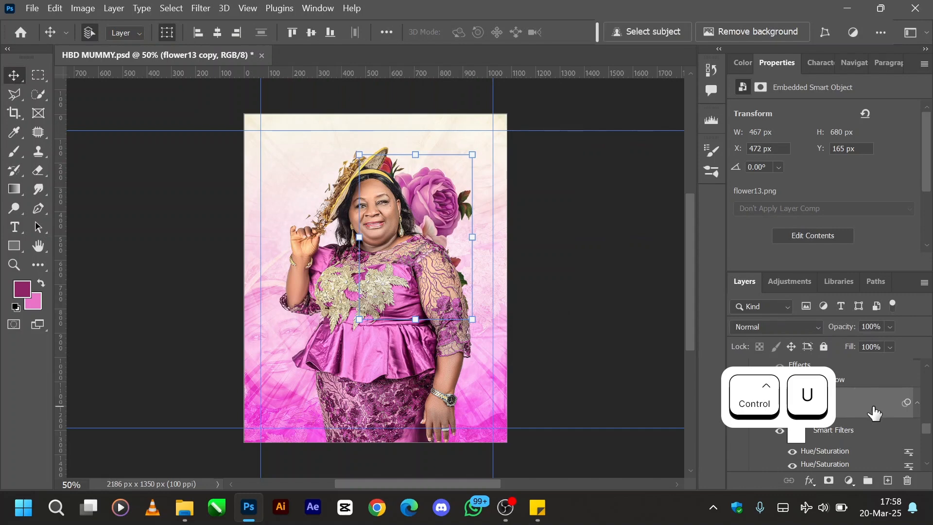
- Look up Hue/Saturation among the single adjustments, and undo the extra Hue/Saturation filter on the flower13 copy layer
{"action": "right_click", "coordinate": [875, 413]}
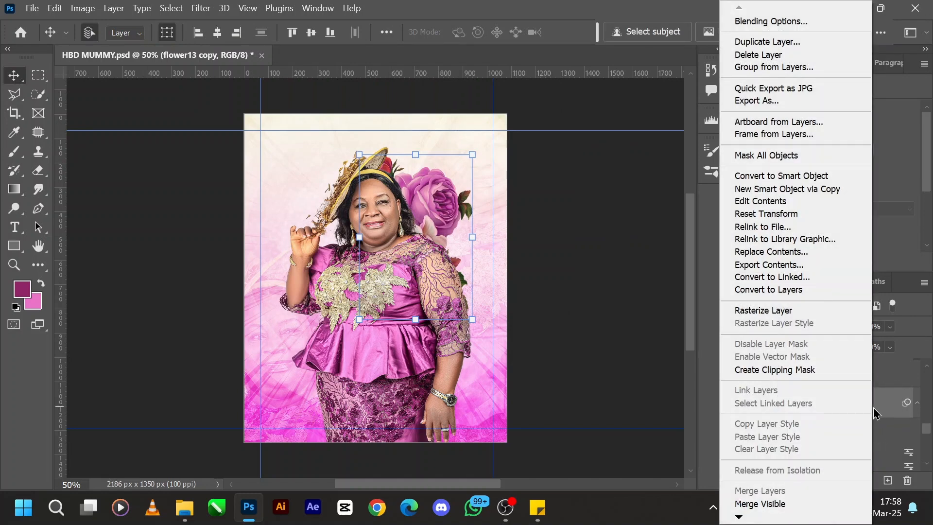
{"action": "left_click", "coordinate": [875, 414]}
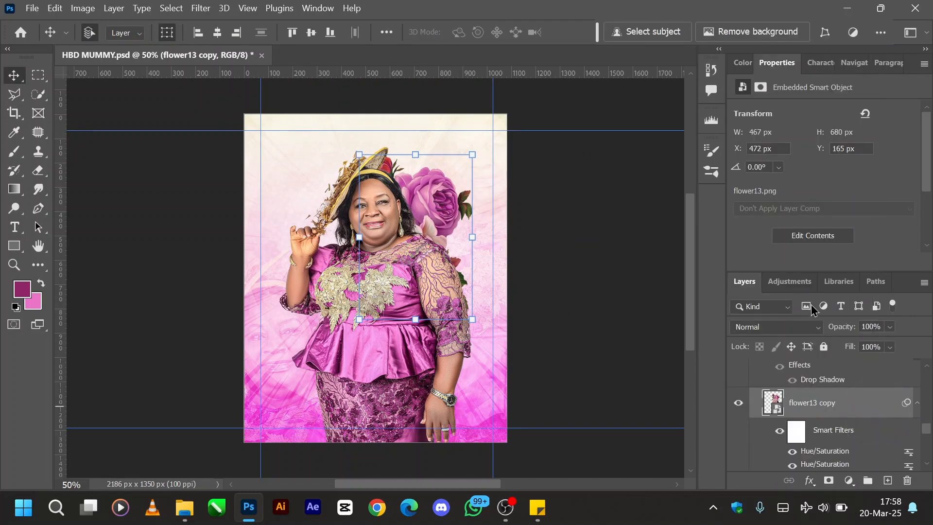
{"action": "left_click", "coordinate": [790, 283]}
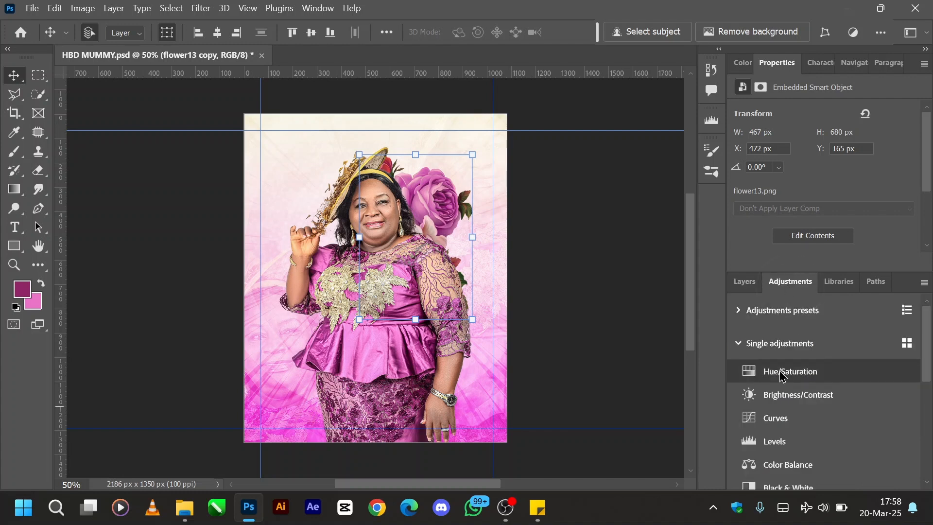
{"action": "left_click", "coordinate": [744, 282]}
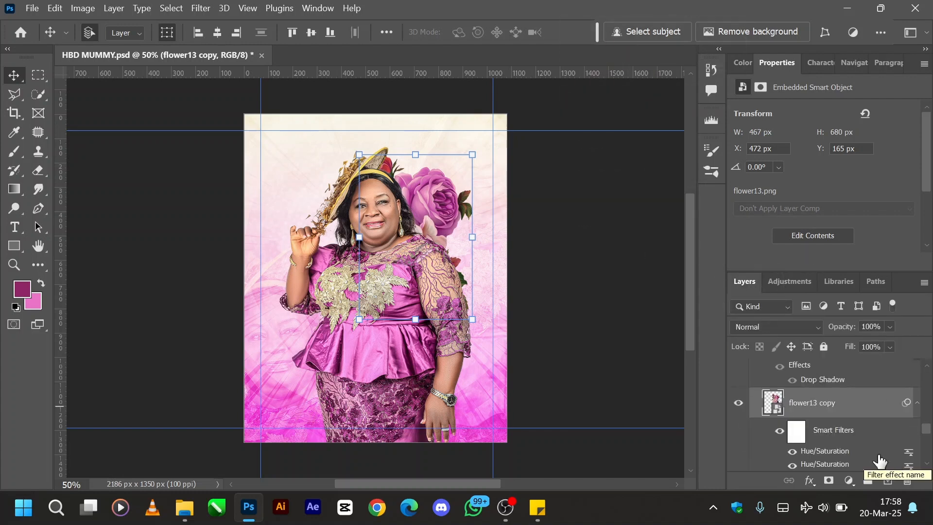
{"action": "key", "text": "ctrl+z"}
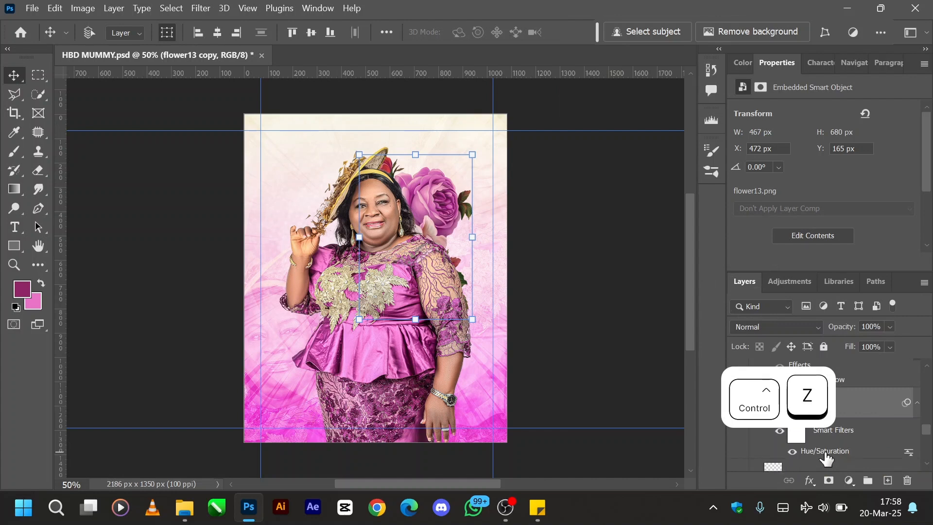
- Show and select the small "On this special ..." message text layer over the roses
{"action": "scroll", "coordinate": [870, 415], "scroll_direction": "up", "scroll_amount": 3}
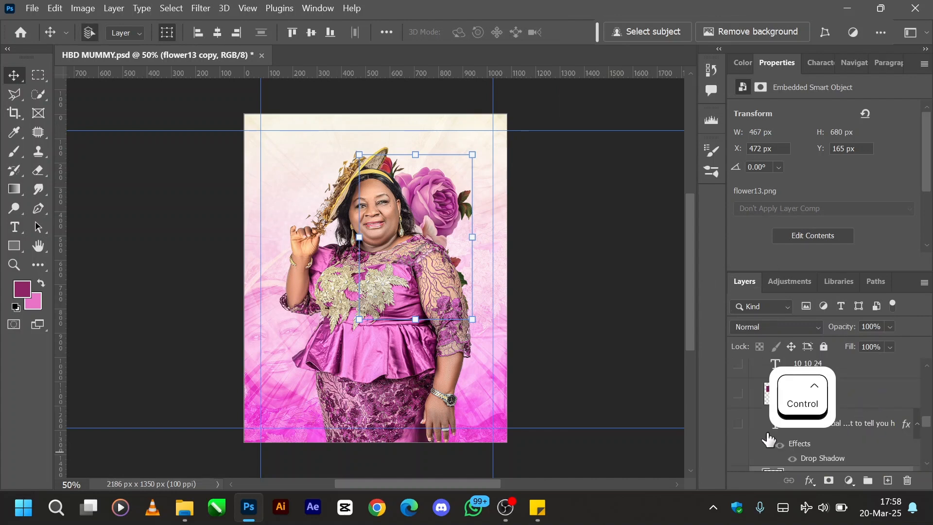
{"action": "left_click", "coordinate": [737, 431]}
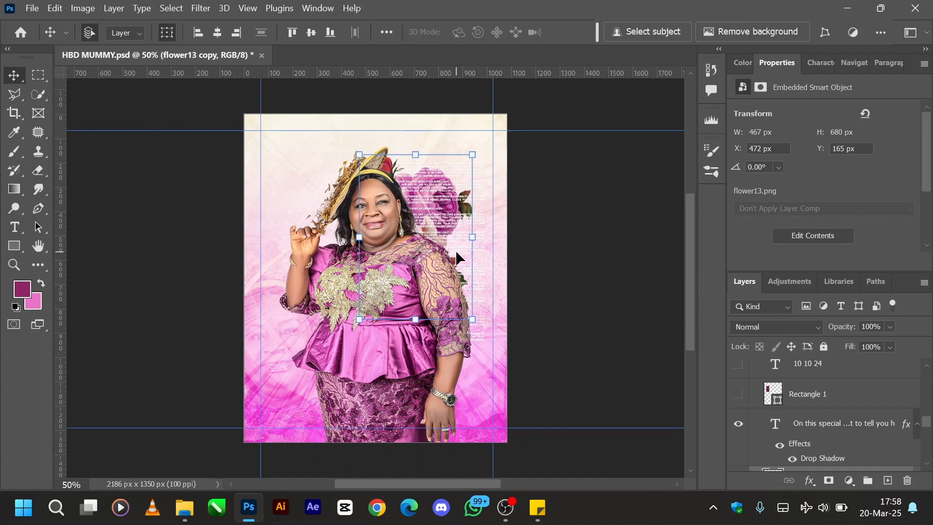
{"action": "left_click", "coordinate": [816, 430]}
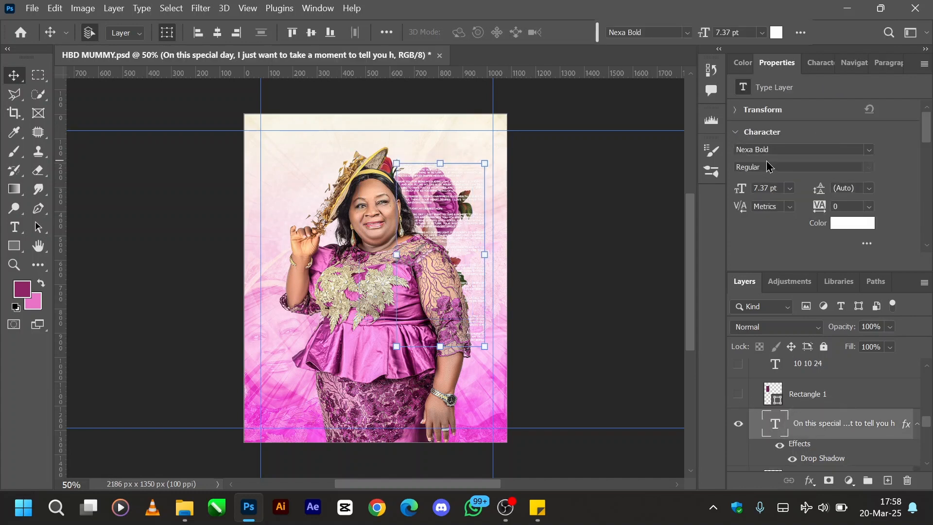
- Show and select the Rectangle 1 shape layer beside the photo, and activate the Rectangle tool
{"action": "left_click", "coordinate": [739, 394]}
{"action": "left_click", "coordinate": [807, 400]}
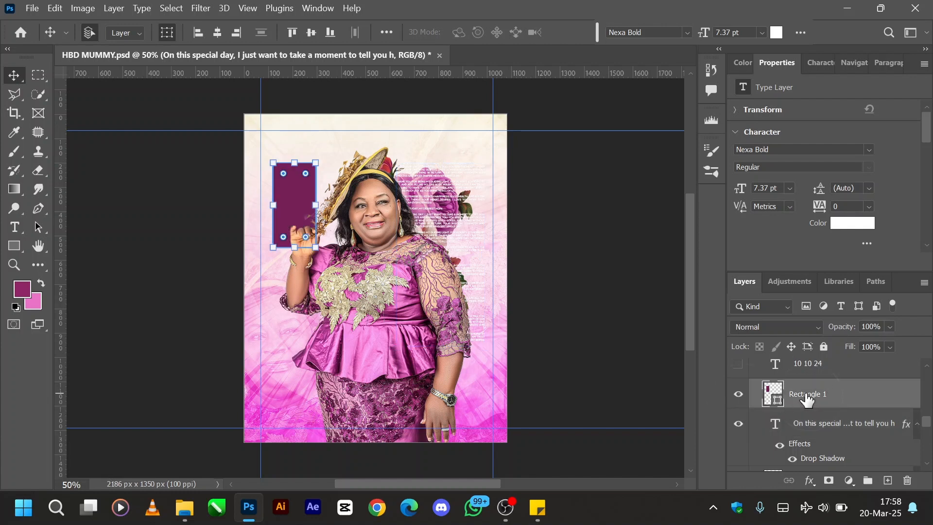
{"action": "left_click", "coordinate": [19, 248]}
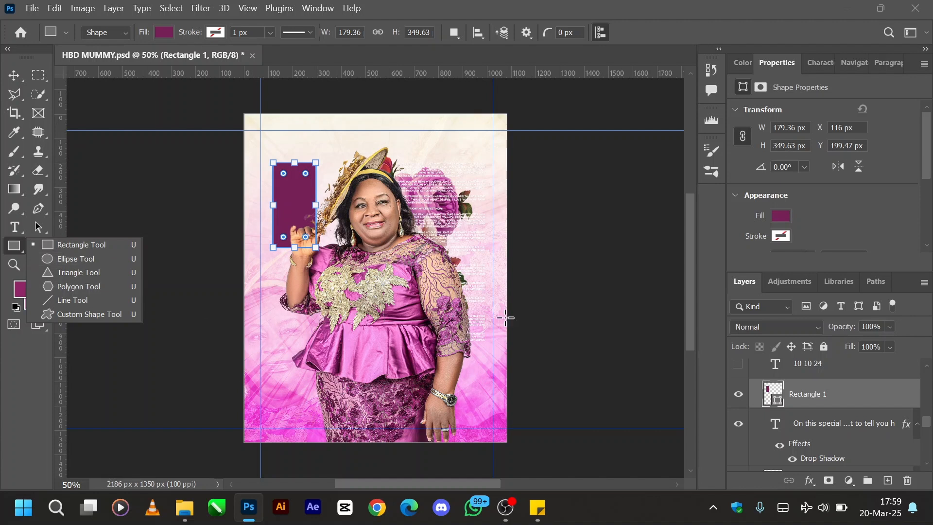
{"action": "left_click", "coordinate": [869, 414]}
- Show and select the "10 10 24" date text layer on top of the rectangle
{"action": "scroll", "coordinate": [865, 411], "scroll_direction": "up", "scroll_amount": 1}
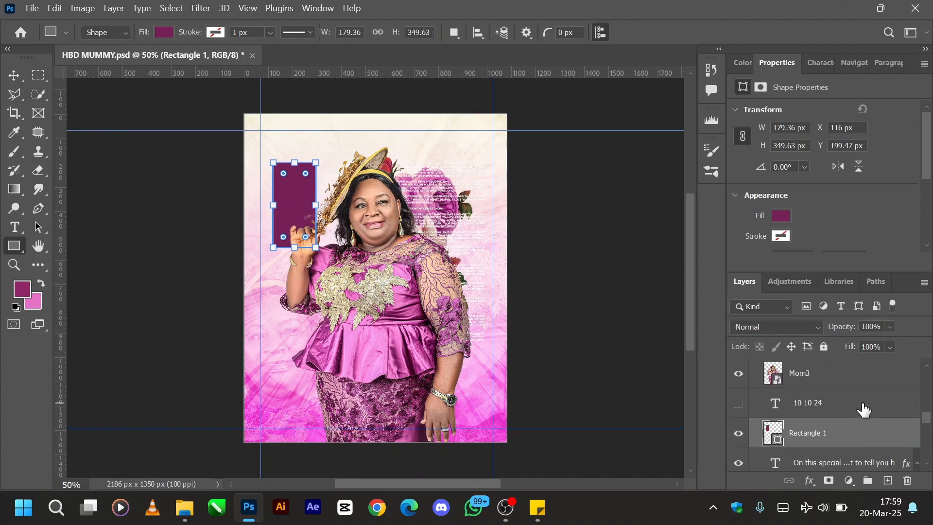
{"action": "left_click", "coordinate": [739, 403]}
{"action": "left_click", "coordinate": [778, 406]}
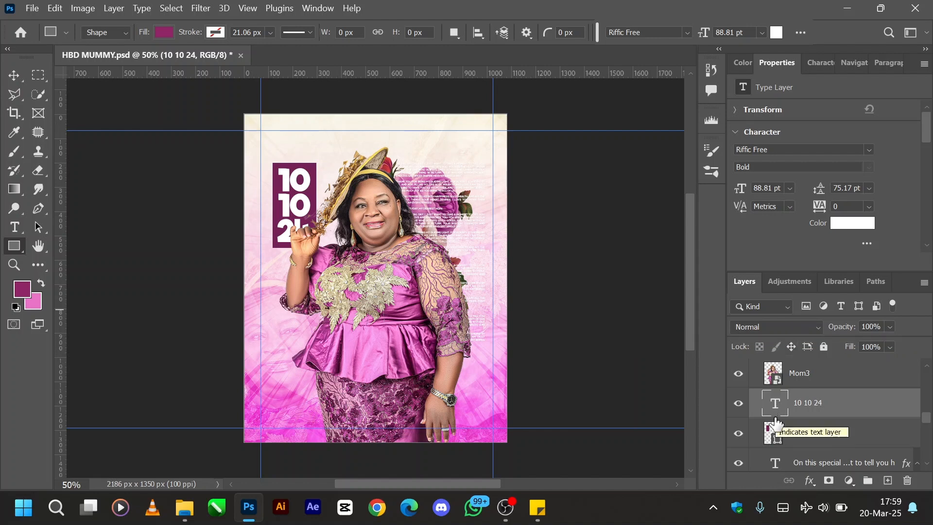
- Show the Gradient Fill 2 layer so the lower part of the photo fades into pink
{"action": "scroll", "coordinate": [777, 425], "scroll_direction": "up", "scroll_amount": 2}
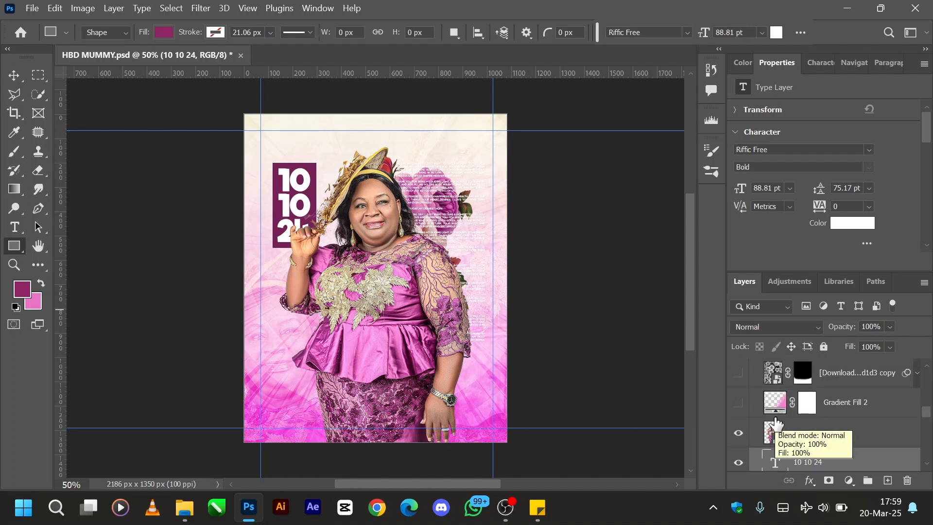
{"action": "scroll", "coordinate": [777, 424], "scroll_direction": "down", "scroll_amount": 1}
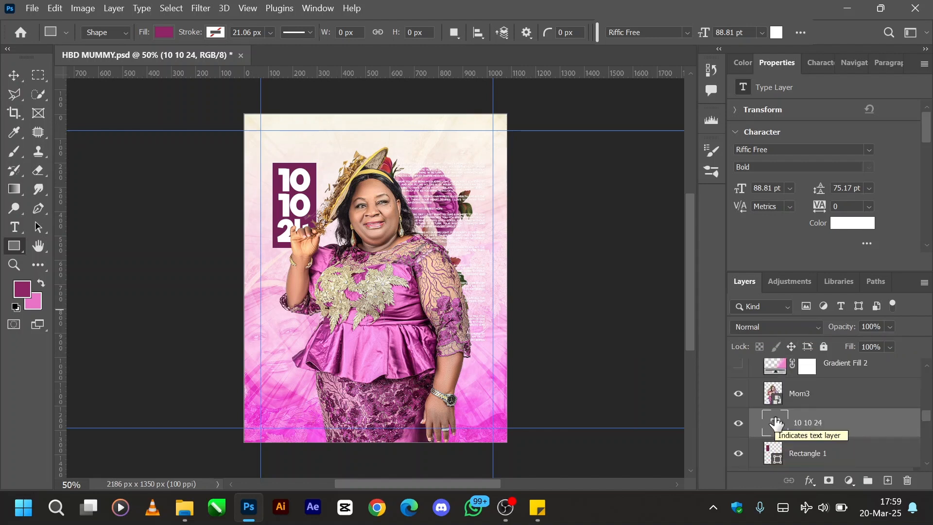
{"action": "scroll", "coordinate": [776, 425], "scroll_direction": "up", "scroll_amount": 1}
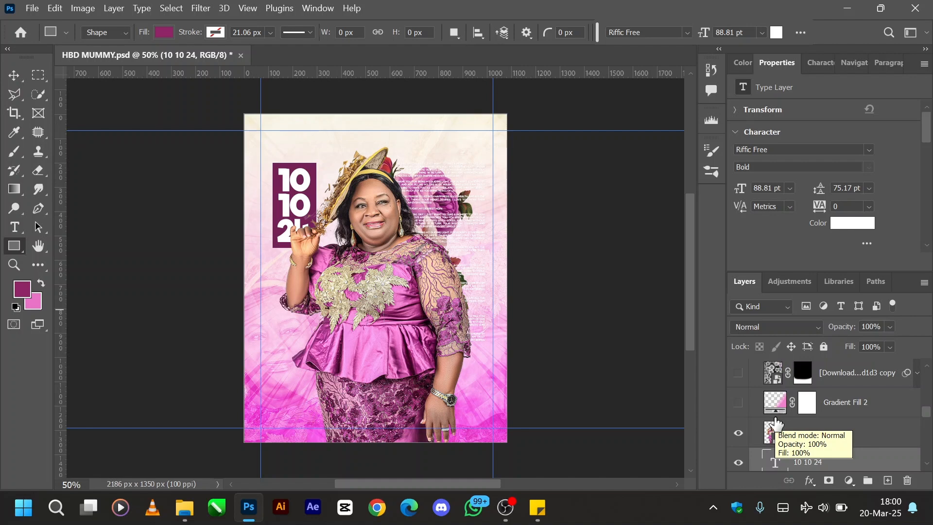
{"action": "scroll", "coordinate": [777, 424], "scroll_direction": "down", "scroll_amount": 1}
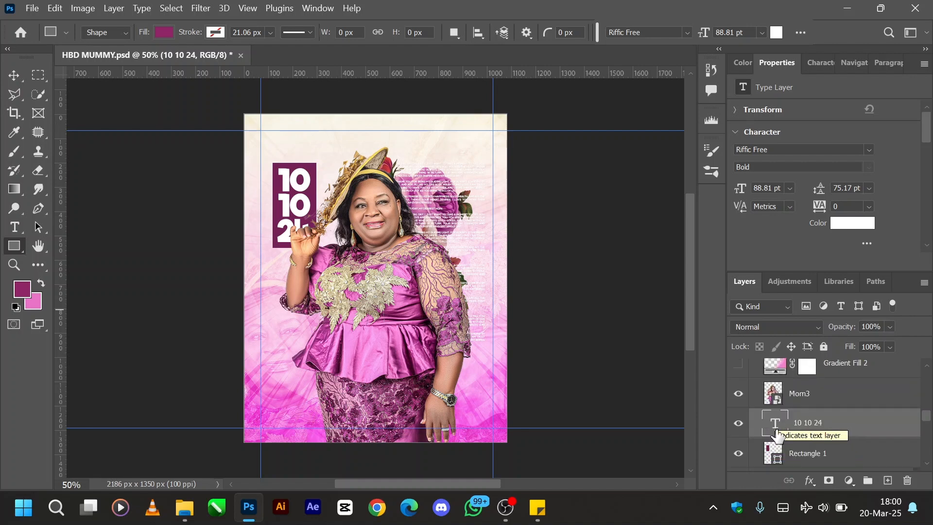
{"action": "scroll", "coordinate": [776, 434], "scroll_direction": "up", "scroll_amount": 1}
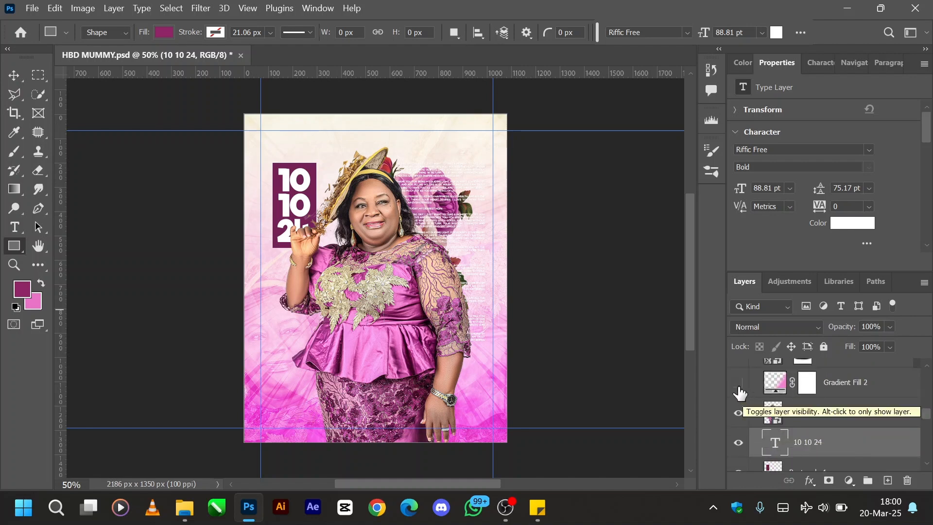
{"action": "left_click", "coordinate": [739, 384]}
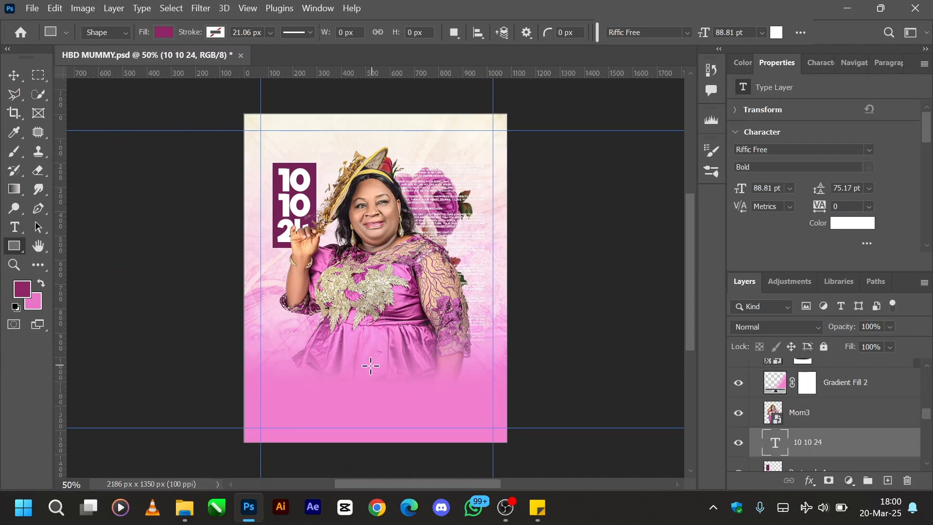
- With the Move tool active, toggle Gradient Fill 2 off and on to compare the lower fade, and select that layer
{"action": "key", "text": "v"}
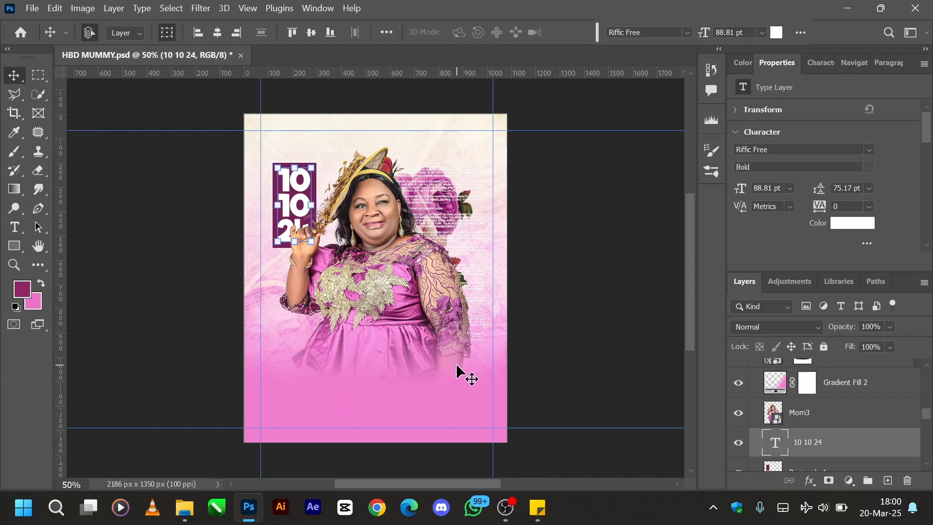
{"action": "left_click", "coordinate": [738, 442]}
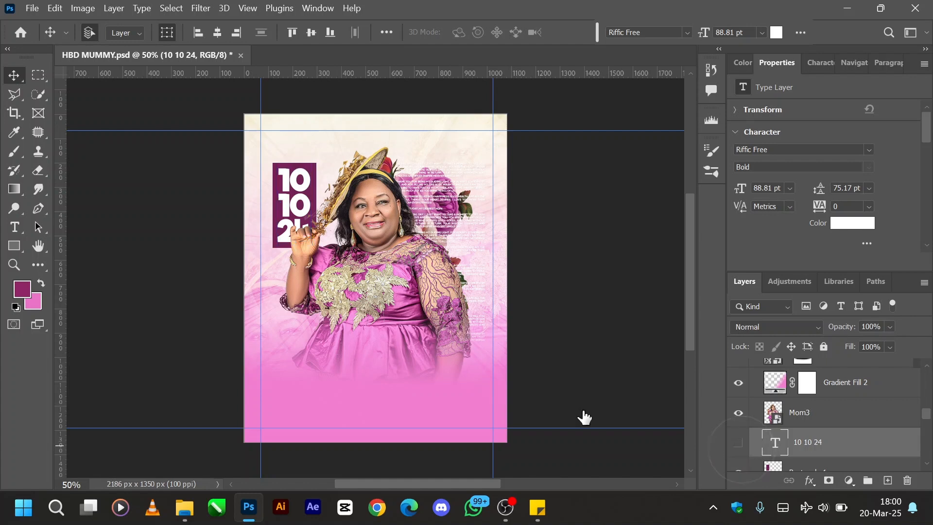
{"action": "left_click", "coordinate": [740, 442]}
{"action": "left_click", "coordinate": [738, 383]}
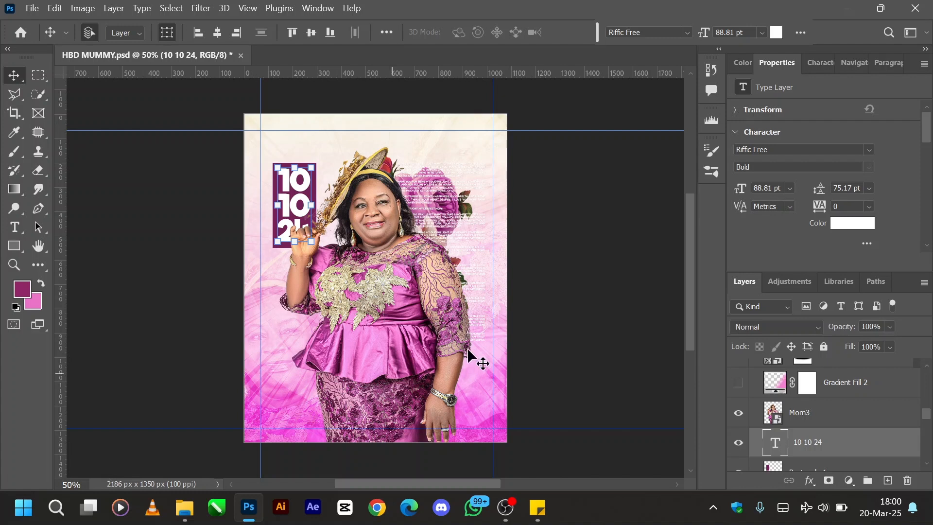
{"action": "left_click", "coordinate": [740, 384]}
{"action": "left_click", "coordinate": [774, 387]}
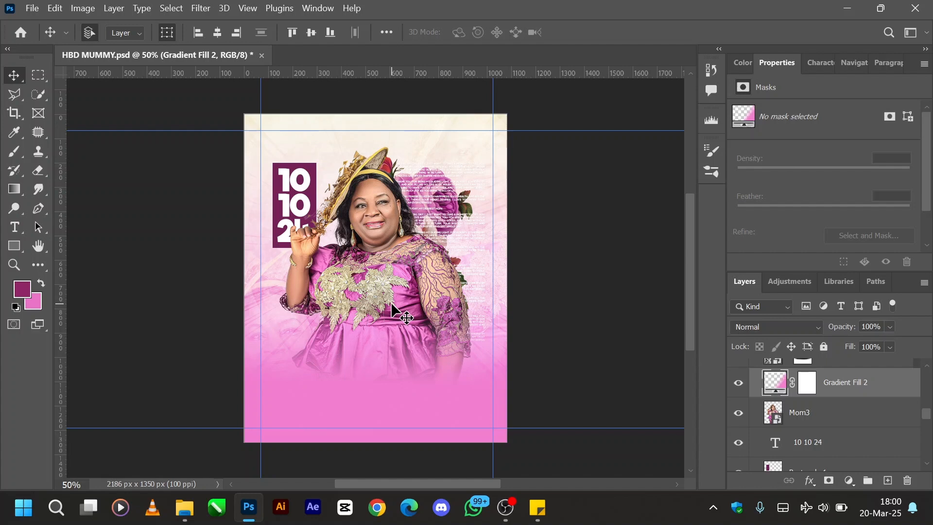
- Show the masked "[Download...d1d3 copy" texture layer above Gradient Fill 2
{"action": "scroll", "coordinate": [803, 408], "scroll_direction": "up", "scroll_amount": 2}
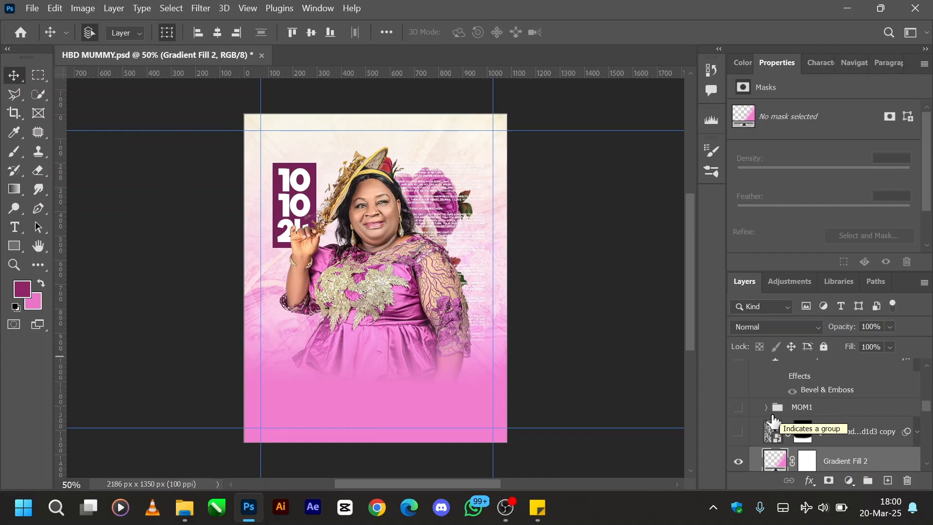
{"action": "left_click", "coordinate": [739, 432]}
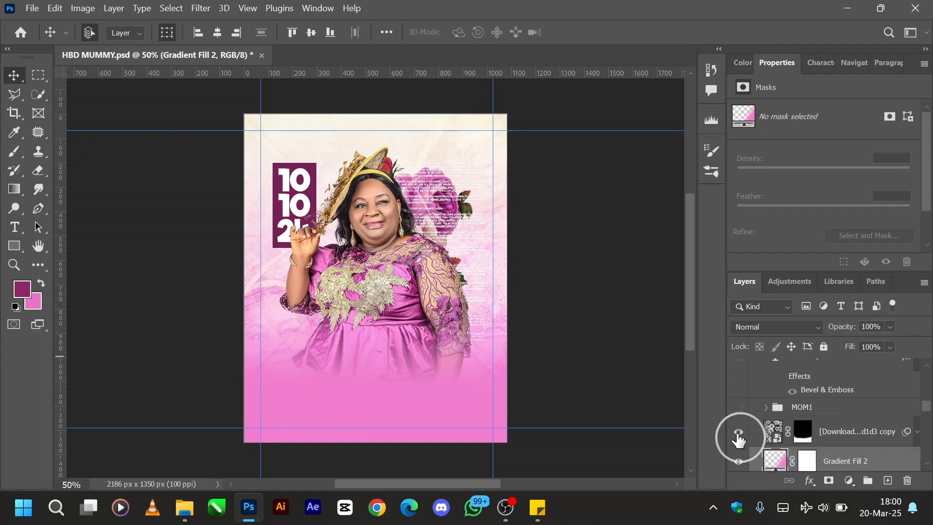
- Select the masked texture copy layer above Gradient Fill 2 and make its layer mask active
{"action": "left_click", "coordinate": [772, 436]}
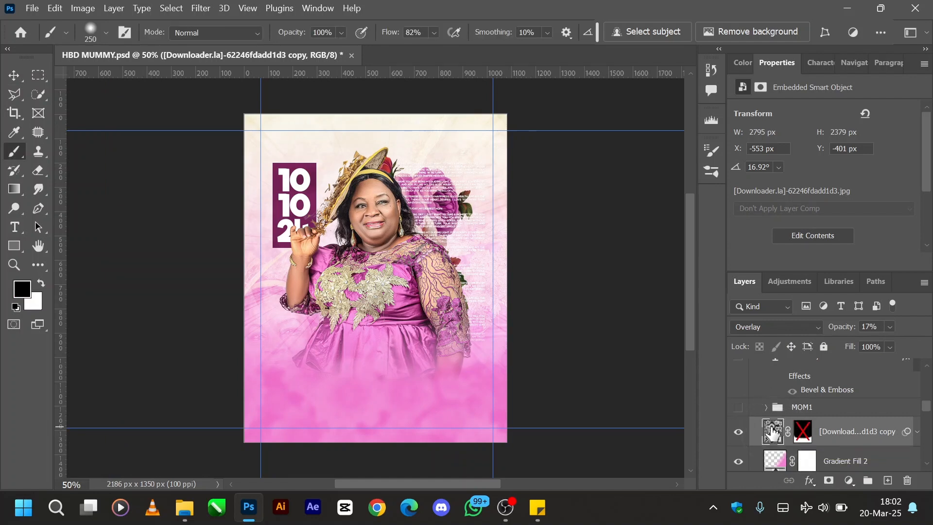
{"action": "left_click", "coordinate": [805, 433]}
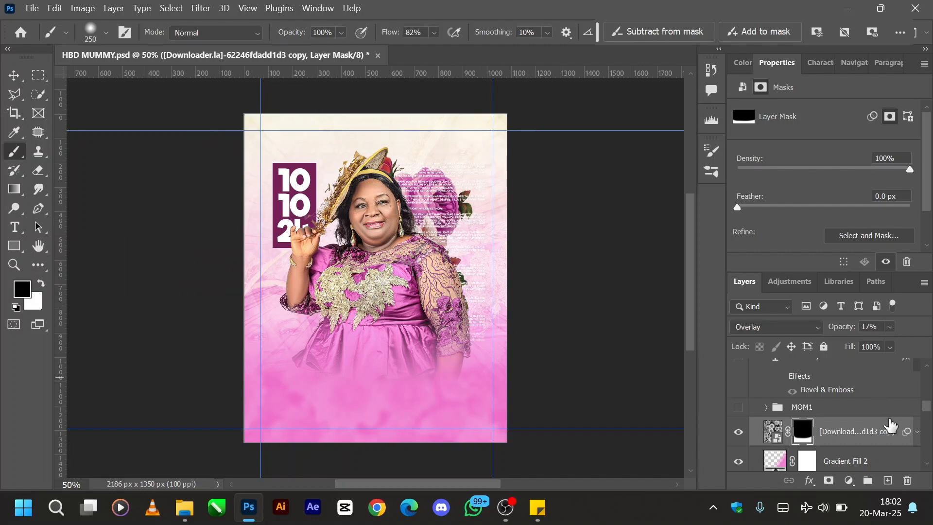
{"action": "right_click", "coordinate": [805, 440]}
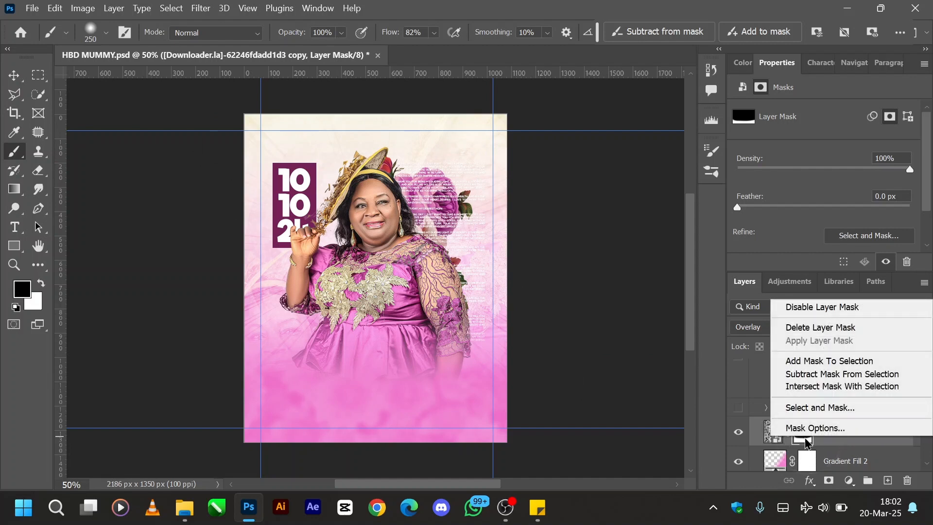
{"action": "left_click", "coordinate": [751, 437]}
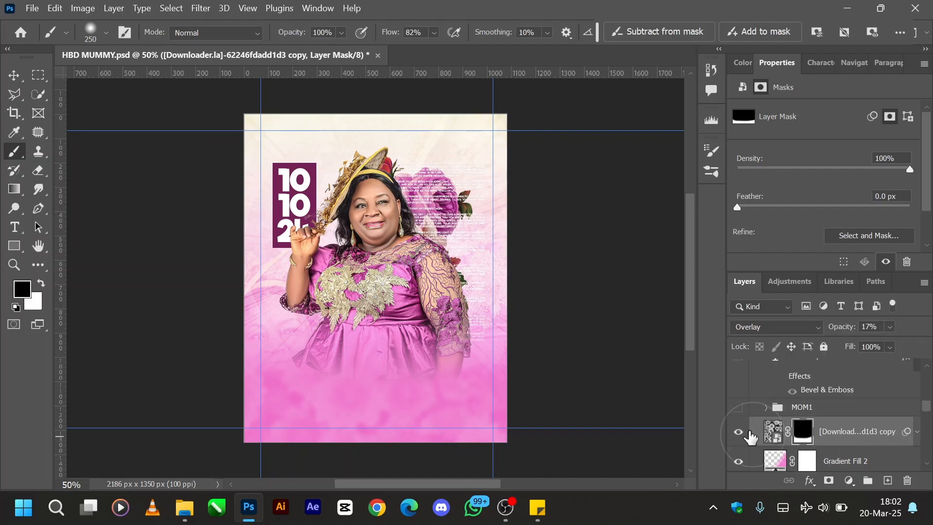
- Show the MOM1 group with the full-length figure, expand it and select its Mom2 layer
{"action": "left_click", "coordinate": [739, 407]}
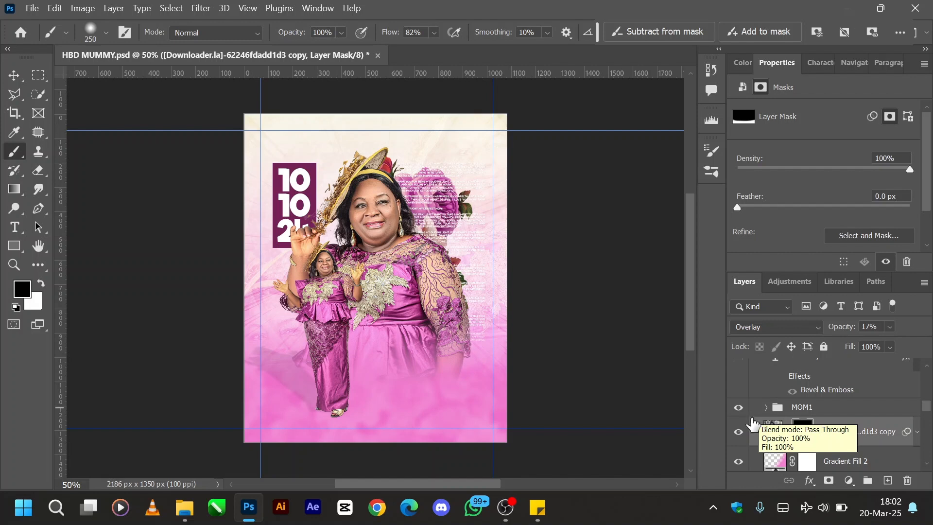
{"action": "left_click", "coordinate": [739, 431]}
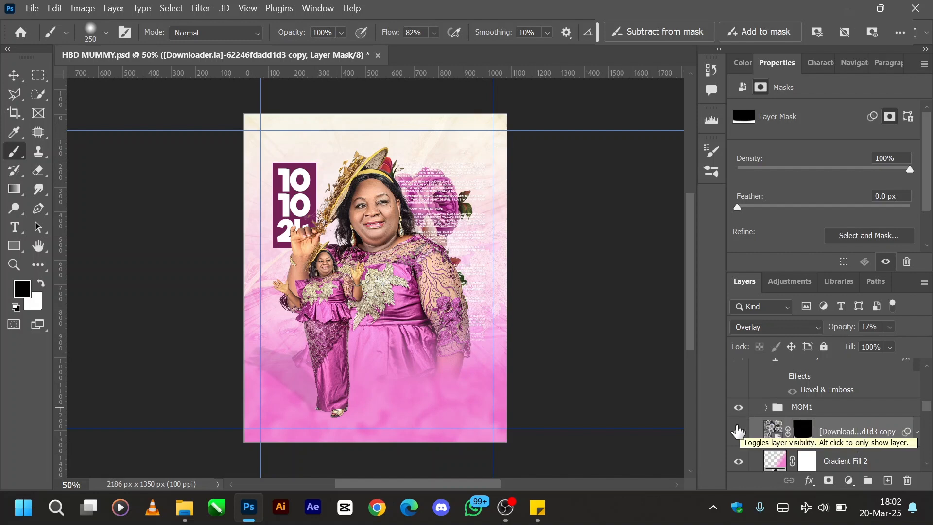
{"action": "left_click", "coordinate": [766, 407]}
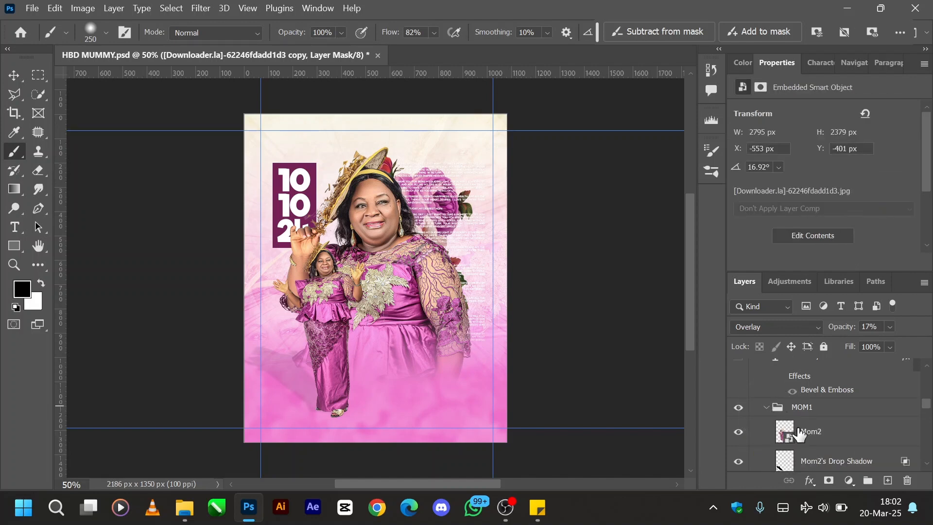
{"action": "scroll", "coordinate": [797, 437], "scroll_direction": "down", "scroll_amount": 1}
{"action": "left_click", "coordinate": [823, 398]}
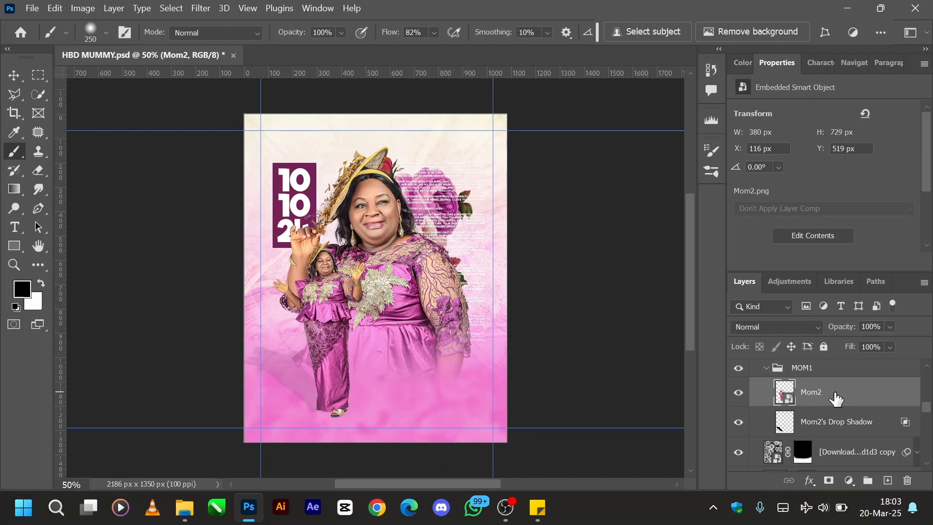
{"action": "right_click", "coordinate": [836, 399]}
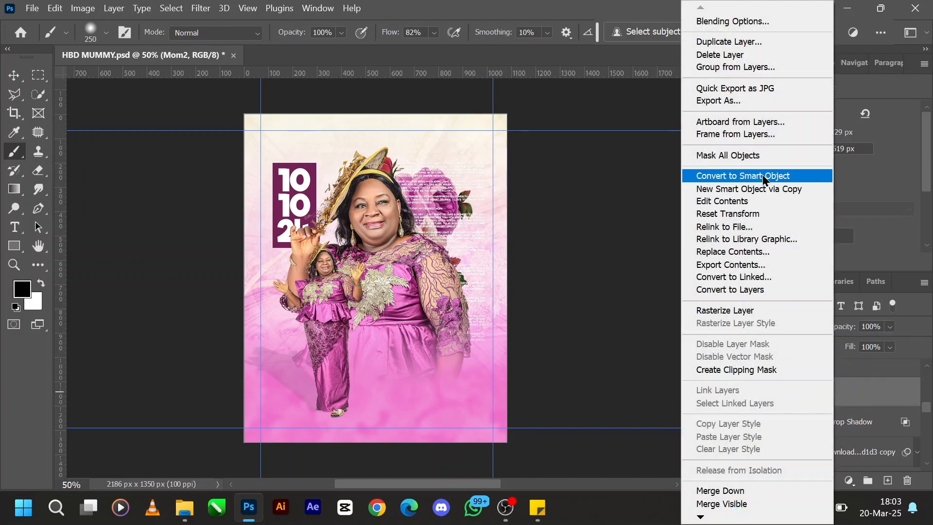
{"action": "left_click", "coordinate": [873, 395]}
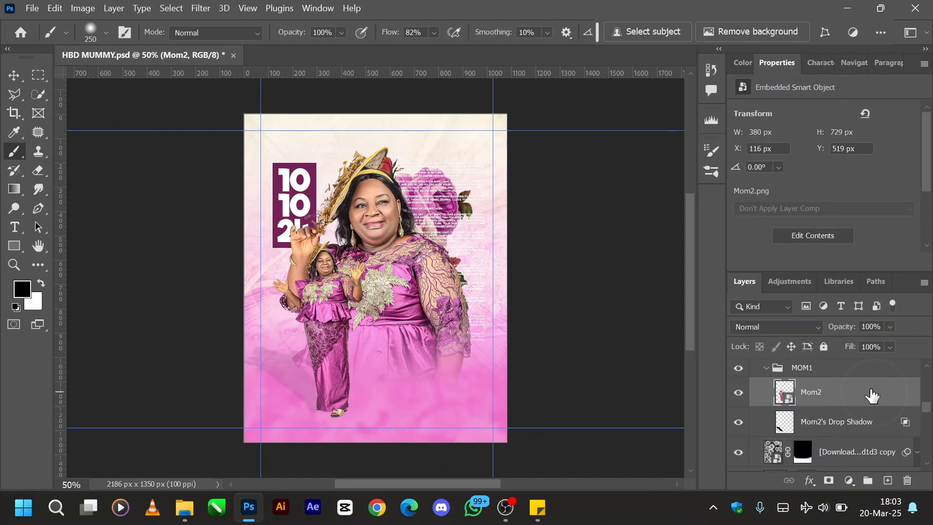
{"action": "right_click", "coordinate": [873, 395]}
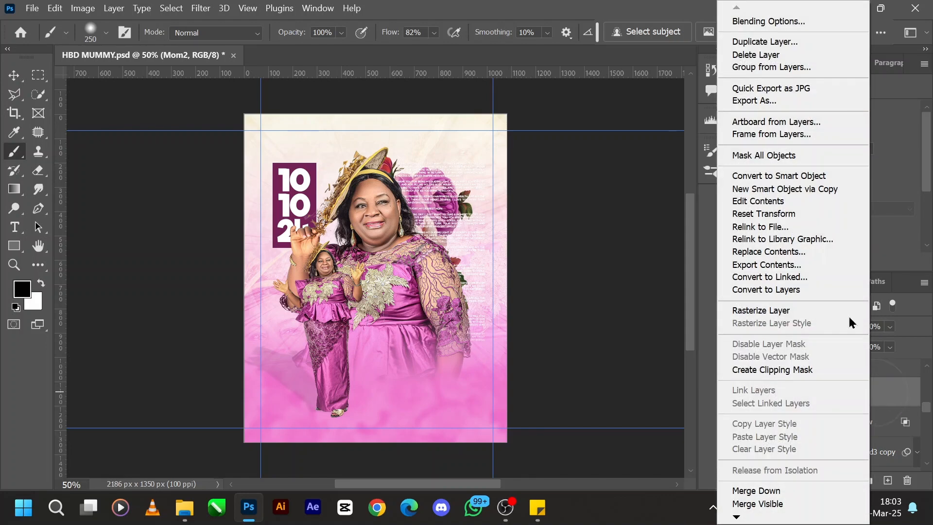
{"action": "left_click", "coordinate": [886, 395]}
{"action": "right_click", "coordinate": [886, 395]}
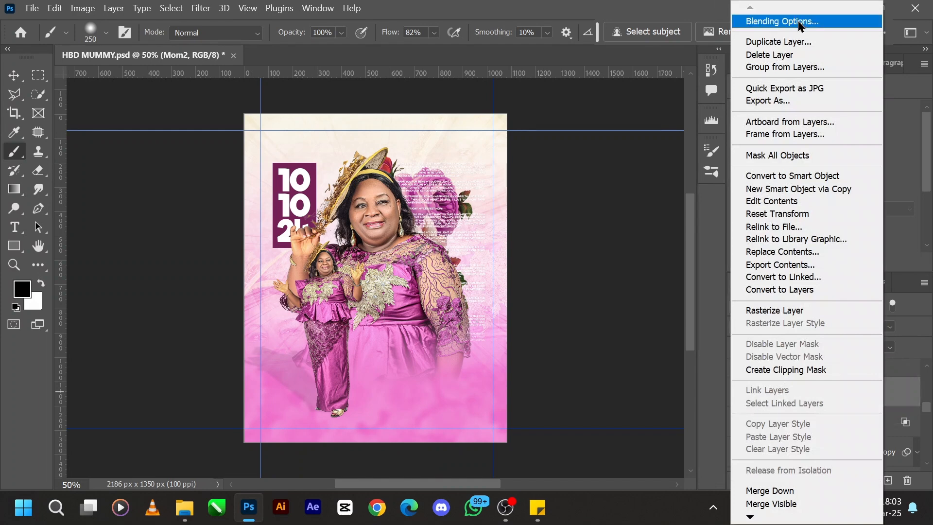
{"action": "key", "text": "Escape"}
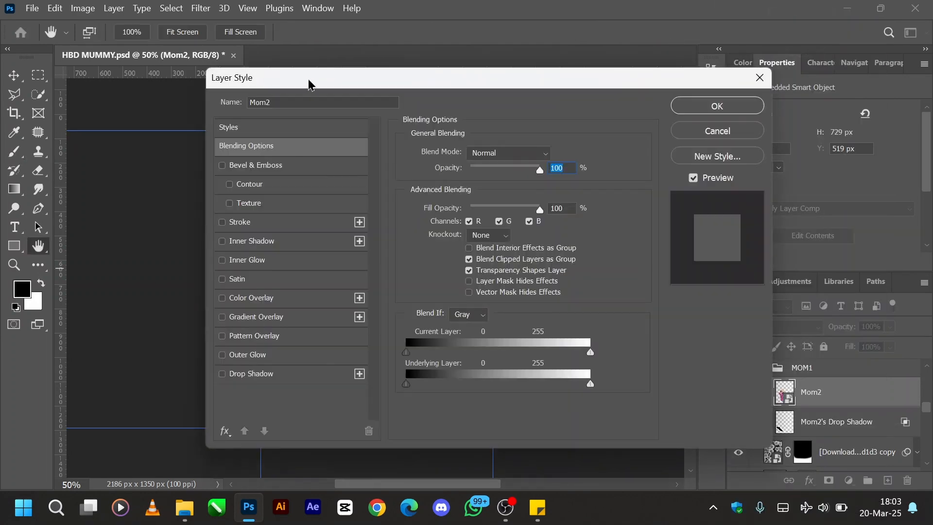
{"action": "left_click", "coordinate": [762, 83]}
- Hide the existing Mom2's Drop Shadow layer and convert the Mom2 layer to a smart object
{"action": "left_click", "coordinate": [739, 422]}
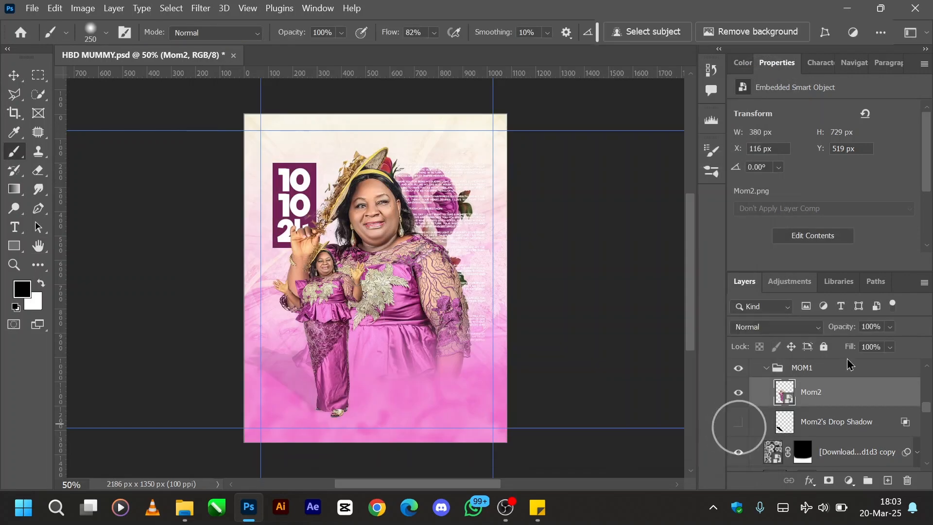
{"action": "right_click", "coordinate": [866, 402]}
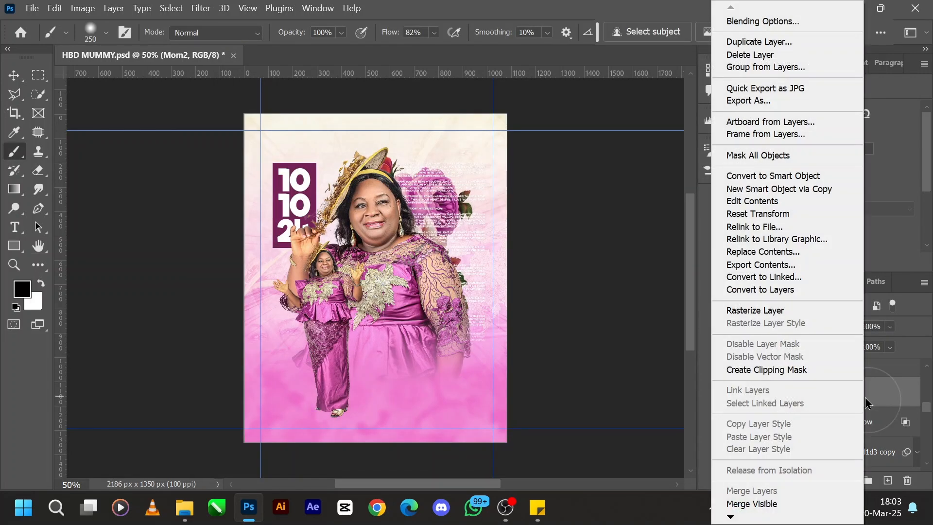
{"action": "left_click", "coordinate": [754, 175]}
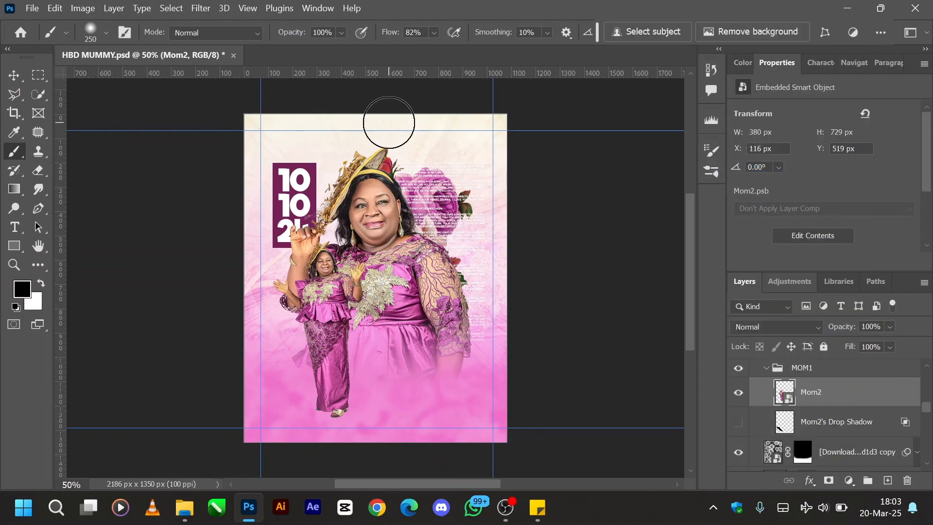
- Enable a Drop Shadow in Mom2's layer style, keeping the canvas in view beside the dialog
{"action": "right_click", "coordinate": [883, 404]}
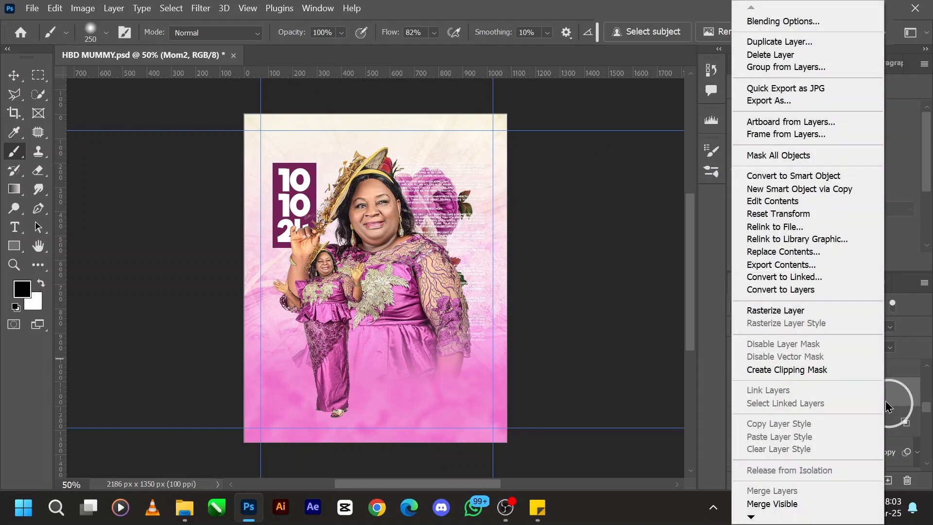
{"action": "left_click", "coordinate": [809, 24]}
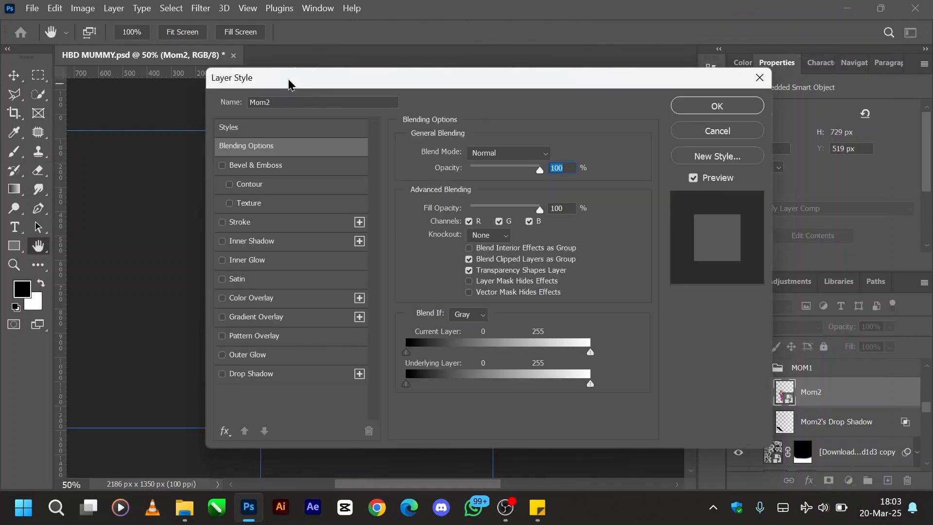
{"action": "left_click_drag", "start_coordinate": [287, 84], "coordinate": [601, 61]}
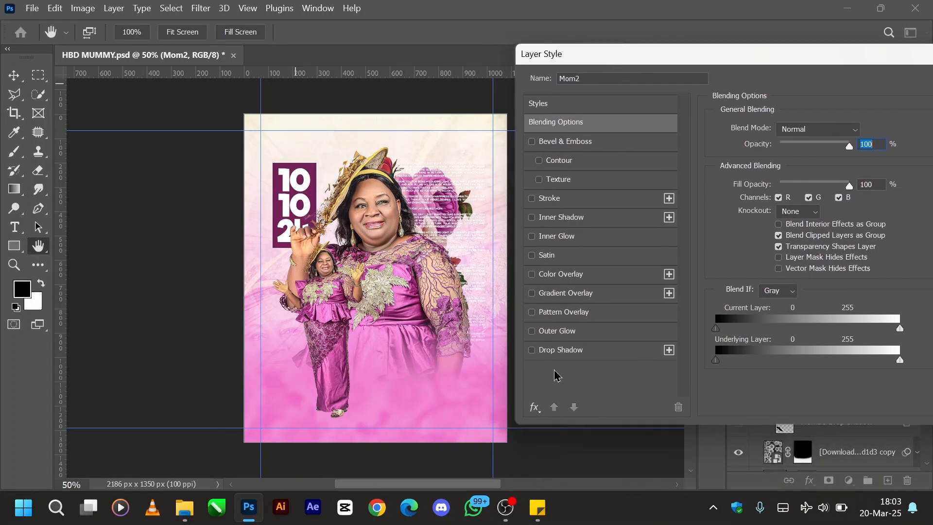
{"action": "left_click", "coordinate": [547, 353]}
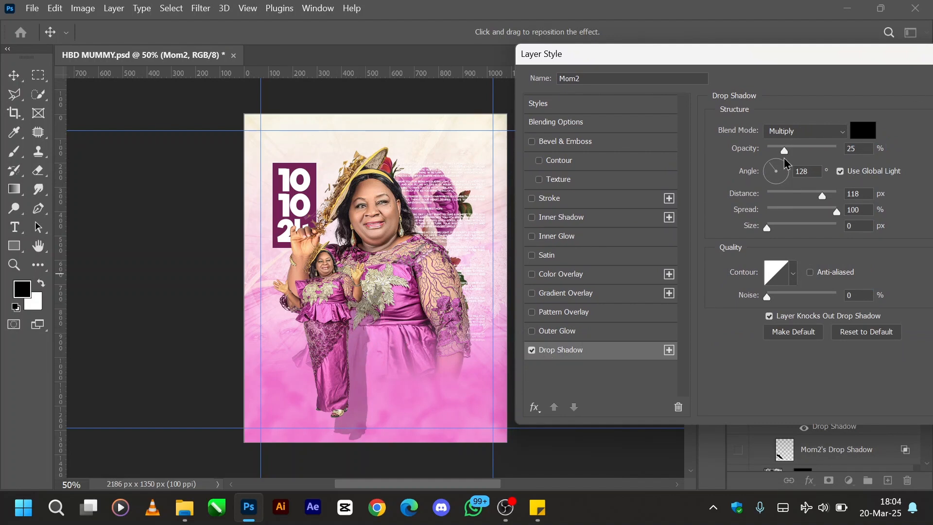
- Set Mom2's drop shadow to 14% opacity, 102 px distance and 0 px size
{"action": "mouse_move", "coordinate": [785, 152]}
{"action": "left_mouse_down"}
{"action": "mouse_move", "coordinate": [817, 154]}
{"action": "mouse_move", "coordinate": [774, 152]}
{"action": "left_mouse_up"}
{"action": "left_click", "coordinate": [775, 196]}
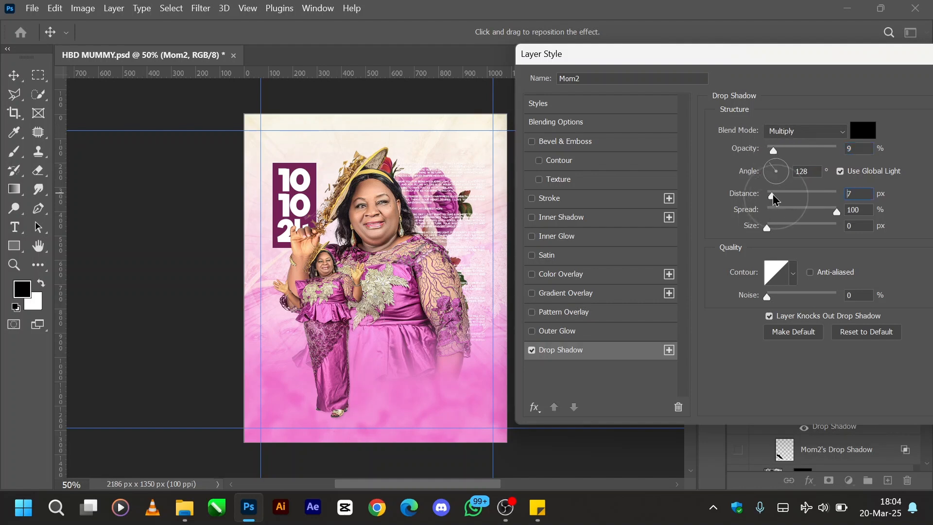
{"action": "left_click_drag", "start_coordinate": [777, 196], "coordinate": [823, 196]}
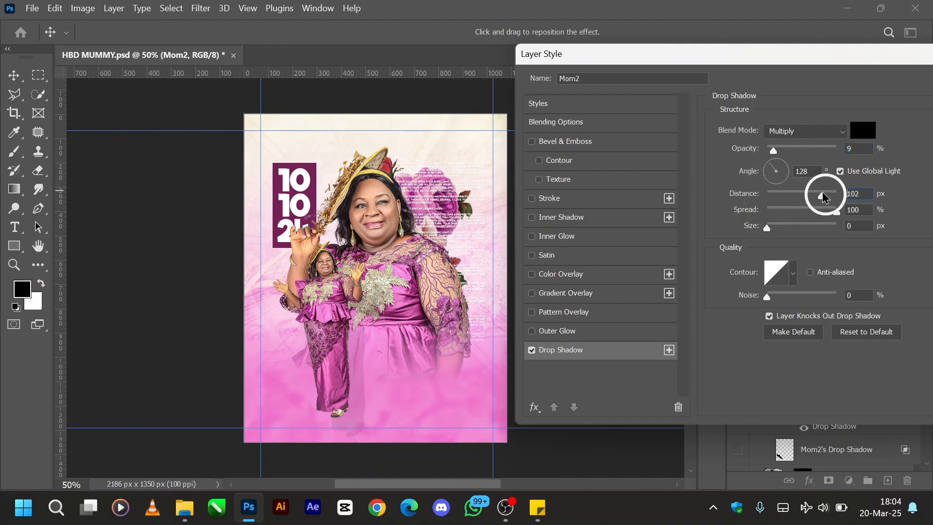
{"action": "left_click_drag", "start_coordinate": [770, 227], "coordinate": [766, 236]}
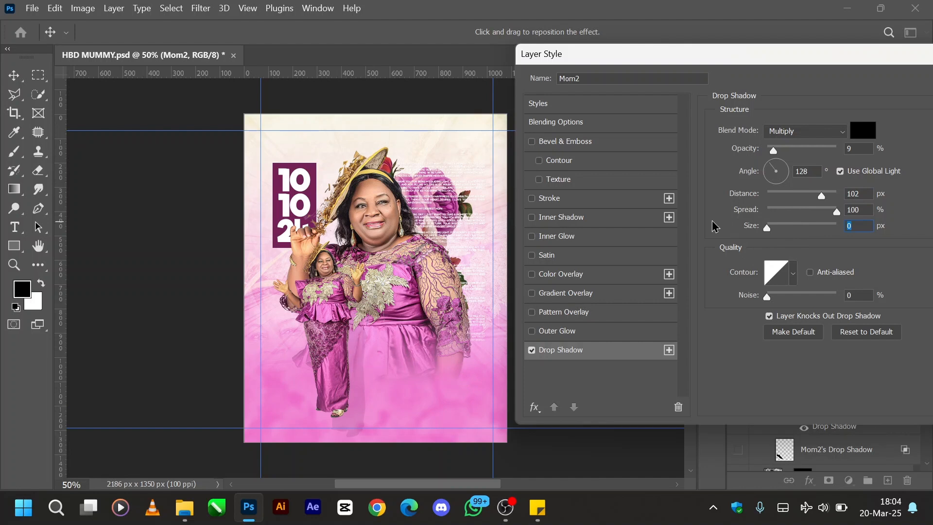
{"action": "left_click_drag", "start_coordinate": [773, 151], "coordinate": [776, 152]}
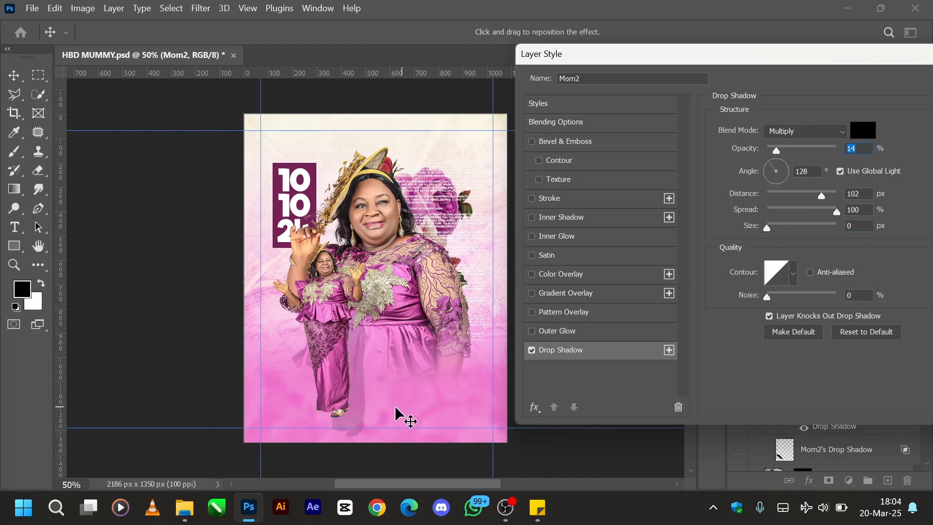
- Reposition the shadow to the left of the small figure, at a 2° angle and 289 px distance, and apply the style
{"action": "key", "text": "ctrl"}
{"action": "left_click_drag", "start_coordinate": [360, 360], "coordinate": [264, 344]}
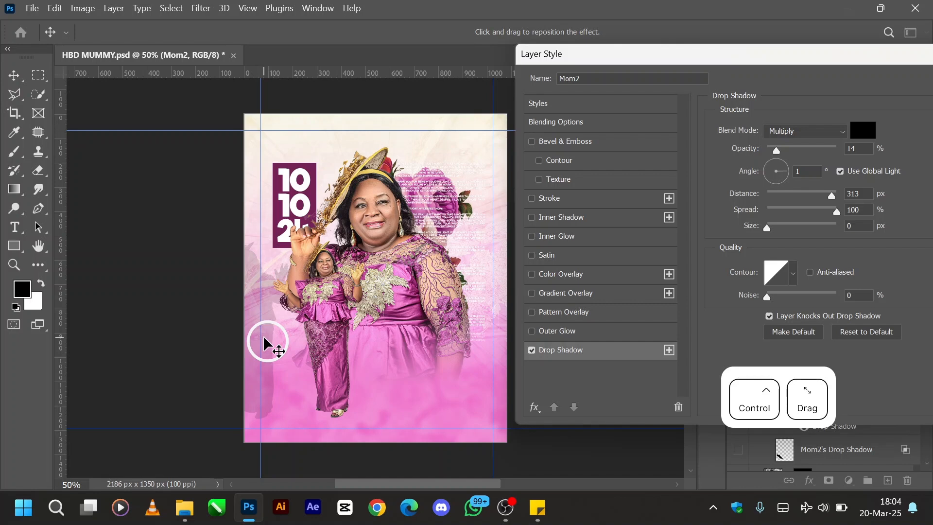
{"action": "left_click_drag", "start_coordinate": [264, 343], "coordinate": [270, 342]}
{"action": "left_click", "coordinate": [796, 62]}
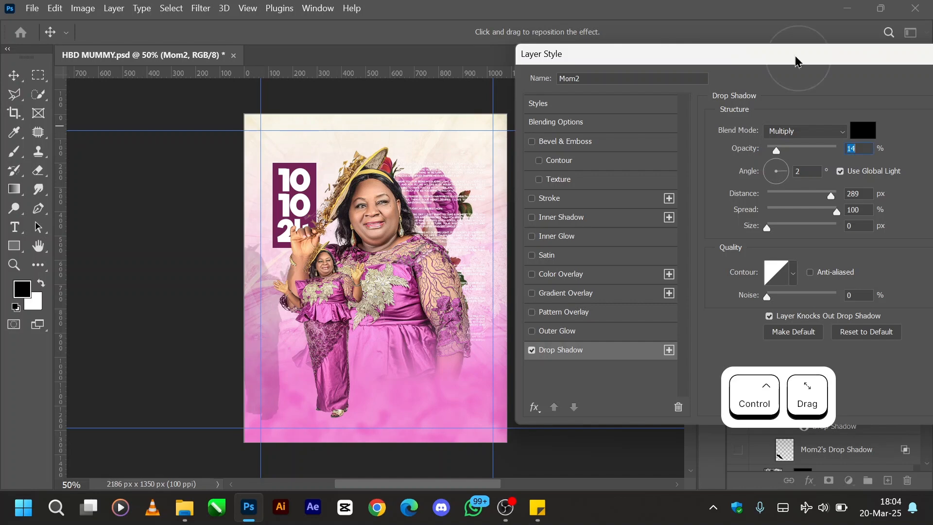
{"action": "left_click_drag", "start_coordinate": [796, 61], "coordinate": [563, 64]}
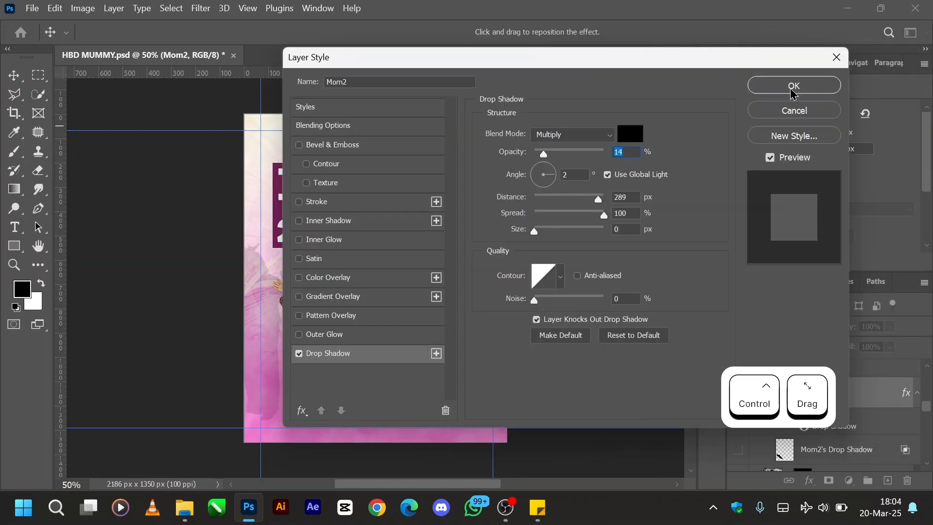
{"action": "left_click", "coordinate": [792, 87]}
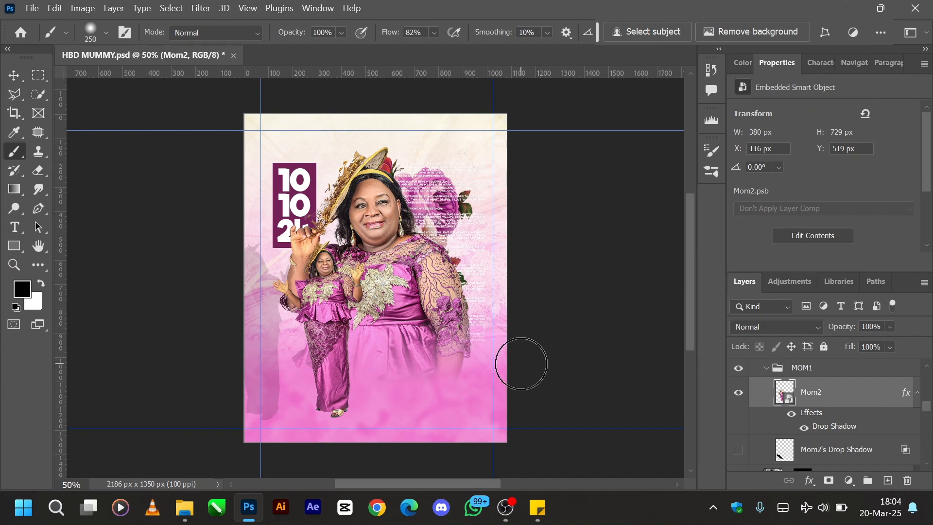
- With the Move tool, try moving the Mom2 figure to the flyer's right side, and undo the move
{"action": "key", "text": "v"}
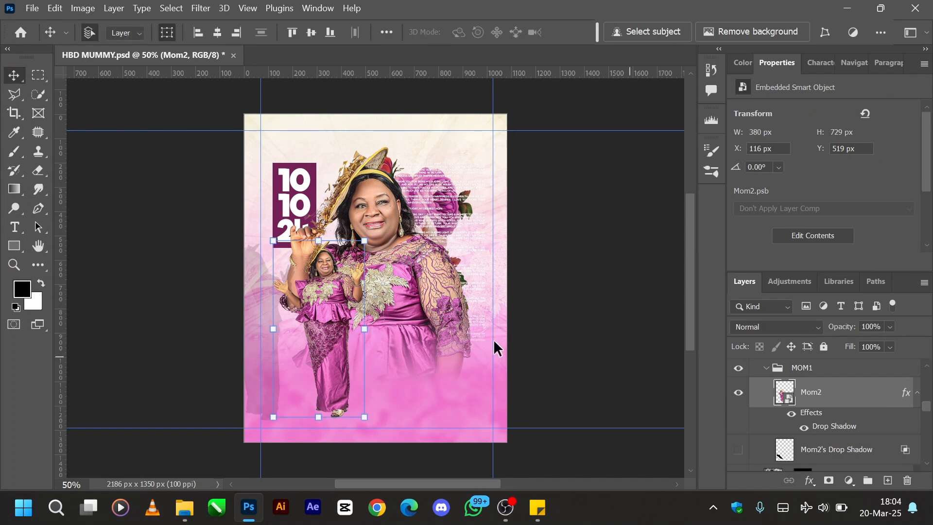
{"action": "left_click_drag", "start_coordinate": [334, 338], "coordinate": [477, 337]}
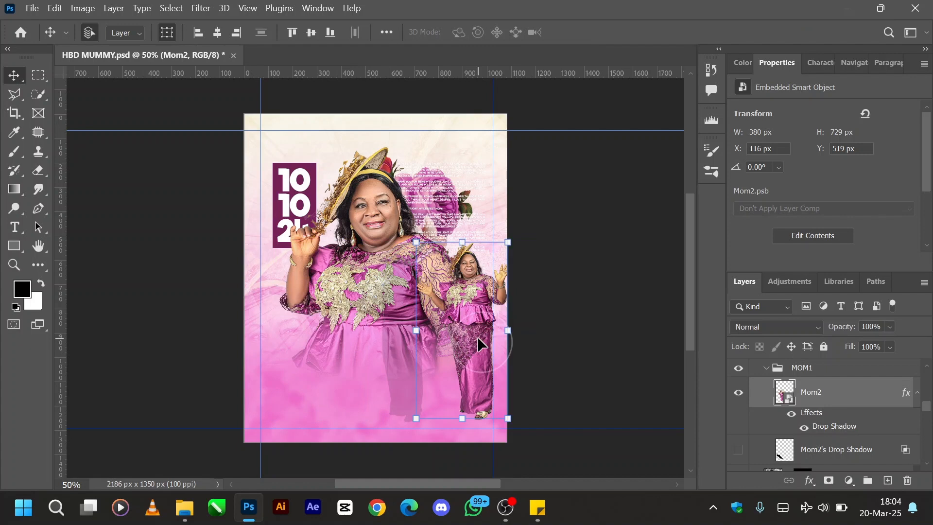
{"action": "key", "text": "ctrl+z"}
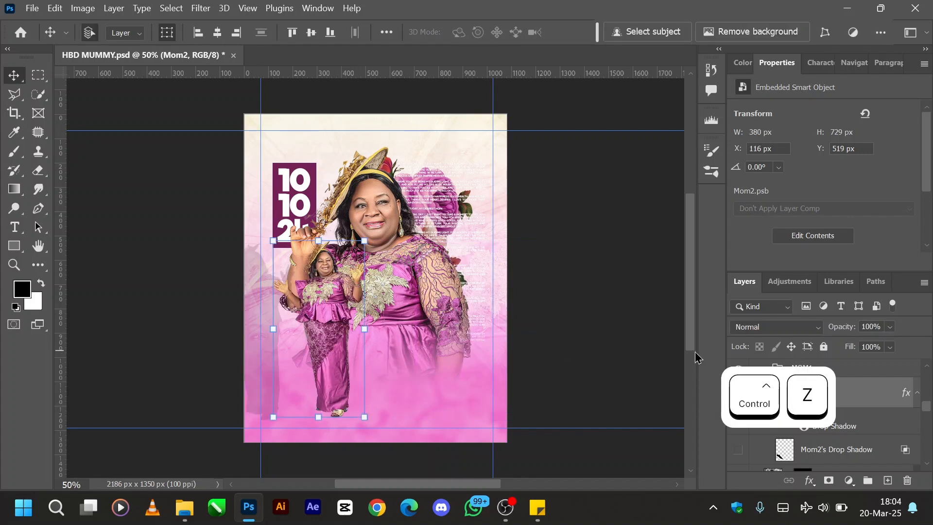
- Separate Mom2's Drop Shadow effect onto its own layer with the Create Layer command, accepting the warning
{"action": "left_click", "coordinate": [865, 396]}
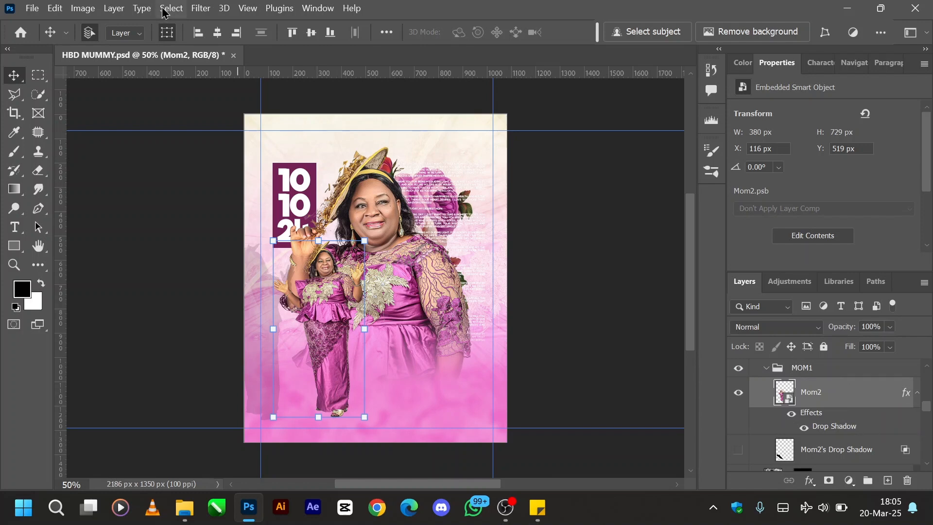
{"action": "left_click", "coordinate": [103, 8]}
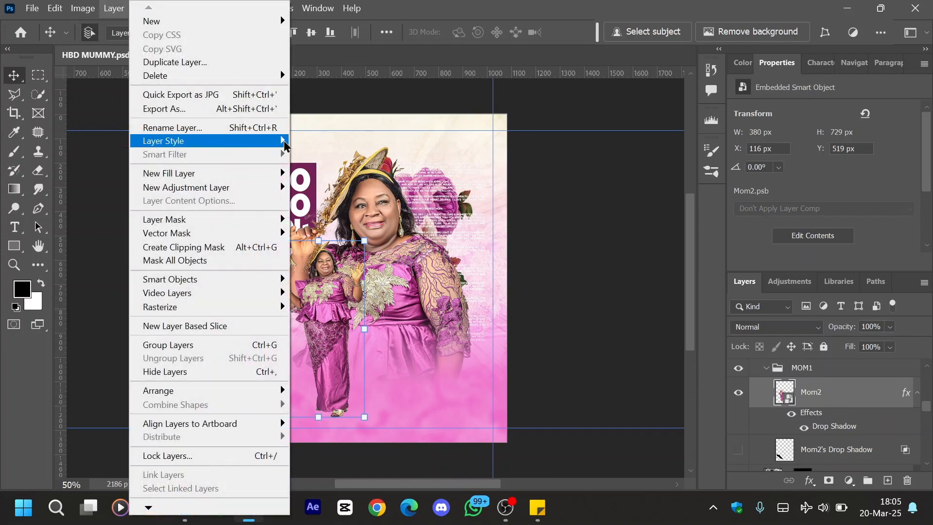
{"action": "mouse_move", "coordinate": [240, 223]}
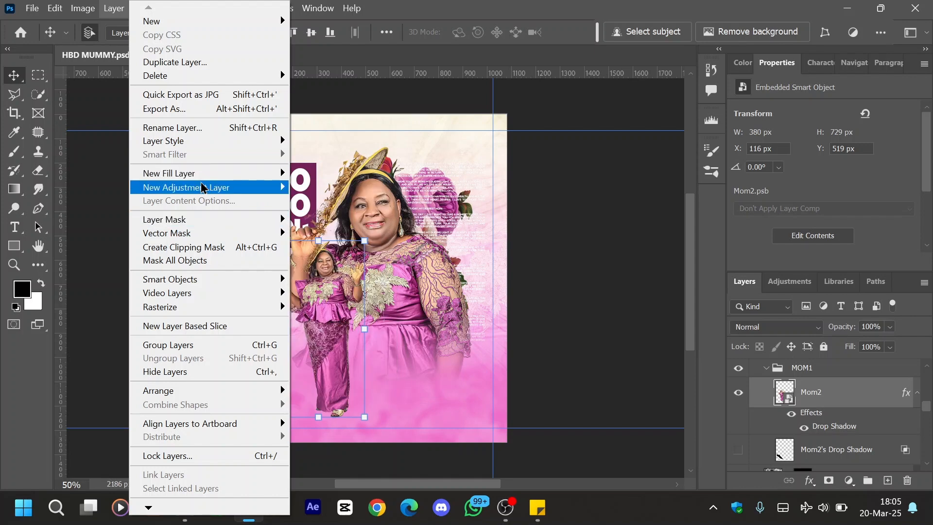
{"action": "mouse_move", "coordinate": [204, 187]}
{"action": "mouse_move", "coordinate": [224, 146]}
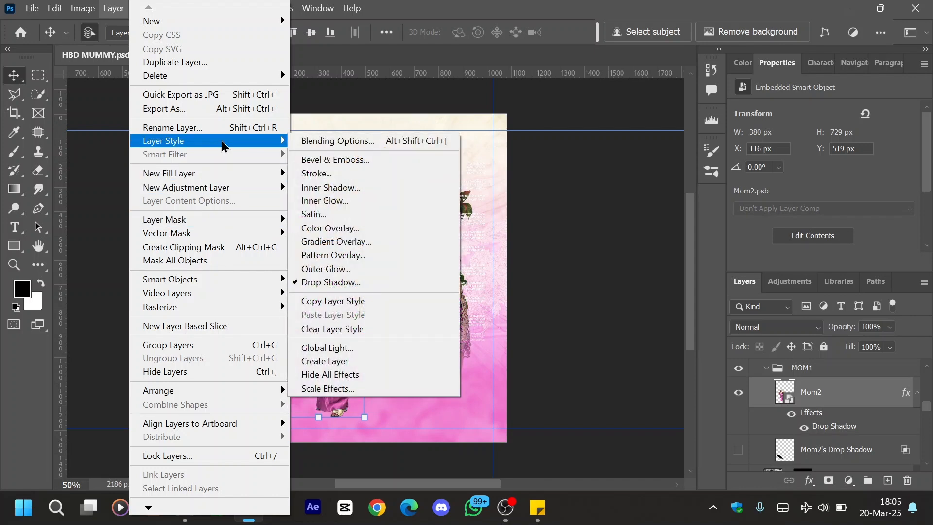
{"action": "left_click", "coordinate": [334, 364]}
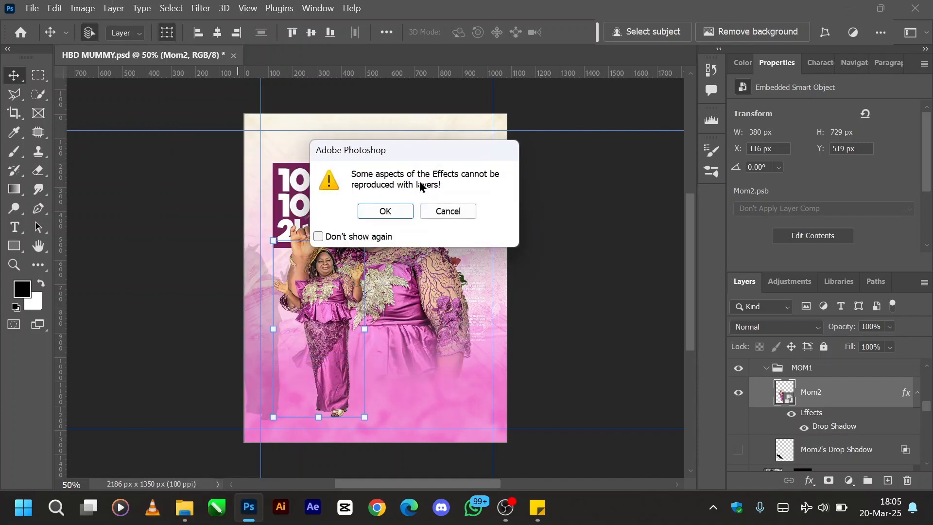
{"action": "left_click", "coordinate": [386, 211]}
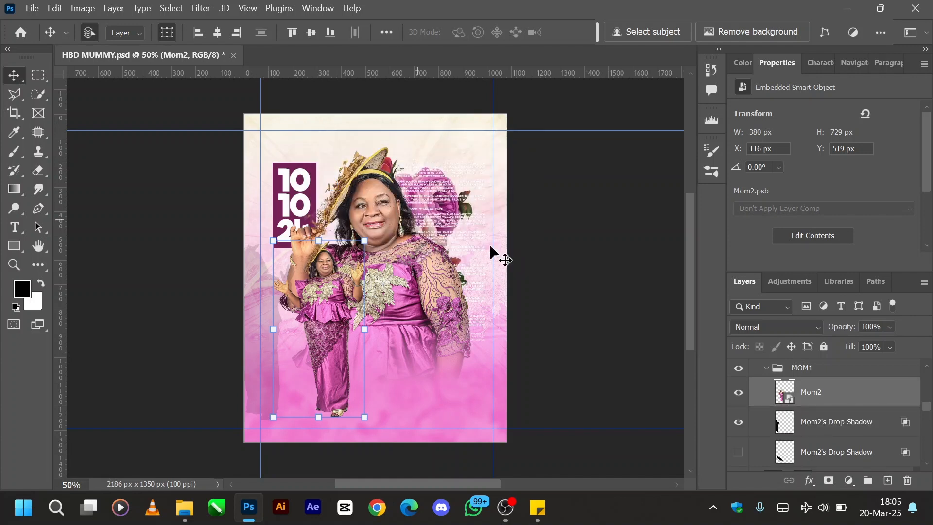
- Move the separated shadow independently onto the flyer's right half, then try a lower position and undo that last move
{"action": "left_click", "coordinate": [822, 420]}
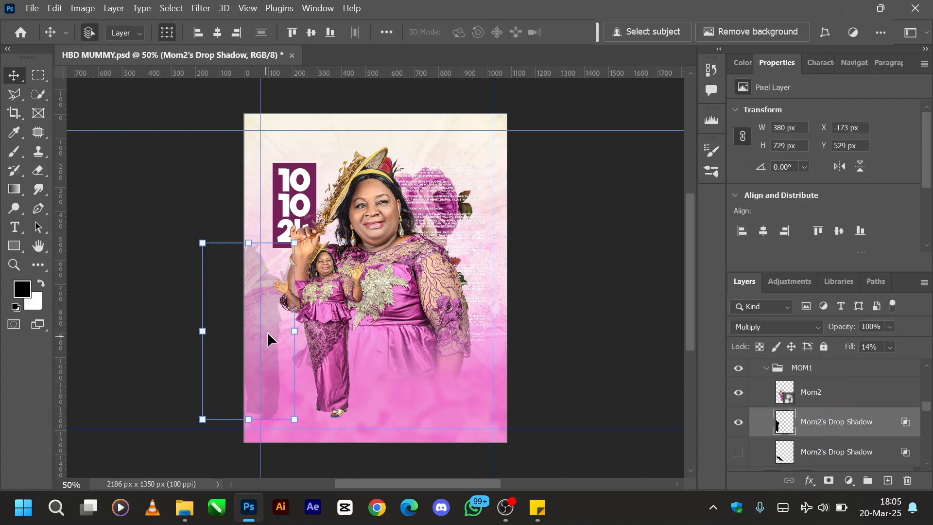
{"action": "left_click_drag", "start_coordinate": [270, 330], "coordinate": [430, 334]}
{"action": "key", "text": "shift+alt+n"}
{"action": "left_click", "coordinate": [335, 321]}
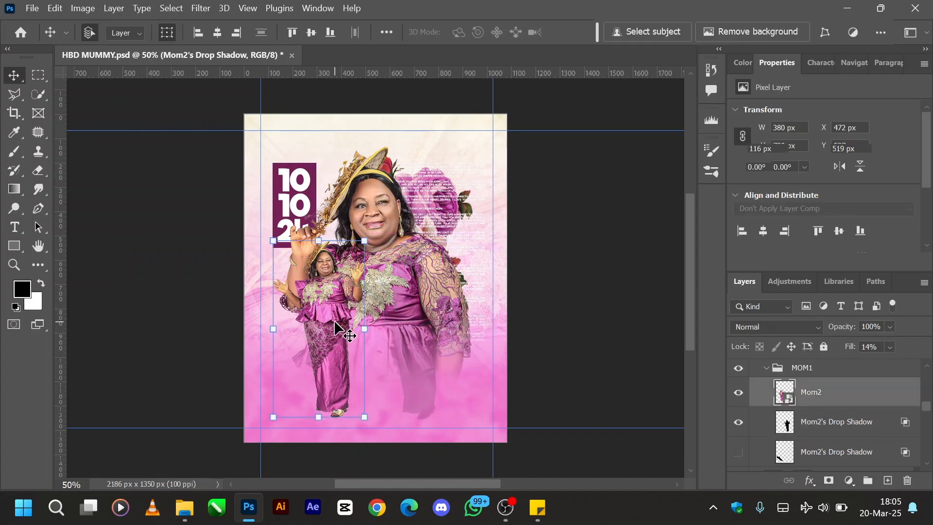
{"action": "left_click", "coordinate": [417, 347]}
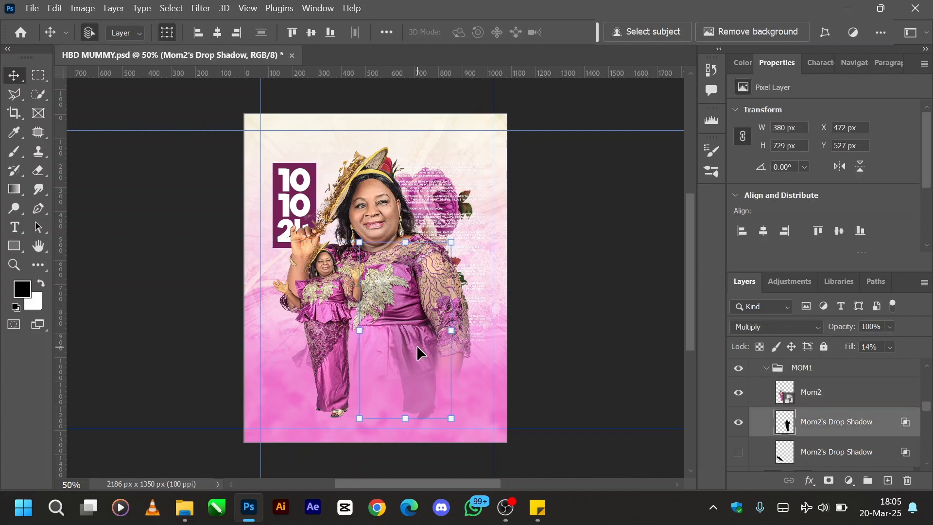
{"action": "left_click_drag", "start_coordinate": [416, 345], "coordinate": [402, 359]}
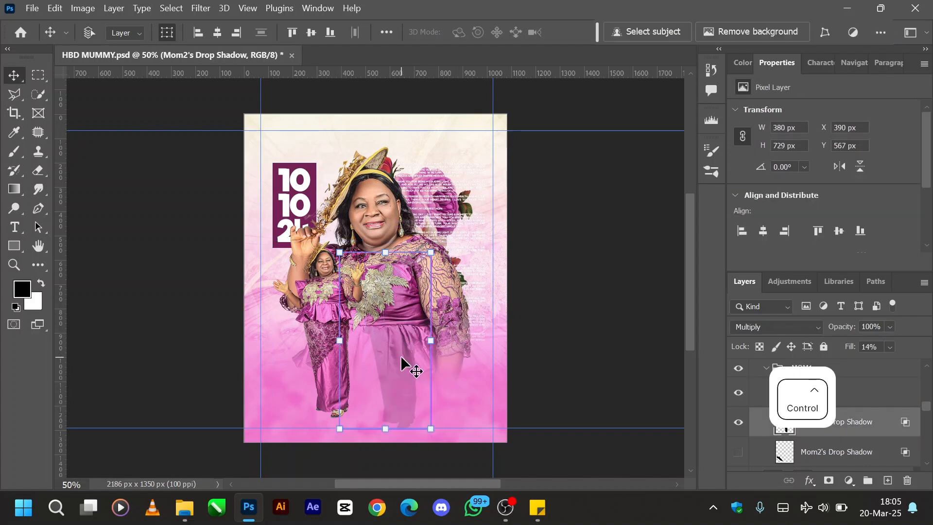
{"action": "key", "text": "ctrl+shift+z"}
{"action": "key", "text": "ctrl+shift+z"}
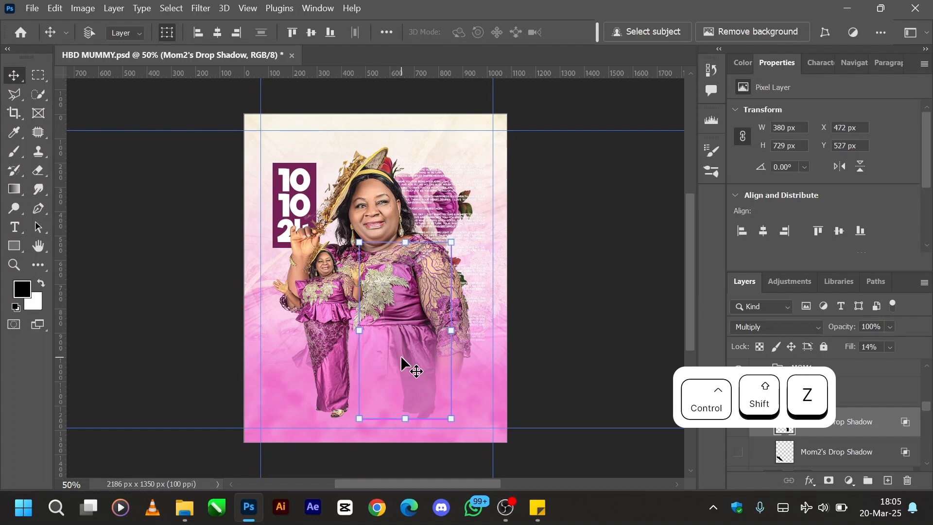
- Place the separated shadow just left of the small figure, at about X -56 px and Y 527 px
{"action": "left_click_drag", "start_coordinate": [412, 348], "coordinate": [297, 344]}
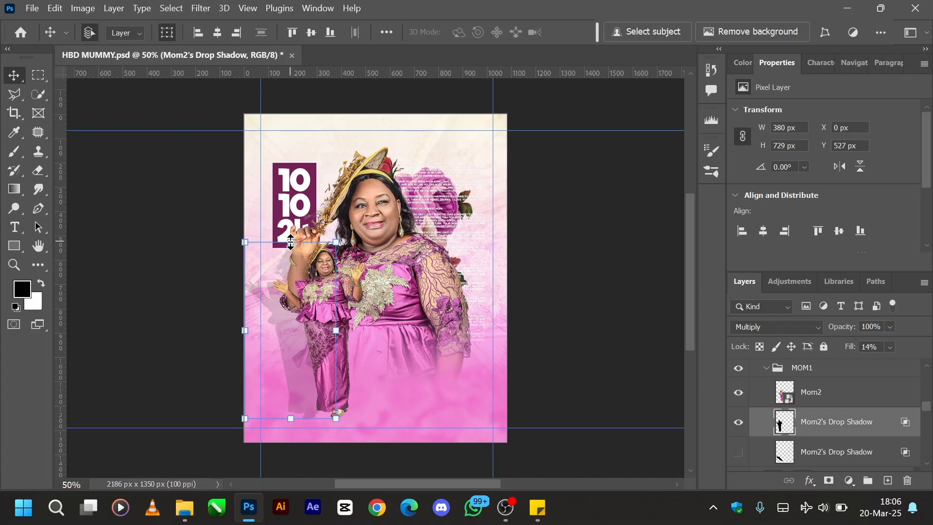
{"action": "left_click", "coordinate": [291, 242]}
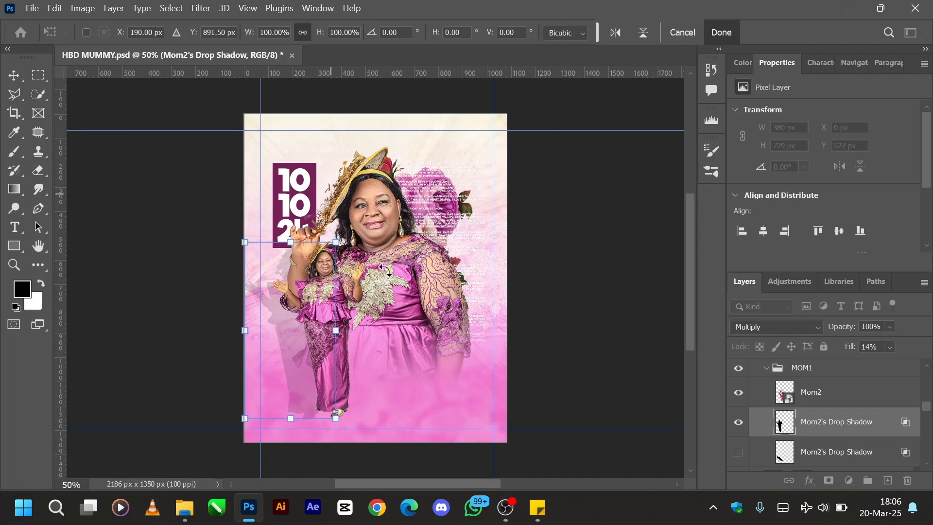
{"action": "left_click", "coordinate": [683, 33]}
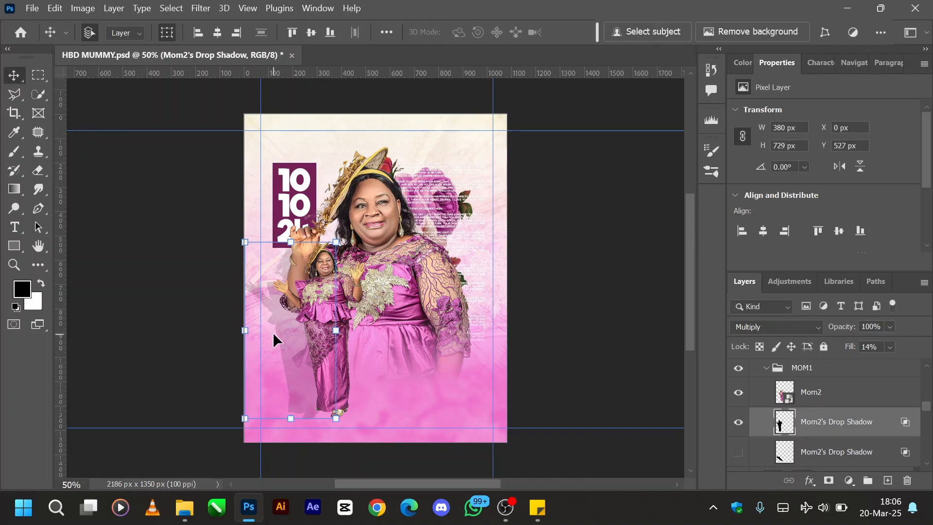
{"action": "mouse_move", "coordinate": [281, 329]}
{"action": "left_mouse_down"}
{"action": "mouse_move", "coordinate": [344, 333]}
{"action": "mouse_move", "coordinate": [268, 331]}
{"action": "left_mouse_up"}
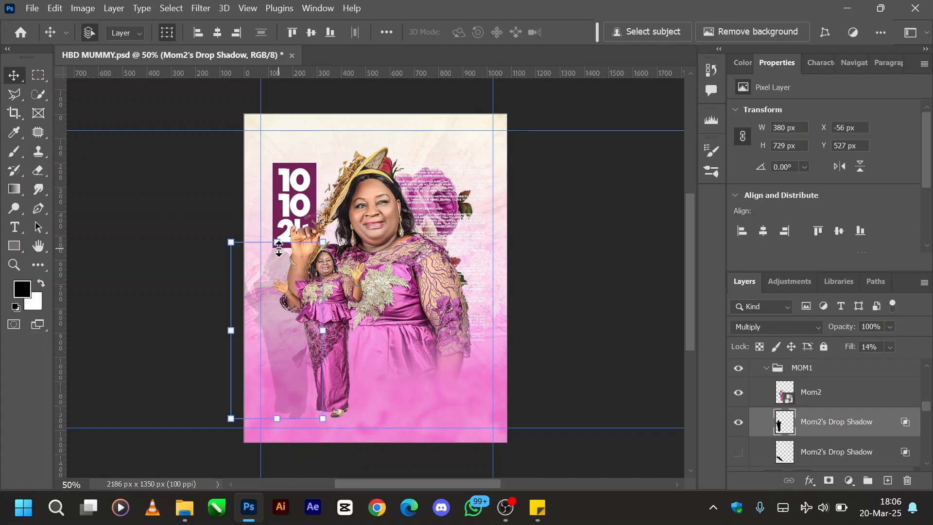
- Distort the shadow with its corner points, lowering its upper edge and bringing its base toward the figure's feet
{"action": "left_click", "coordinate": [279, 247]}
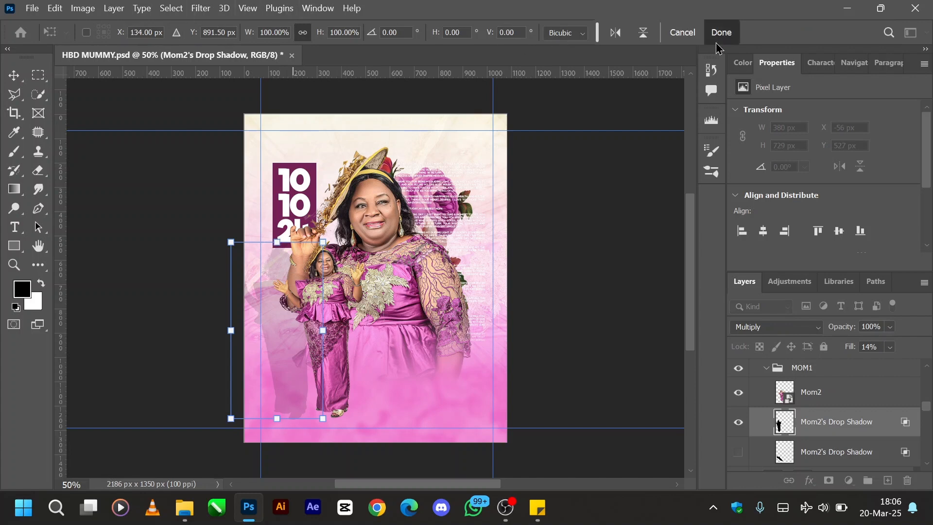
{"action": "right_click", "coordinate": [284, 306]}
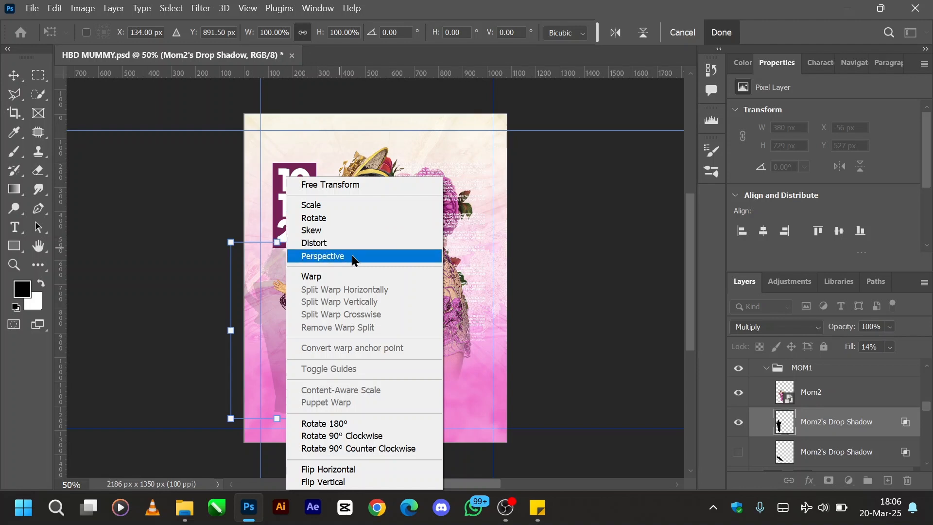
{"action": "left_click", "coordinate": [327, 244]}
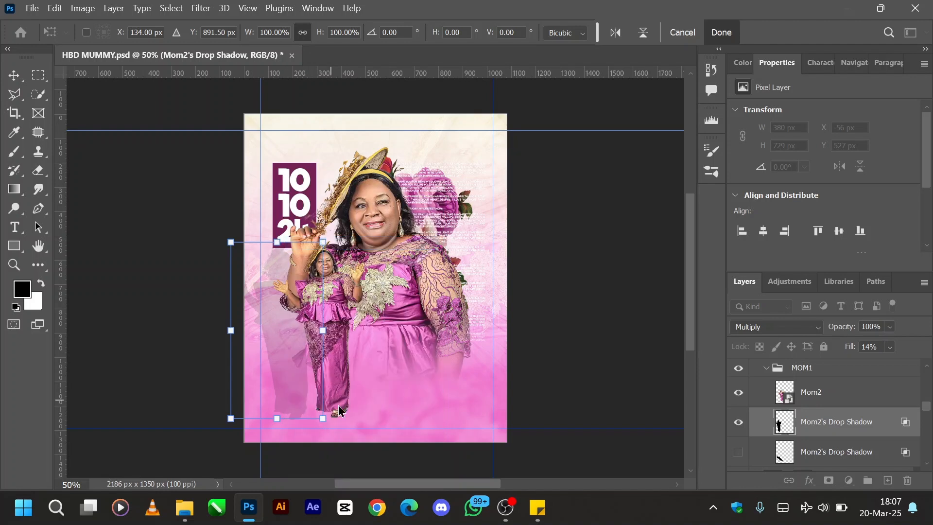
{"action": "left_click_drag", "start_coordinate": [323, 418], "coordinate": [363, 408]}
{"action": "left_click_drag", "start_coordinate": [229, 242], "coordinate": [238, 302]}
{"action": "left_click_drag", "start_coordinate": [324, 242], "coordinate": [296, 296]}
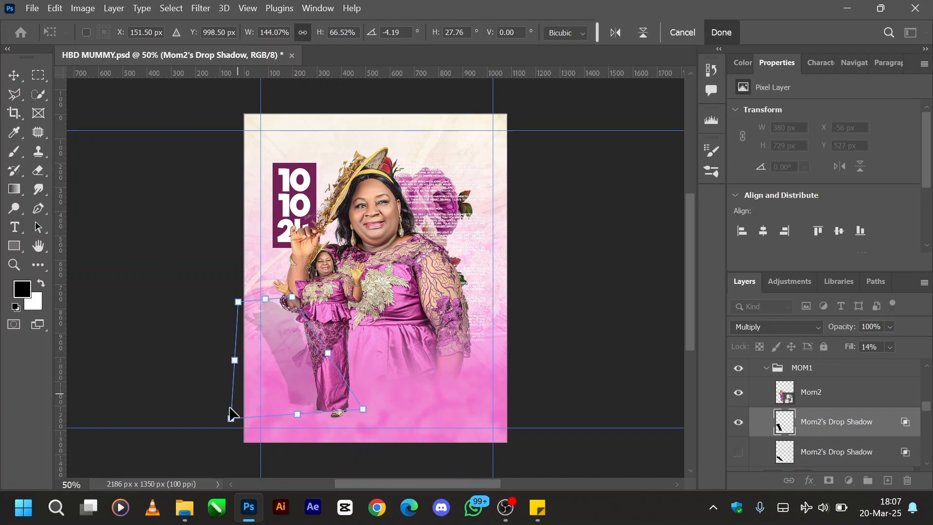
{"action": "left_click_drag", "start_coordinate": [231, 419], "coordinate": [257, 425]}
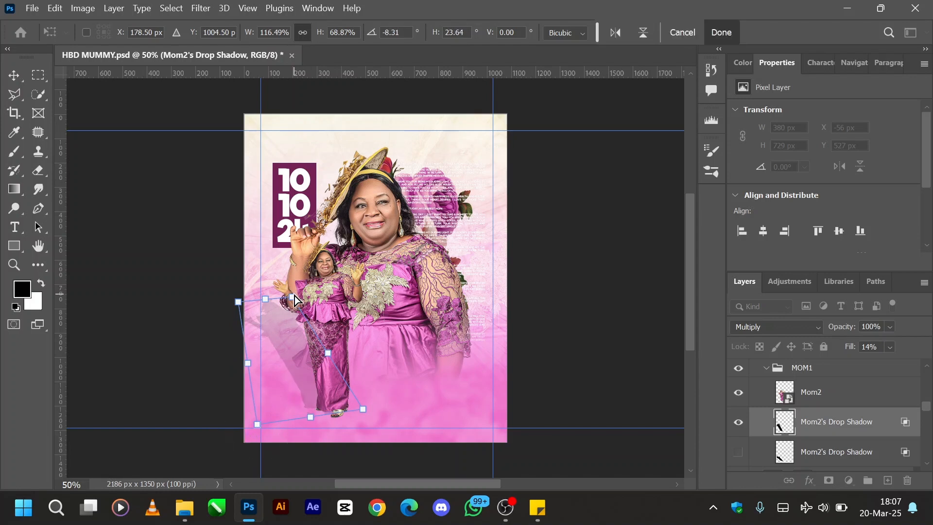
- Refine the distorted shadow's corners so it slants from the figure's feet at about 372 x 430 px, and apply the transform
{"action": "mouse_move", "coordinate": [295, 295]}
{"action": "left_mouse_down"}
{"action": "mouse_move", "coordinate": [301, 310]}
{"action": "mouse_move", "coordinate": [297, 297]}
{"action": "left_mouse_up"}
{"action": "left_click_drag", "start_coordinate": [236, 304], "coordinate": [245, 319]}
{"action": "left_click_drag", "start_coordinate": [363, 410], "coordinate": [379, 413]}
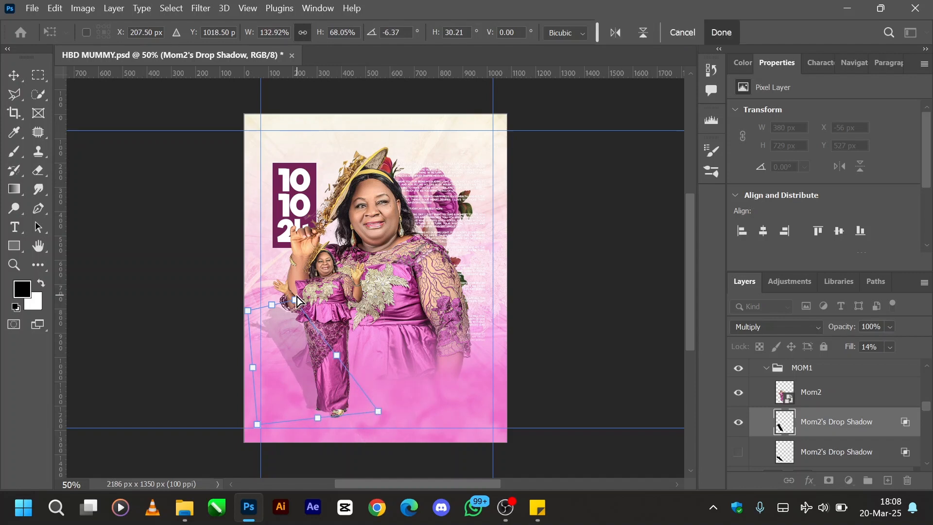
{"action": "mouse_move", "coordinate": [297, 298]}
{"action": "left_mouse_down"}
{"action": "mouse_move", "coordinate": [295, 307]}
{"action": "mouse_move", "coordinate": [249, 315]}
{"action": "mouse_move", "coordinate": [259, 325]}
{"action": "mouse_move", "coordinate": [298, 315]}
{"action": "left_mouse_up"}
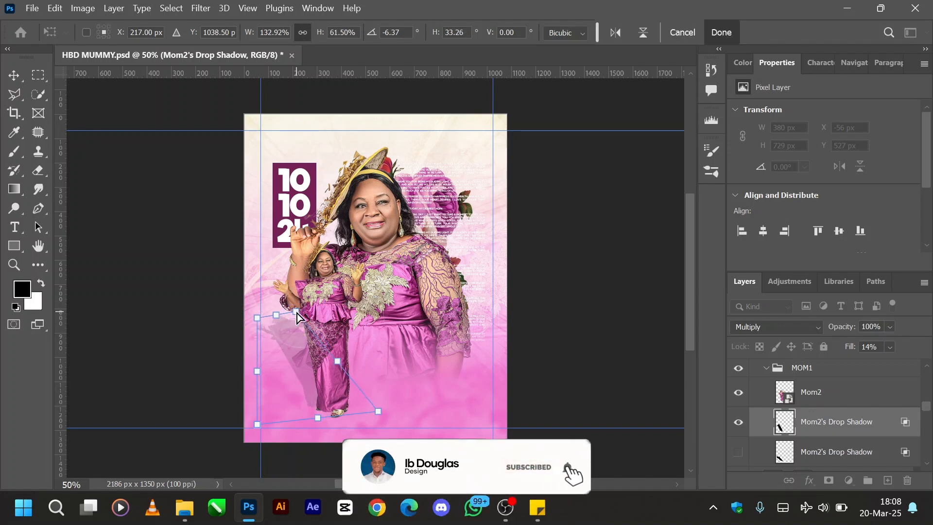
{"action": "left_click_drag", "start_coordinate": [377, 408], "coordinate": [380, 411]}
{"action": "left_click_drag", "start_coordinate": [259, 322], "coordinate": [302, 311]}
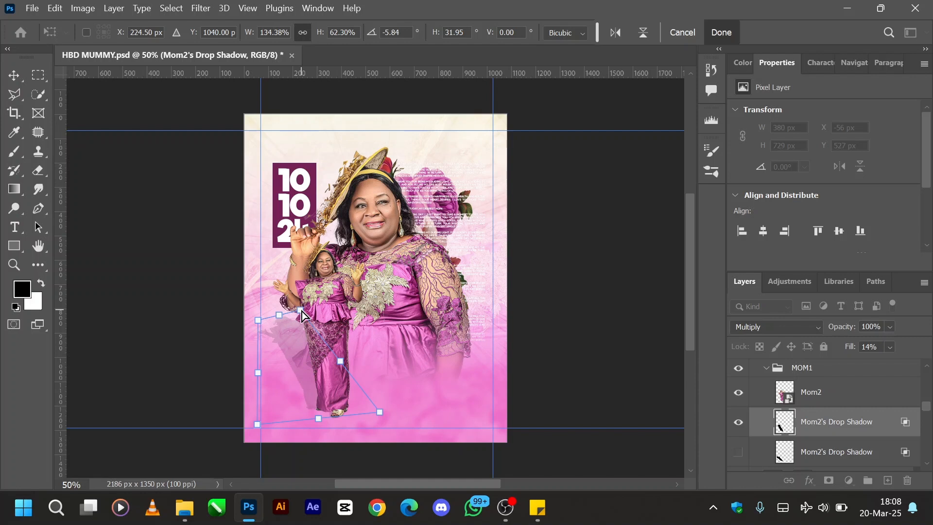
{"action": "key", "text": "Return"}
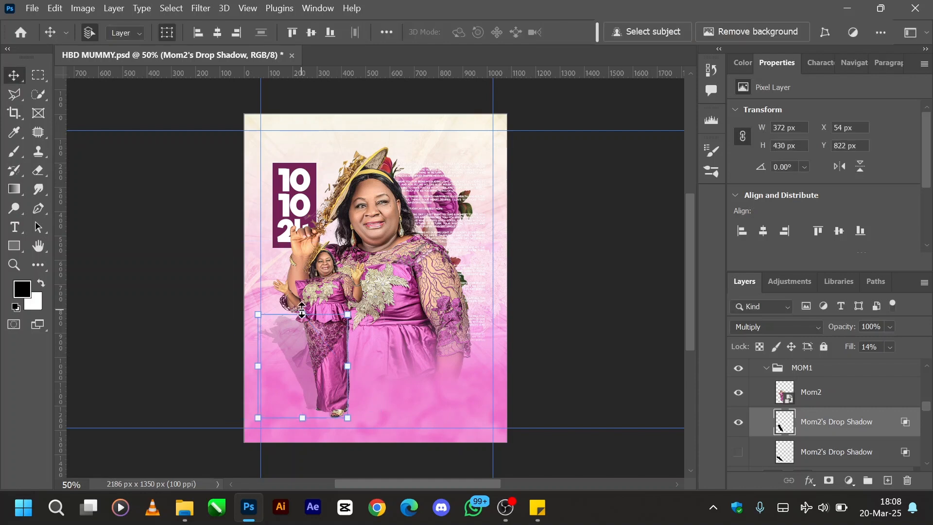
- Delete the newly made shadow layer and show the original Mom2's Drop Shadow, then try it at 100% opacity and undo that change
{"action": "left_click", "coordinate": [744, 421]}
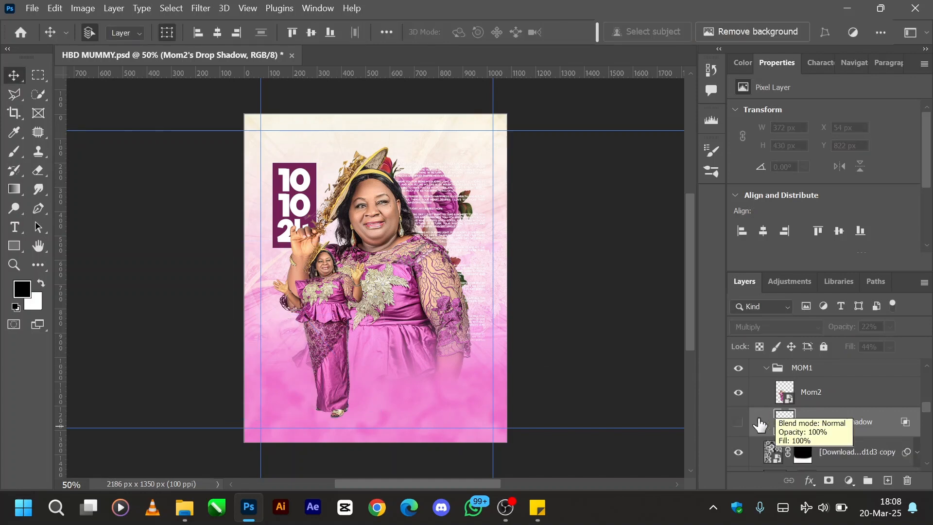
{"action": "left_click", "coordinate": [739, 422]}
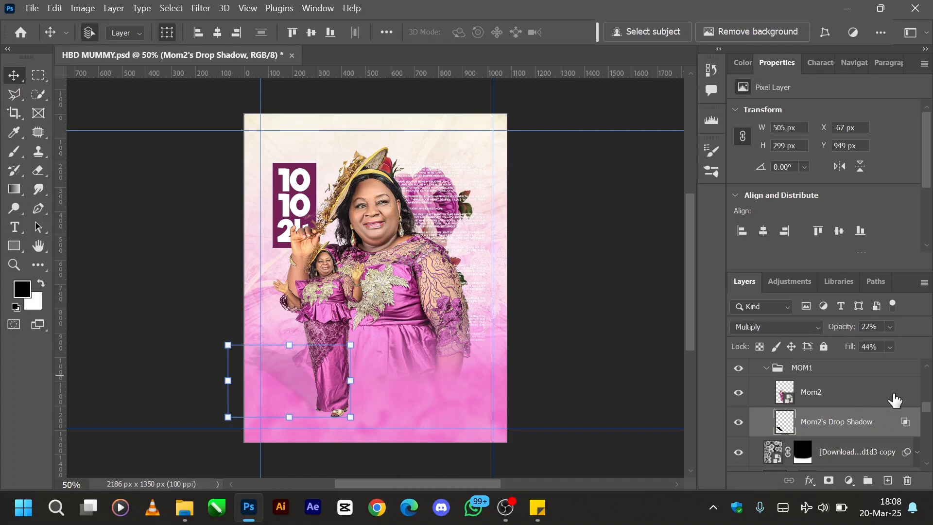
{"action": "left_click_drag", "start_coordinate": [851, 329], "coordinate": [919, 327]}
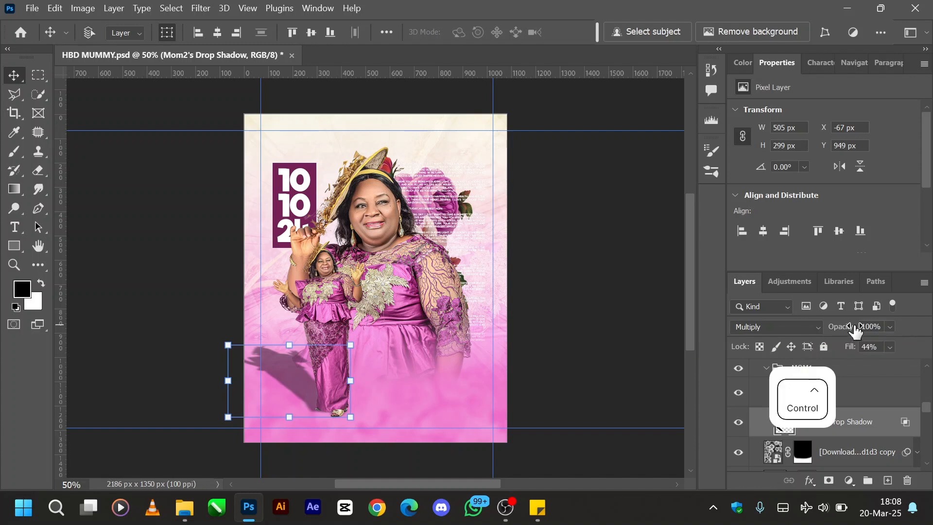
{"action": "key", "text": "ctrl+z"}
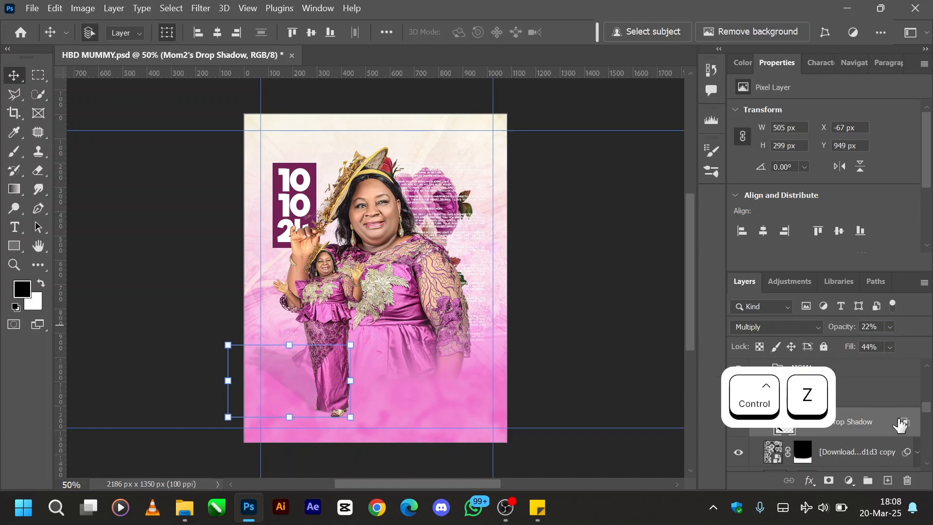
- Collapse the MOM1 group and show the Mummy text layer above it
{"action": "scroll", "coordinate": [848, 430], "scroll_direction": "up", "scroll_amount": 1}
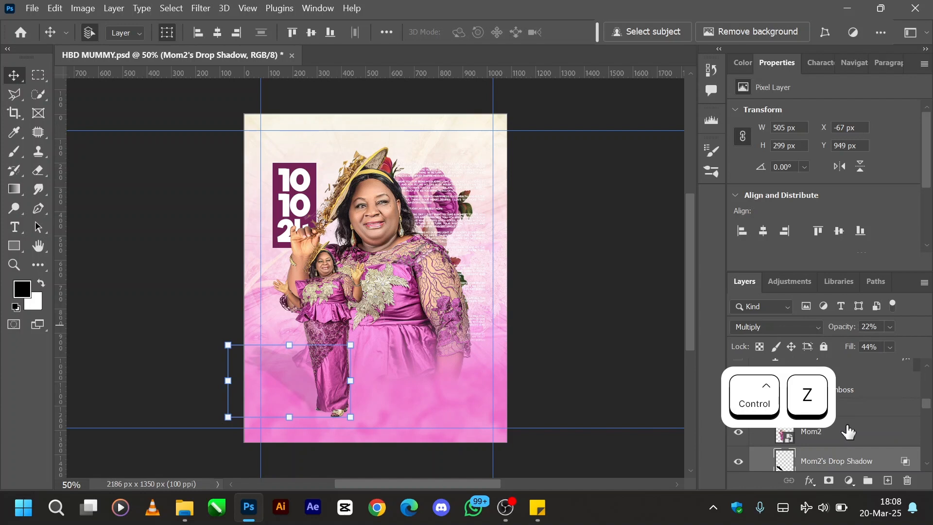
{"action": "scroll", "coordinate": [848, 430], "scroll_direction": "up", "scroll_amount": 2}
{"action": "left_click", "coordinate": [768, 447]}
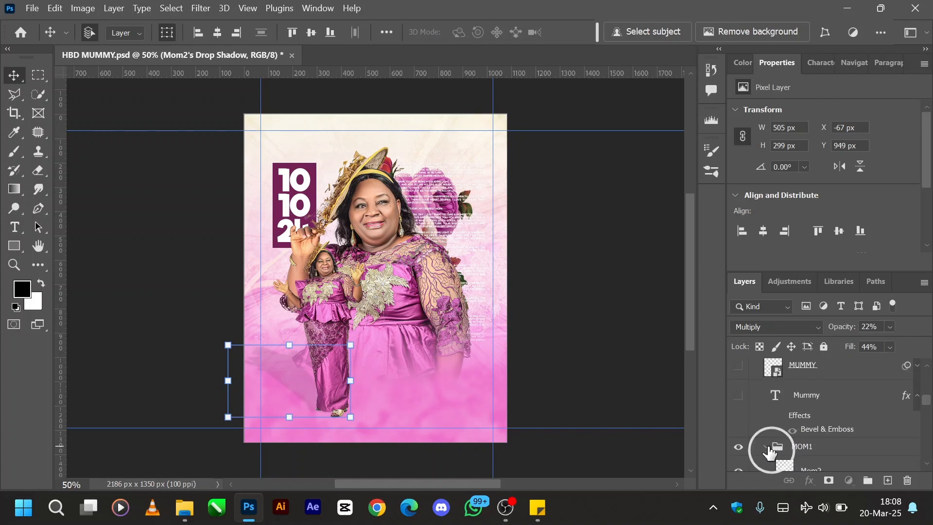
{"action": "scroll", "coordinate": [820, 427], "scroll_direction": "up", "scroll_amount": 1}
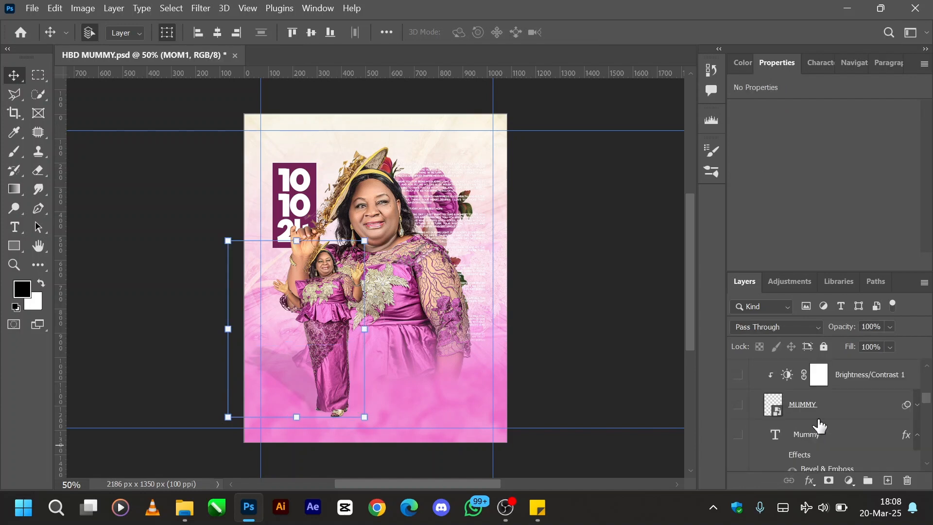
{"action": "left_click", "coordinate": [739, 435]}
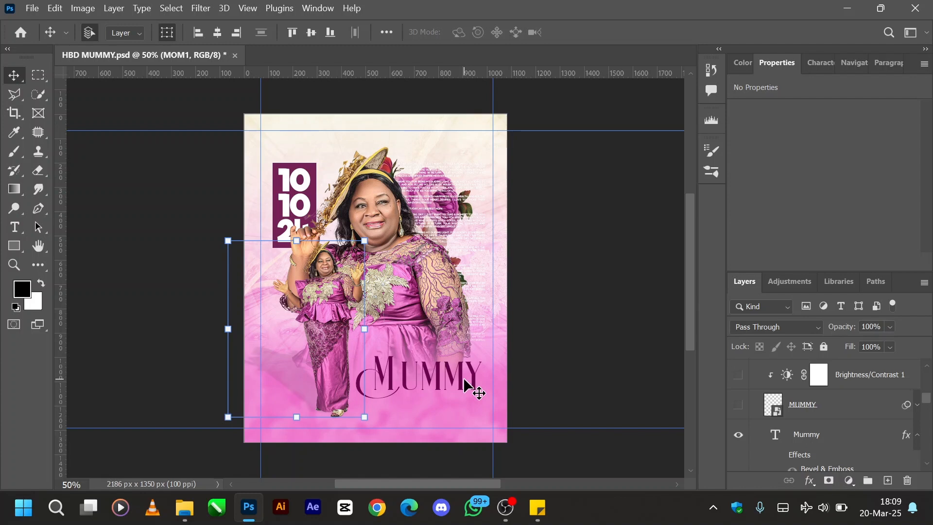
- Hide the Mummy text layer and show the MUMMY smart object in its place
{"action": "left_click", "coordinate": [794, 445]}
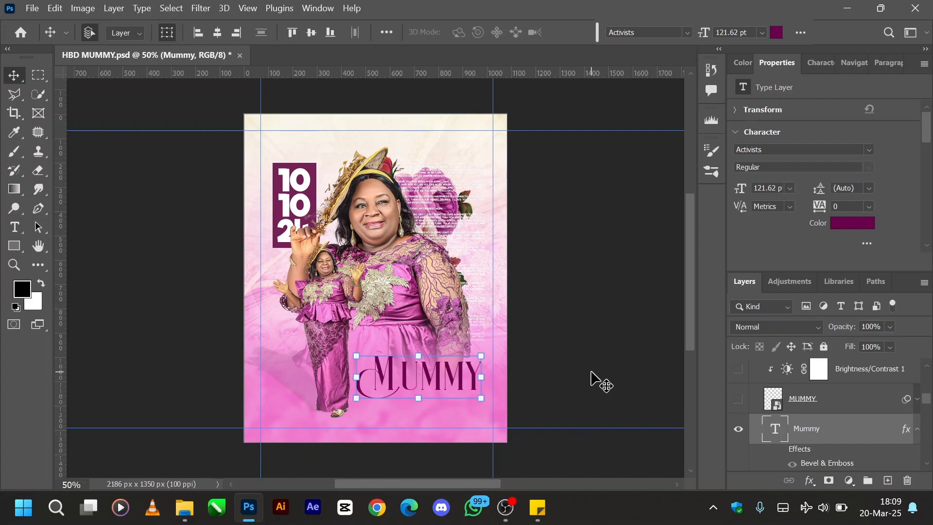
{"action": "left_click", "coordinate": [741, 432]}
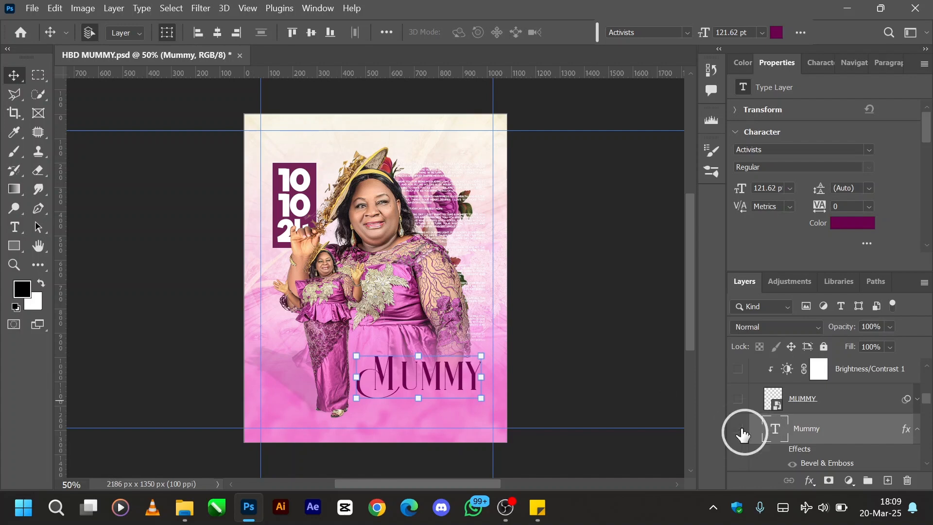
{"action": "left_click", "coordinate": [739, 400]}
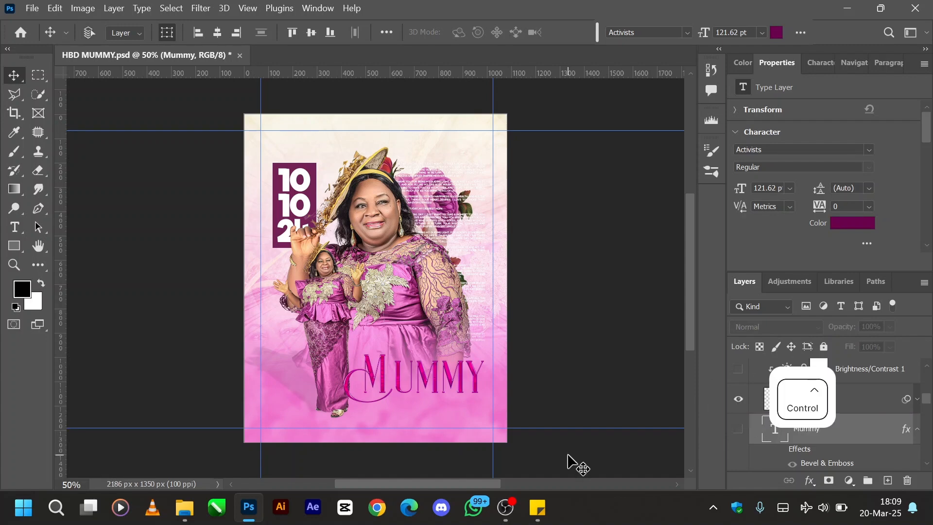
- Select the MUMMY smart object layer and expand its list of smart filters
{"action": "key", "text": "ctrl+plus"}
{"action": "scroll", "coordinate": [478, 418], "scroll_direction": "down", "scroll_amount": 1}
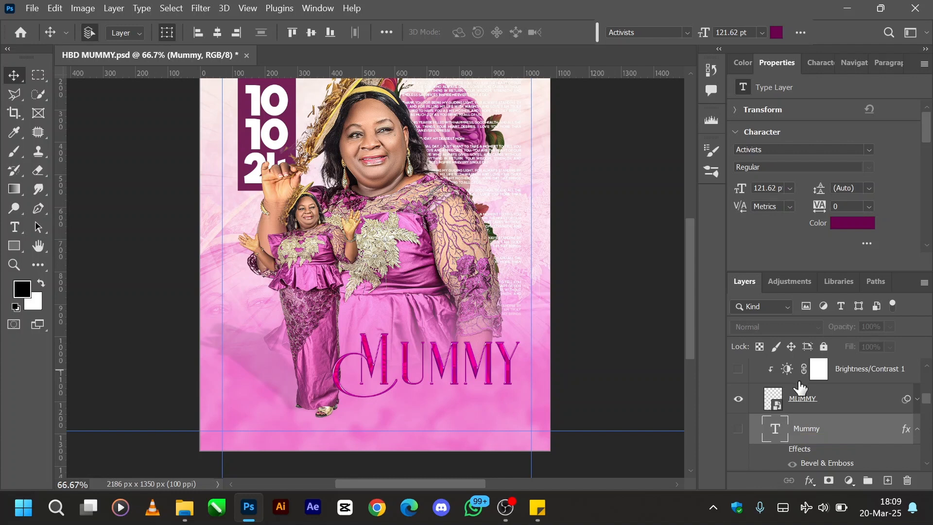
{"action": "left_click", "coordinate": [790, 398]}
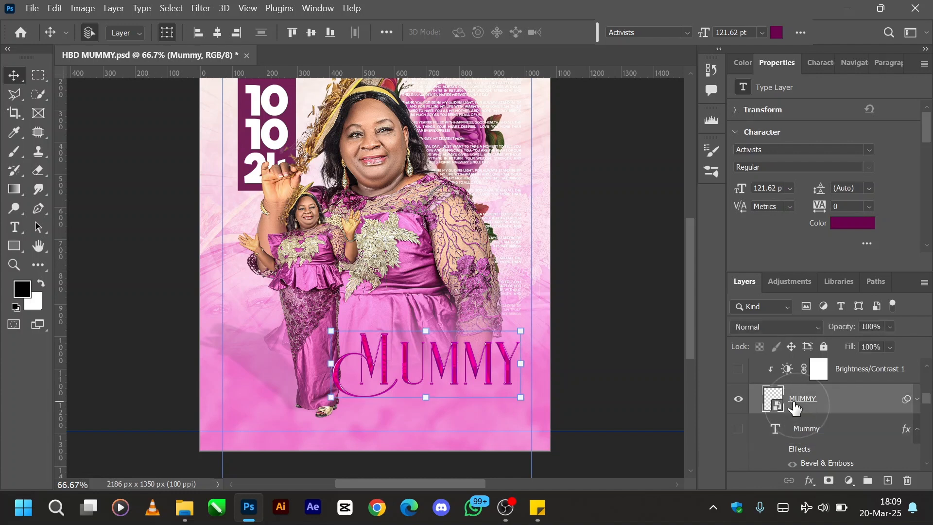
{"action": "left_click", "coordinate": [917, 399]}
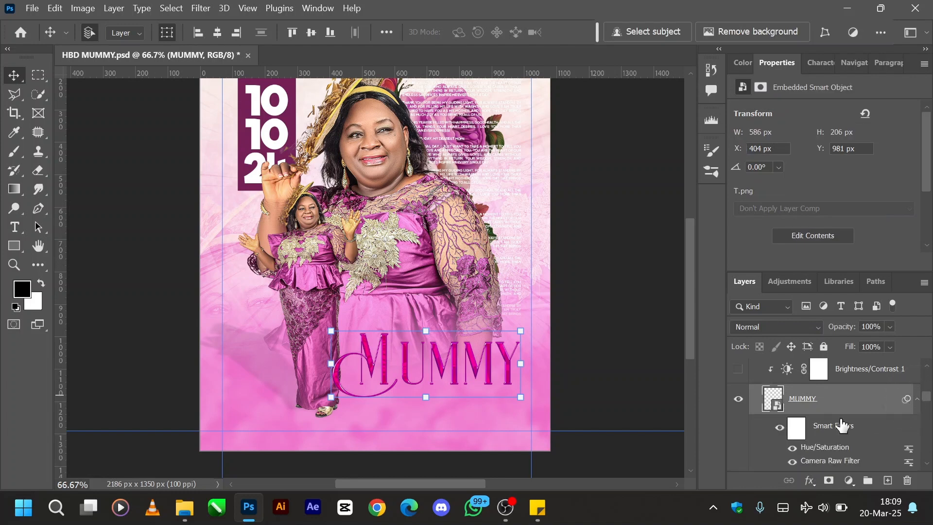
- Hide all smart filters on the MUMMY smart object and examine the unfiltered lettering up close
{"action": "left_click", "coordinate": [795, 455]}
{"action": "left_click", "coordinate": [780, 428]}
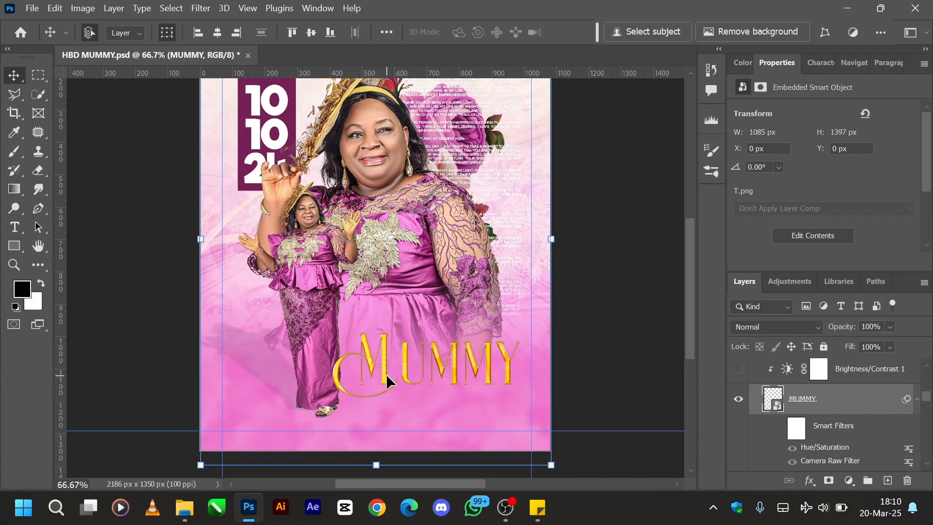
{"action": "key", "text": "ctrl+equal"}
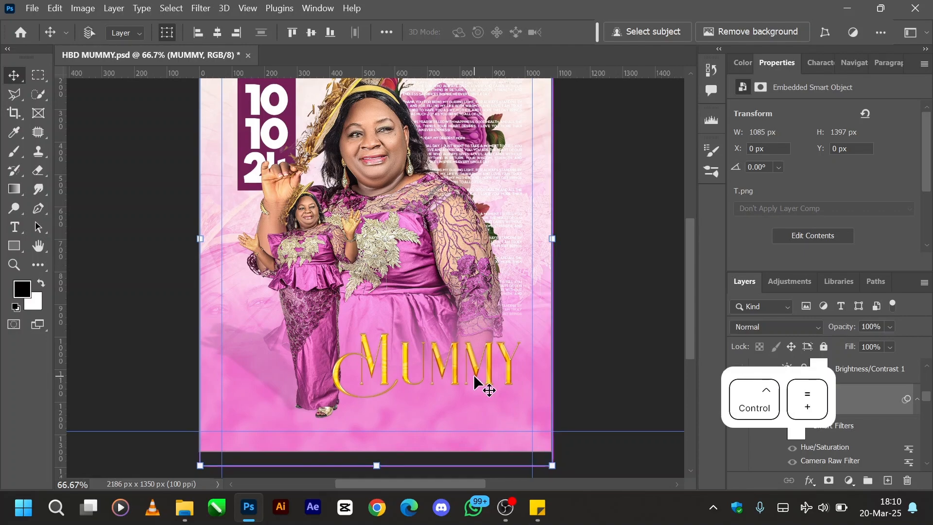
{"action": "key", "text": "ctrl+minus"}
{"action": "key", "text": "ctrl+minus"}
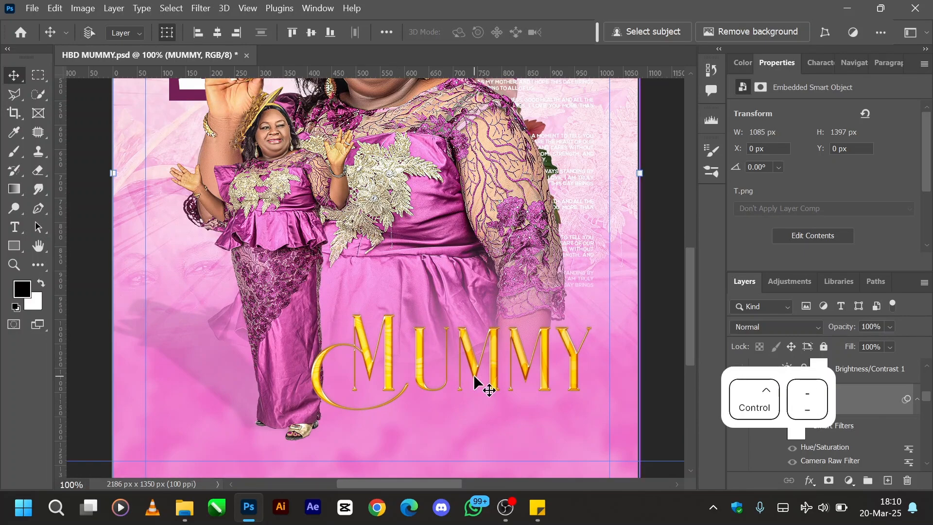
{"action": "key", "text": "ctrl+equal"}
{"action": "key", "text": "ctrl+equal"}
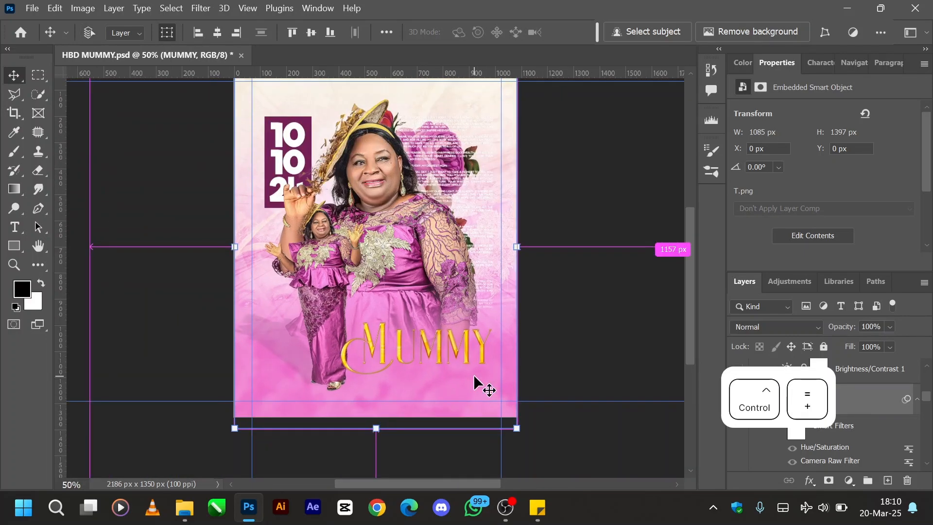
{"action": "scroll", "coordinate": [663, 427], "scroll_direction": "down", "scroll_amount": 2}
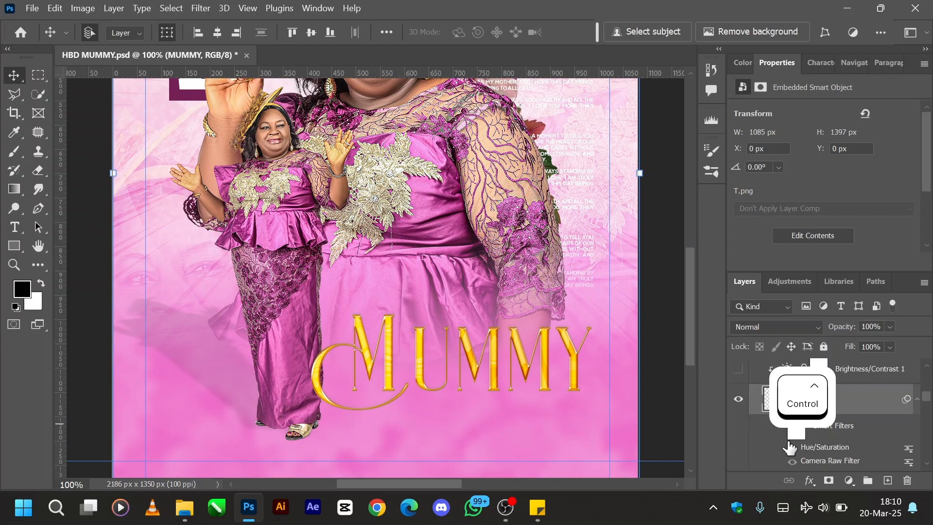
- Show the MUMMY smart filters again and toggle the Camera Raw Filter off and on to compare its effect
{"action": "left_click", "coordinate": [780, 428]}
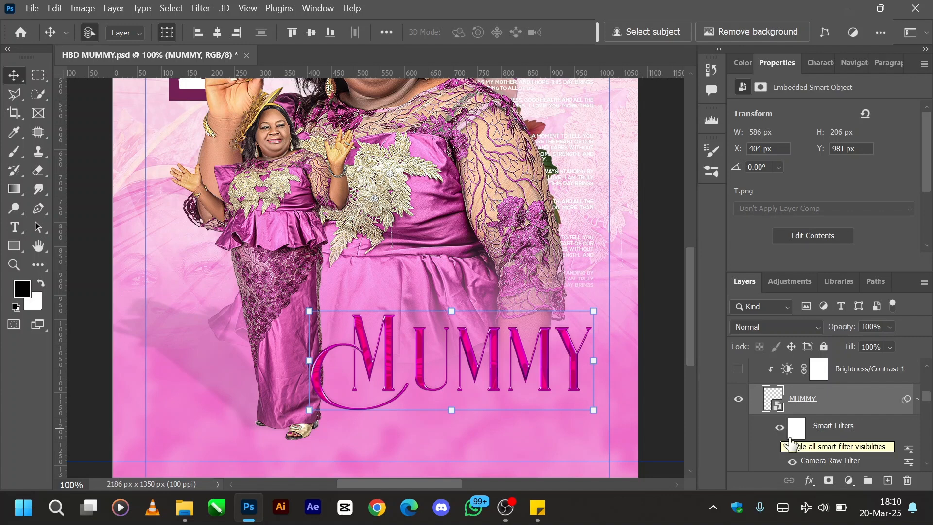
{"action": "left_click", "coordinate": [792, 463]}
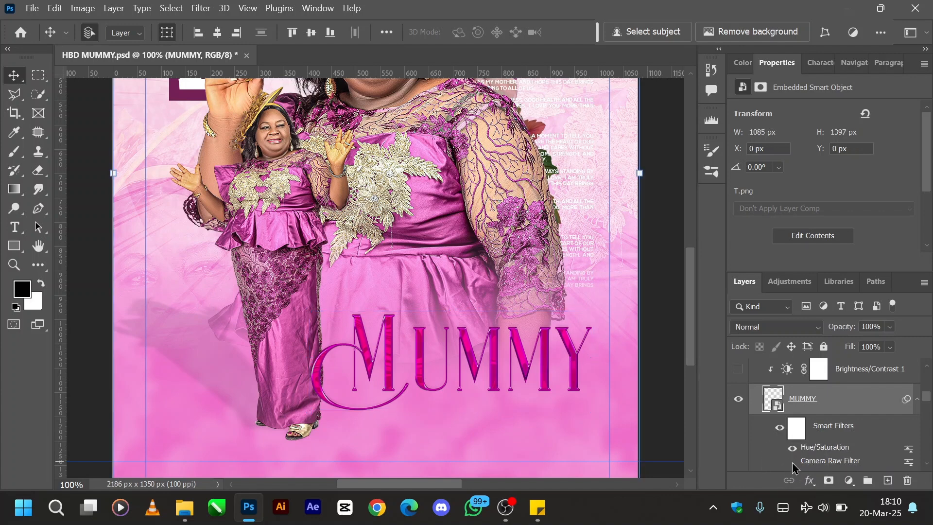
{"action": "left_click", "coordinate": [792, 463]}
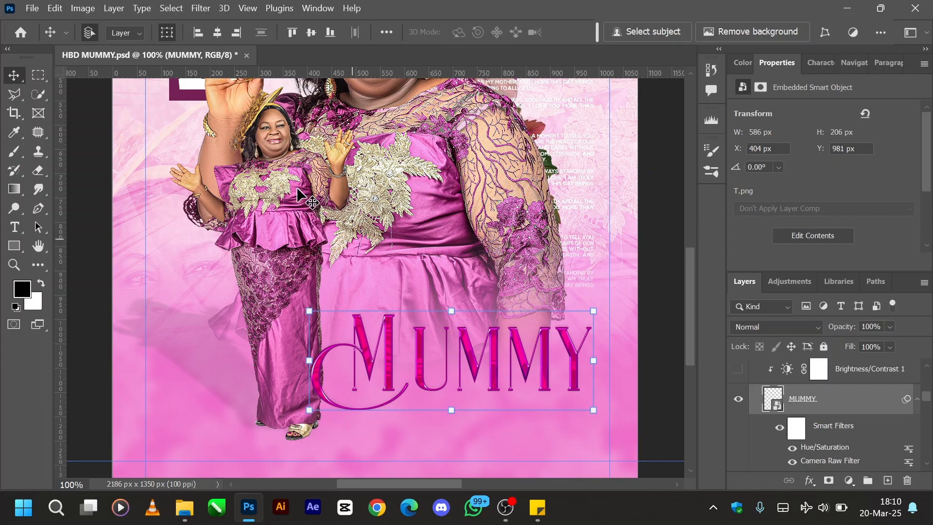
{"action": "scroll", "coordinate": [266, 213], "scroll_direction": "up", "scroll_amount": 3}
{"action": "scroll", "coordinate": [267, 214], "scroll_direction": "down", "scroll_amount": 3}
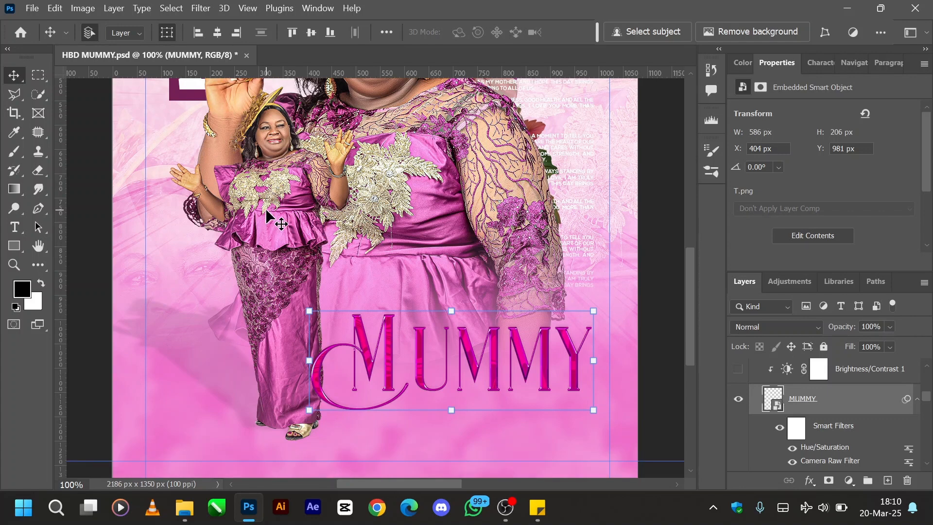
{"action": "key", "text": "ctrl+minus"}
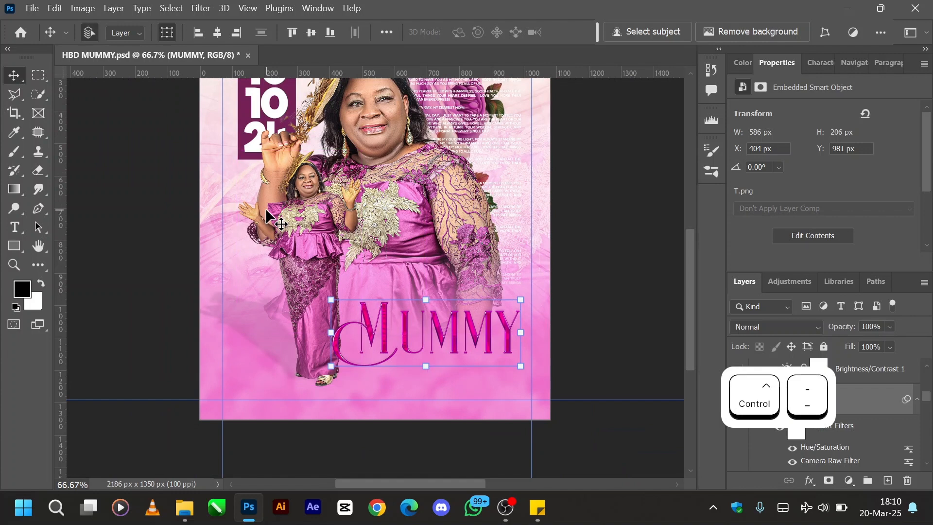
{"action": "scroll", "coordinate": [356, 225], "scroll_direction": "up", "scroll_amount": 2}
{"action": "scroll", "coordinate": [355, 225], "scroll_direction": "up", "scroll_amount": 1}
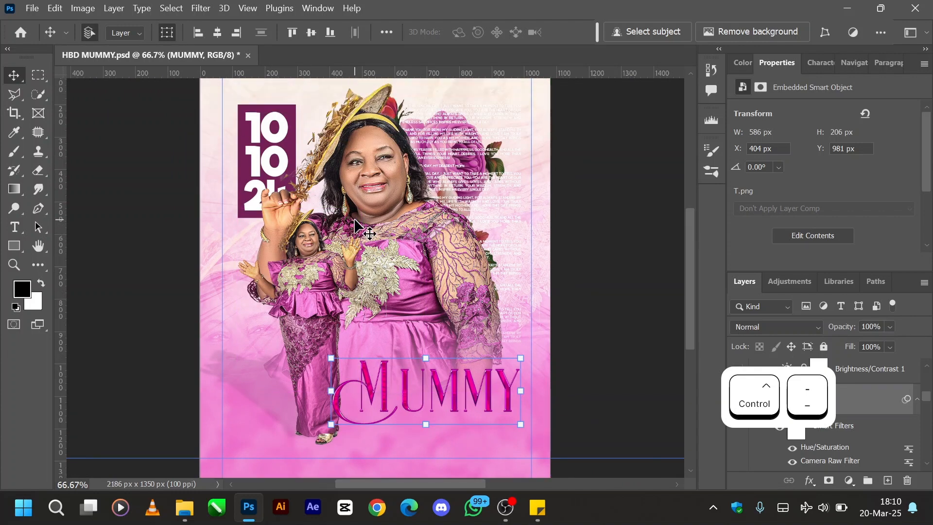
{"action": "scroll", "coordinate": [356, 224], "scroll_direction": "down", "scroll_amount": 2}
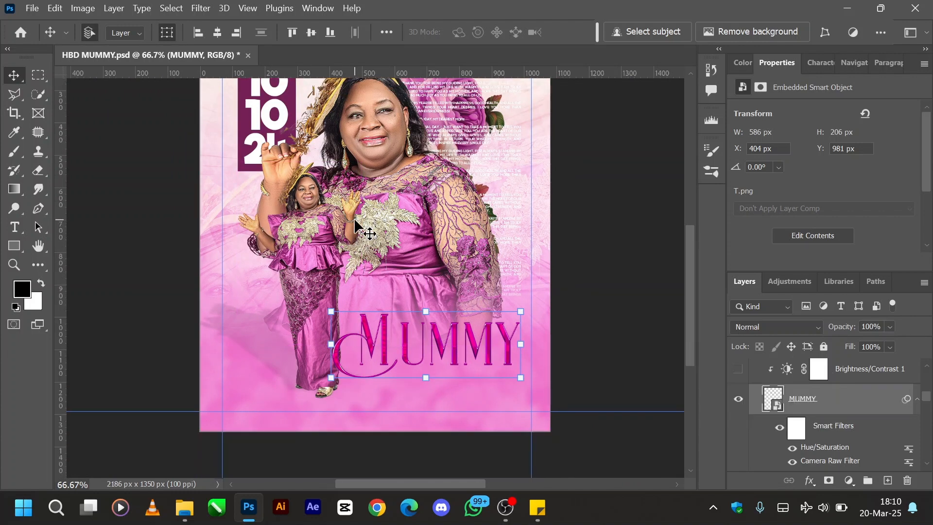
{"action": "scroll", "coordinate": [355, 224], "scroll_direction": "up", "scroll_amount": 2}
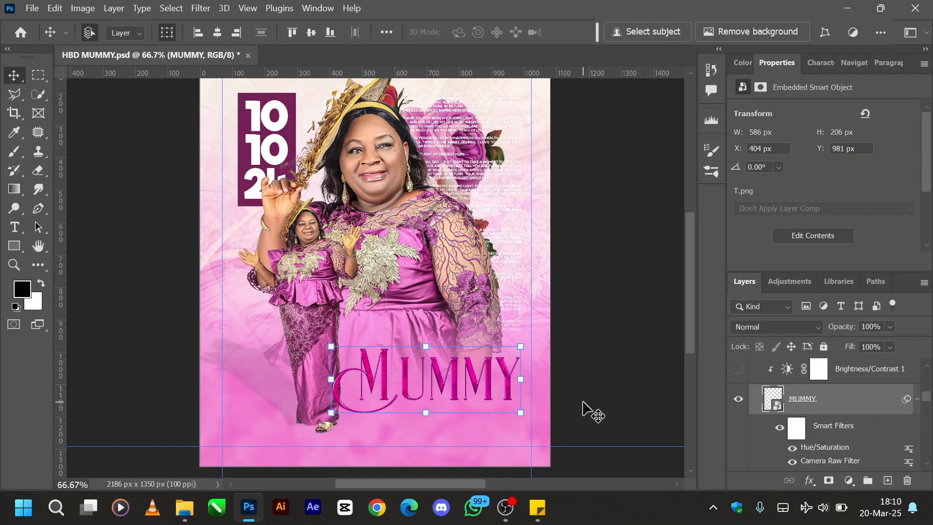
- Show the Brightness/Contrast 1 layer clipped to MUMMY and select it to view its settings
{"action": "scroll", "coordinate": [773, 391], "scroll_direction": "up", "scroll_amount": 3}
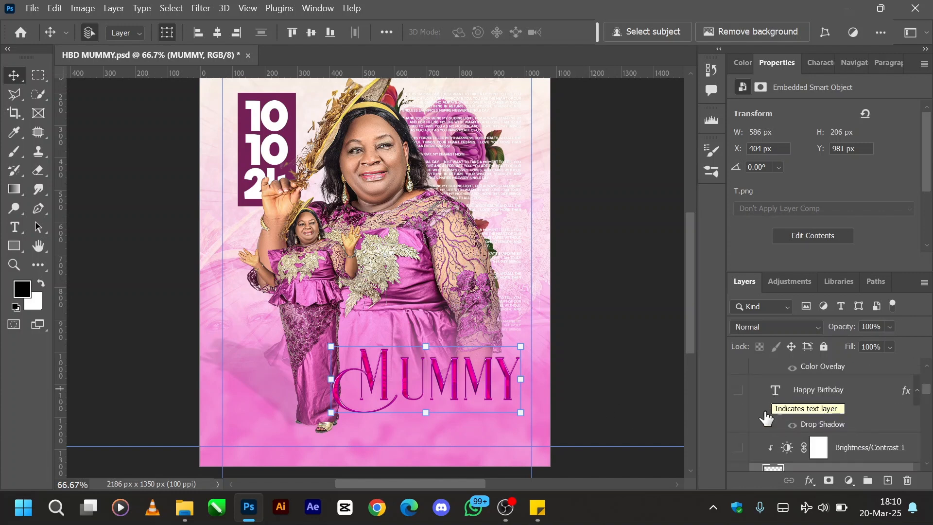
{"action": "scroll", "coordinate": [767, 411], "scroll_direction": "down", "scroll_amount": 2}
{"action": "left_click", "coordinate": [739, 409]}
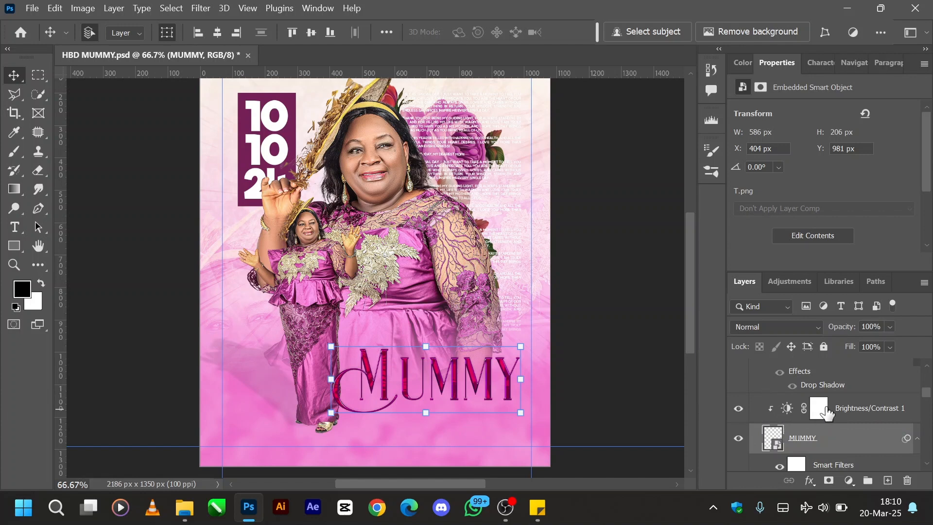
{"action": "left_click", "coordinate": [847, 415]}
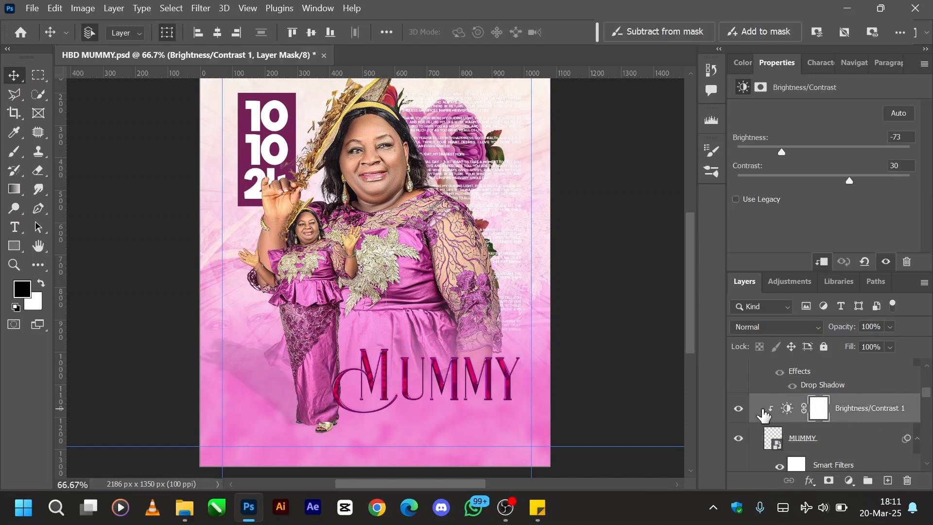
- Add a new Brightness/Contrast adjustment layer above Brightness/Contrast 1 and set its brightness to 8
{"action": "left_click", "coordinate": [778, 283]}
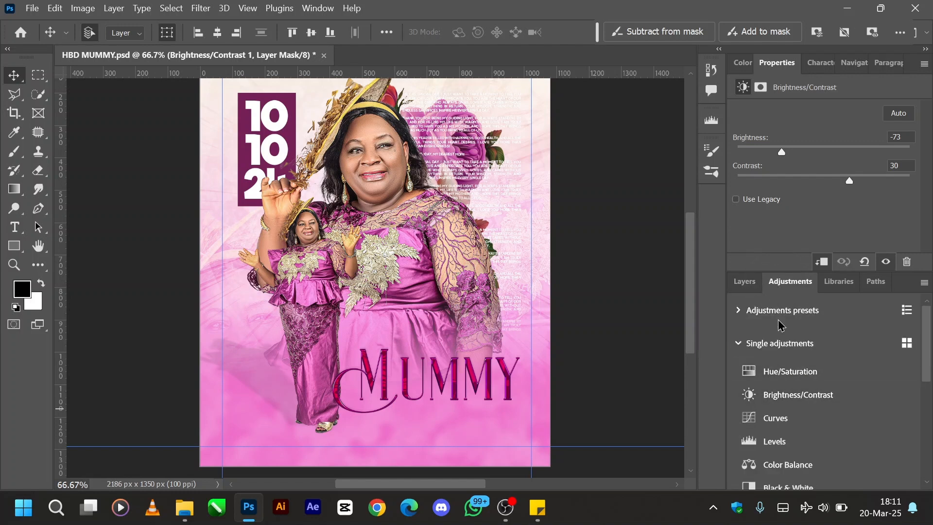
{"action": "left_click", "coordinate": [793, 407]}
{"action": "left_click", "coordinate": [745, 282]}
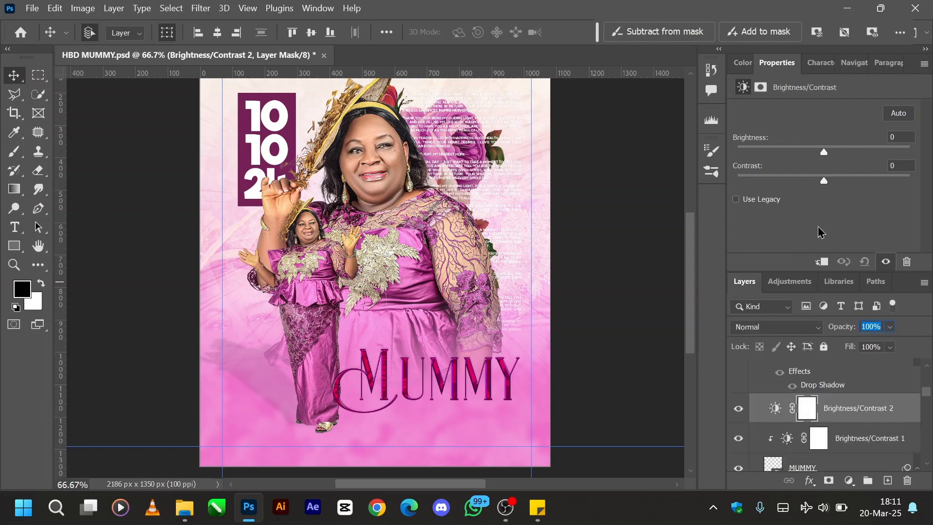
{"action": "mouse_move", "coordinate": [824, 151]}
{"action": "left_mouse_down"}
{"action": "mouse_move", "coordinate": [864, 152]}
{"action": "mouse_move", "coordinate": [783, 155]}
{"action": "mouse_move", "coordinate": [830, 154]}
{"action": "left_mouse_up"}
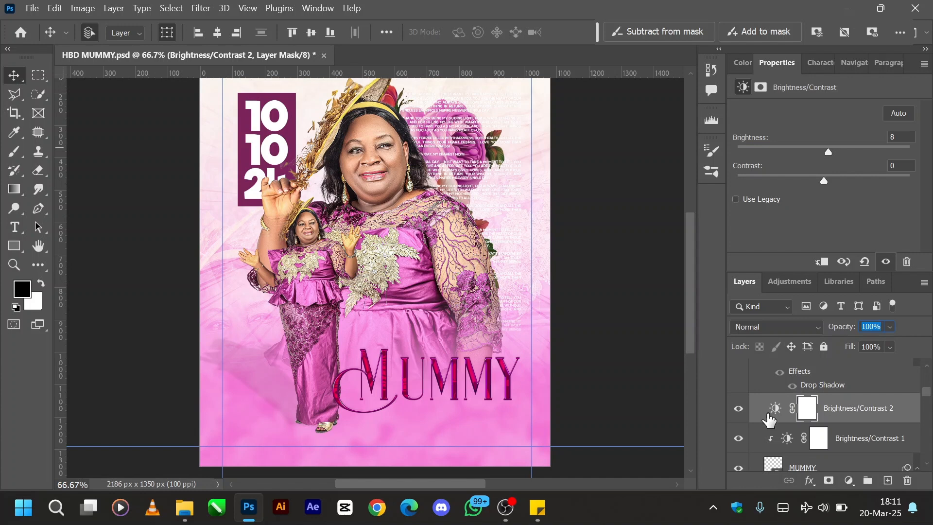
- Hide Brightness/Contrast 1 and set the new adjustment layer to brightness -53 and contrast 38
{"action": "scroll", "coordinate": [772, 420], "scroll_direction": "down", "scroll_amount": 2}
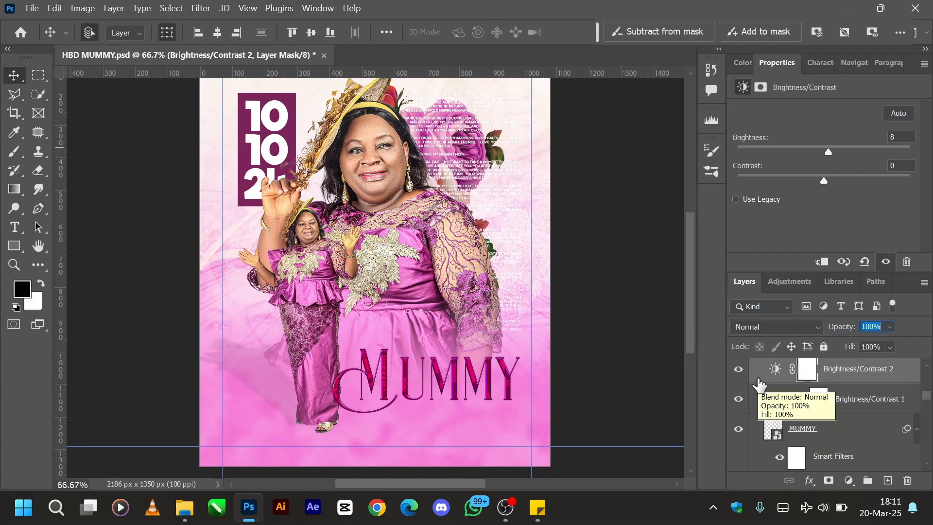
{"action": "left_click", "coordinate": [737, 400]}
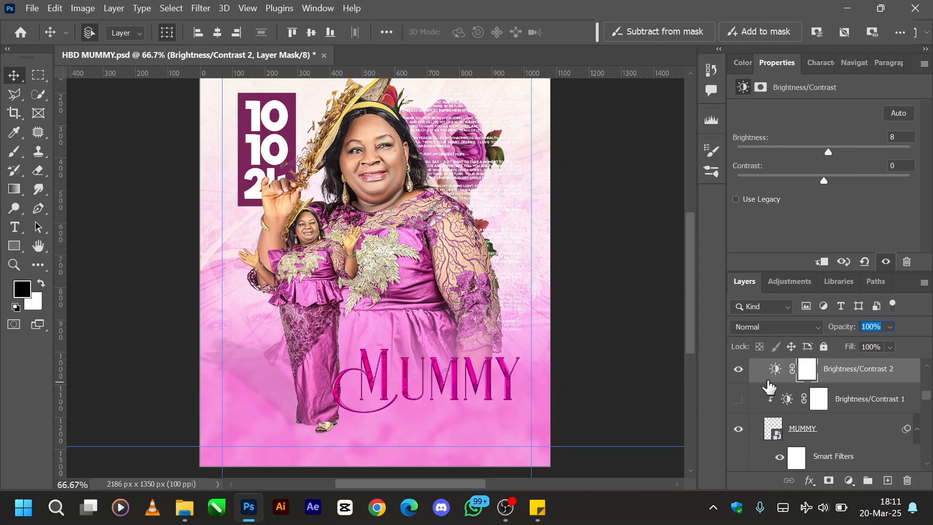
{"action": "left_click_drag", "start_coordinate": [828, 154], "coordinate": [793, 150]}
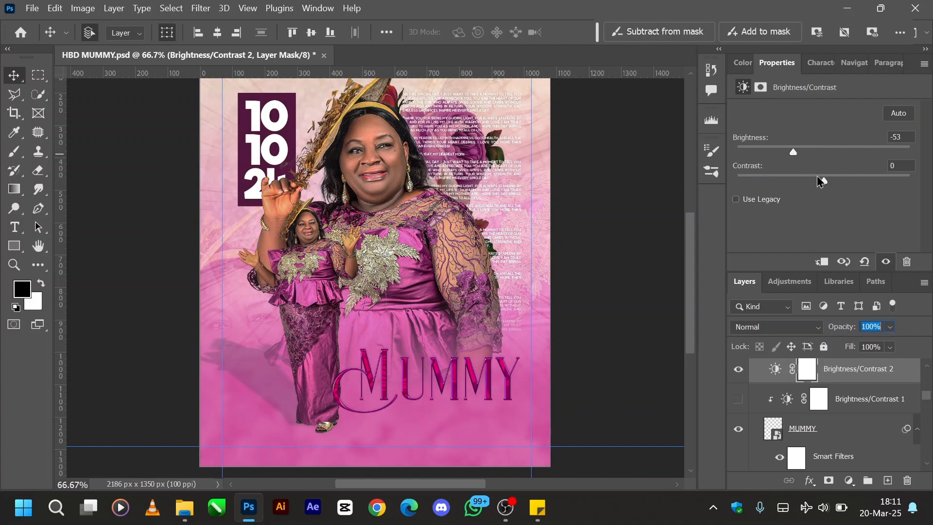
{"action": "left_click_drag", "start_coordinate": [823, 180], "coordinate": [859, 183]}
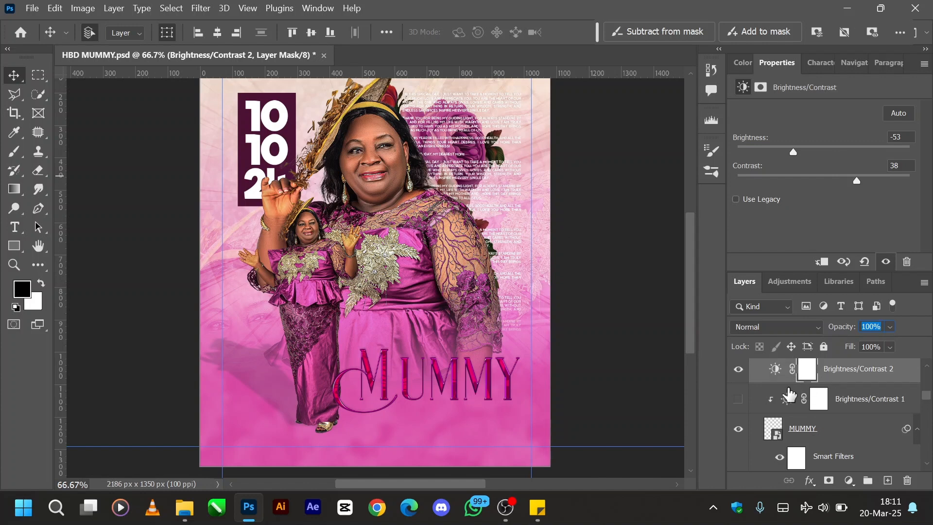
- Try to clip the new adjustment to the layers below, then release the hidden Brightness/Contrast 1 from its clipping mask
{"action": "key", "text": "alt"}
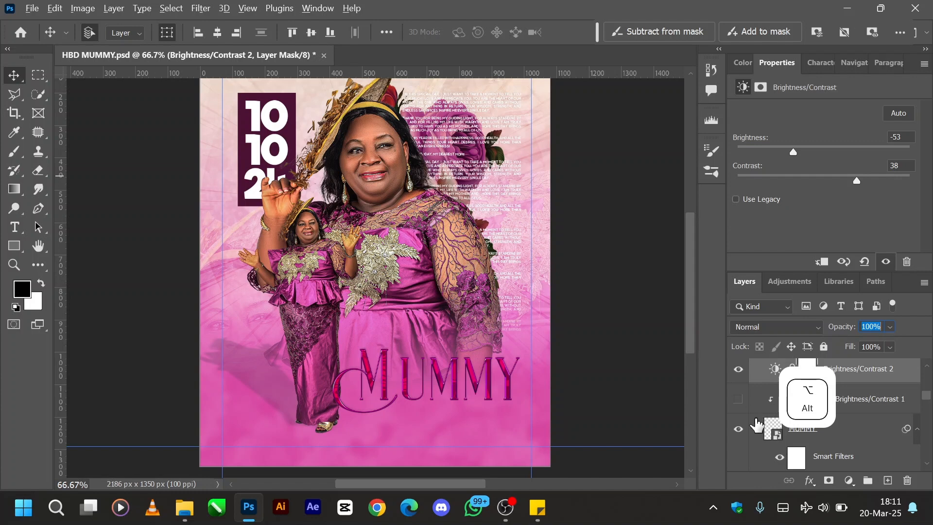
{"action": "left_click", "coordinate": [765, 381], "text": "alt"}
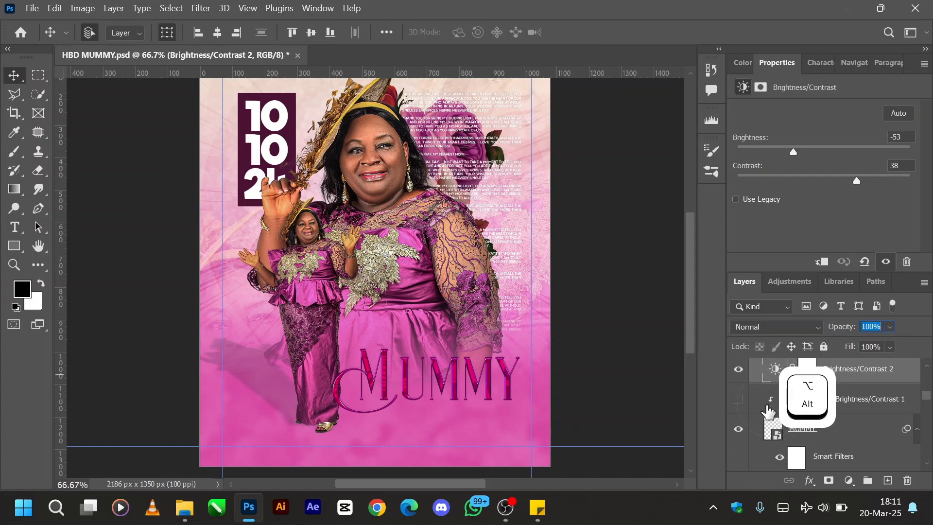
{"action": "left_click", "coordinate": [865, 404]}
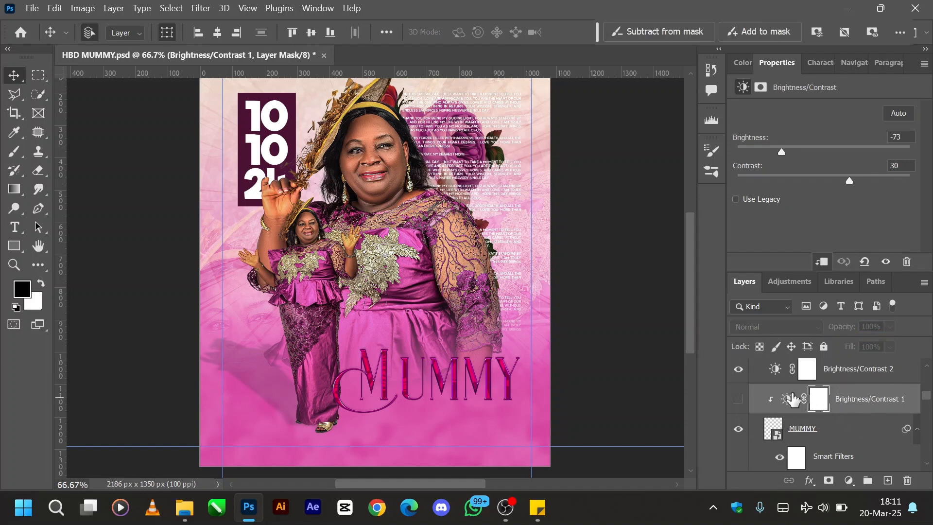
{"action": "left_click", "coordinate": [765, 412], "text": "alt"}
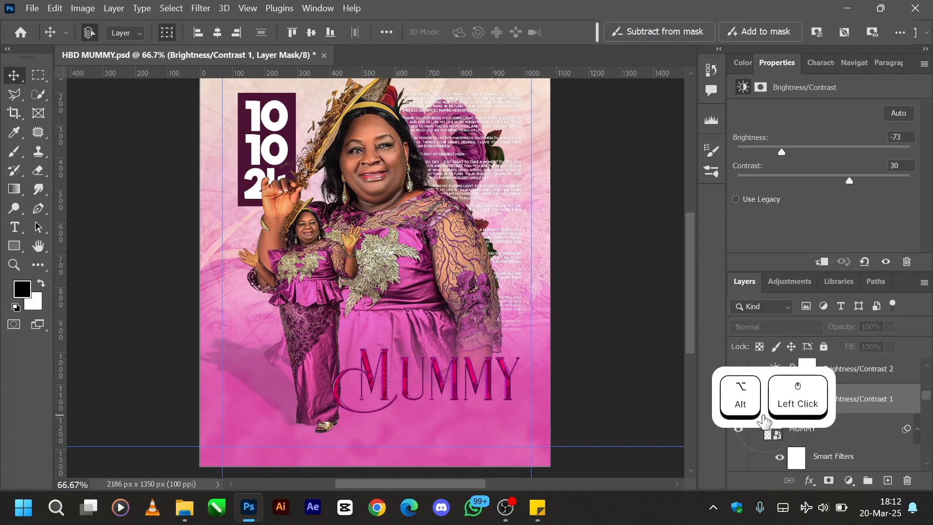
{"action": "scroll", "coordinate": [743, 459], "scroll_direction": "up", "scroll_amount": 1}
{"action": "left_click", "coordinate": [739, 439]}
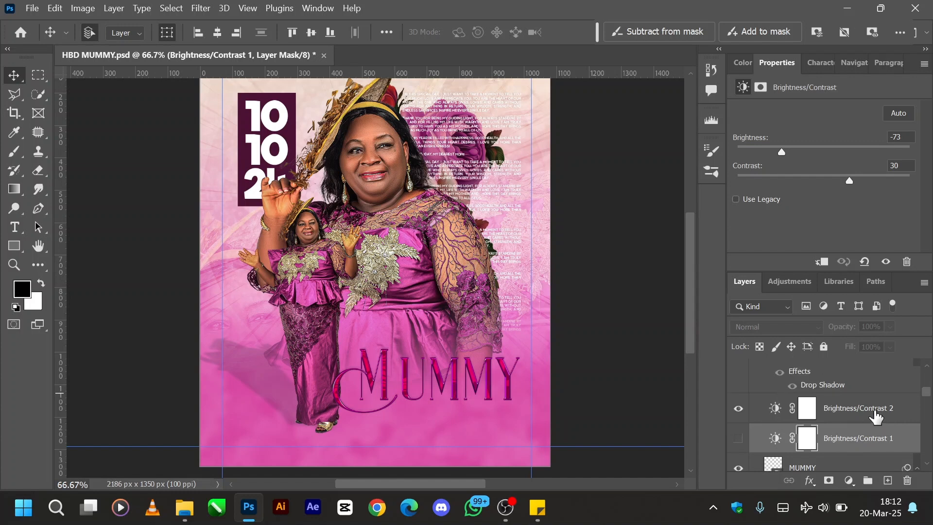
- Move Brightness/Contrast 2 directly above the MUMMY smart object and clip it to that layer
{"action": "left_click_drag", "start_coordinate": [875, 411], "coordinate": [803, 442]}
{"action": "scroll", "coordinate": [782, 427], "scroll_direction": "down", "scroll_amount": 2}
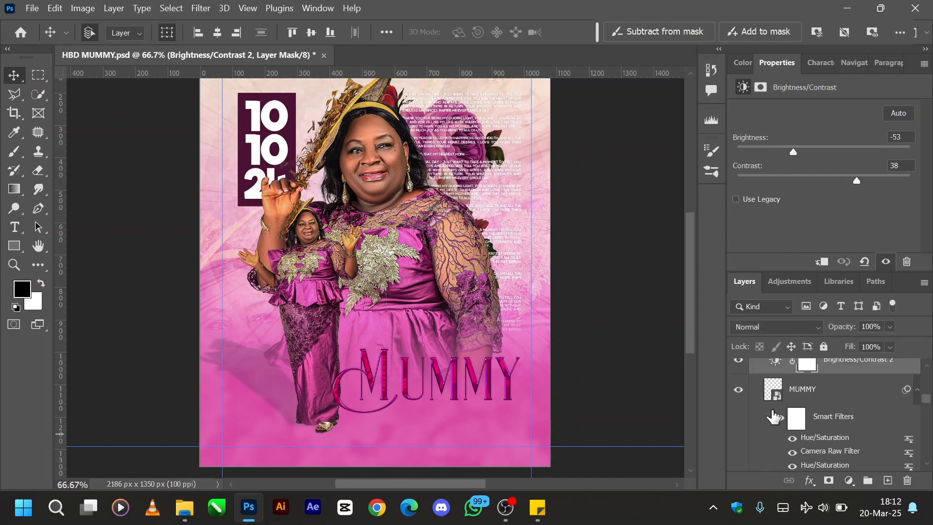
{"action": "scroll", "coordinate": [775, 416], "scroll_direction": "up", "scroll_amount": 1}
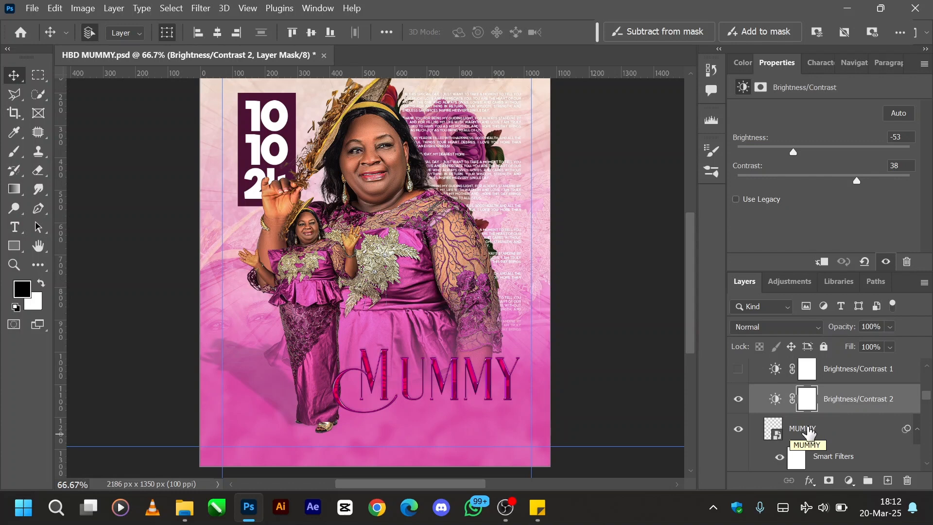
{"action": "key", "text": "alt"}
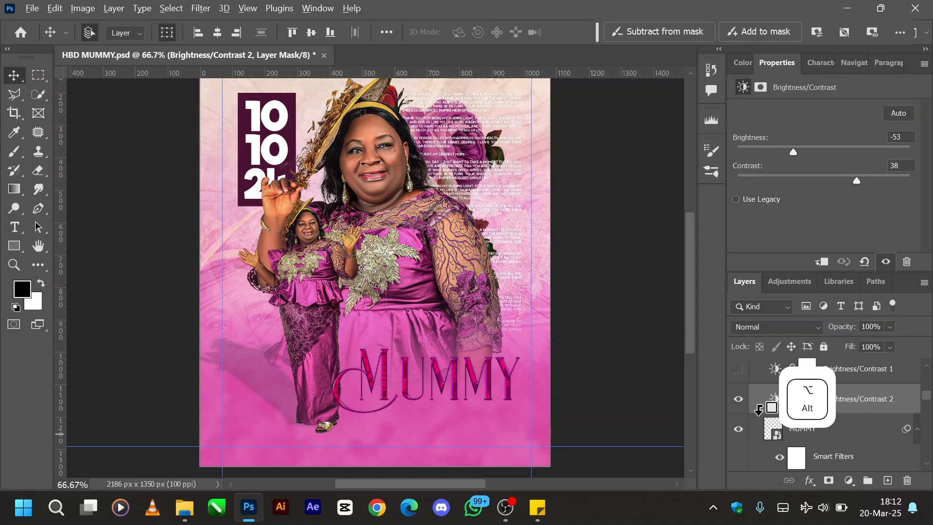
{"action": "left_click", "coordinate": [759, 410], "text": "alt"}
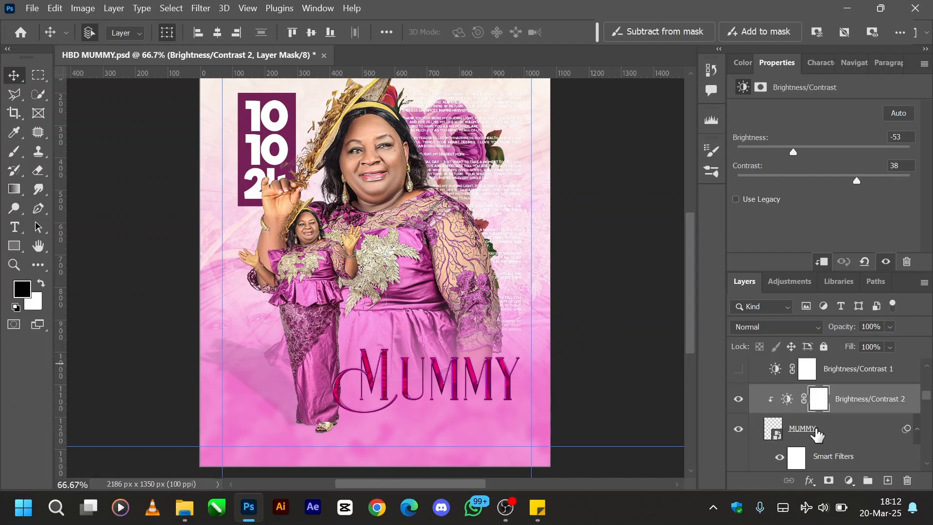
- Try brightness -96 and contrast -28 on the Brightness/Contrast 2 adjustment clipped to the MUMMY smart object
{"action": "scroll", "coordinate": [807, 437], "scroll_direction": "down", "scroll_amount": 2}
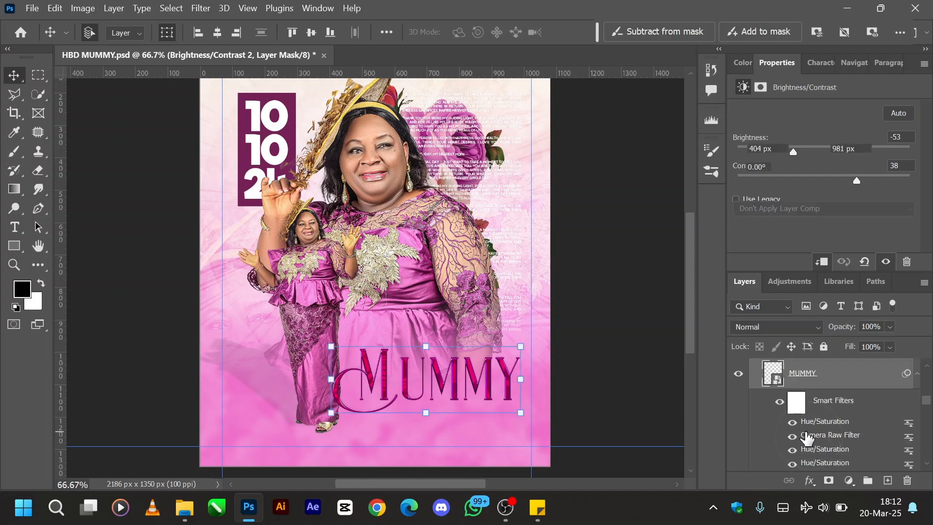
{"action": "left_click", "coordinate": [806, 412]}
{"action": "scroll", "coordinate": [807, 411], "scroll_direction": "up", "scroll_amount": 3}
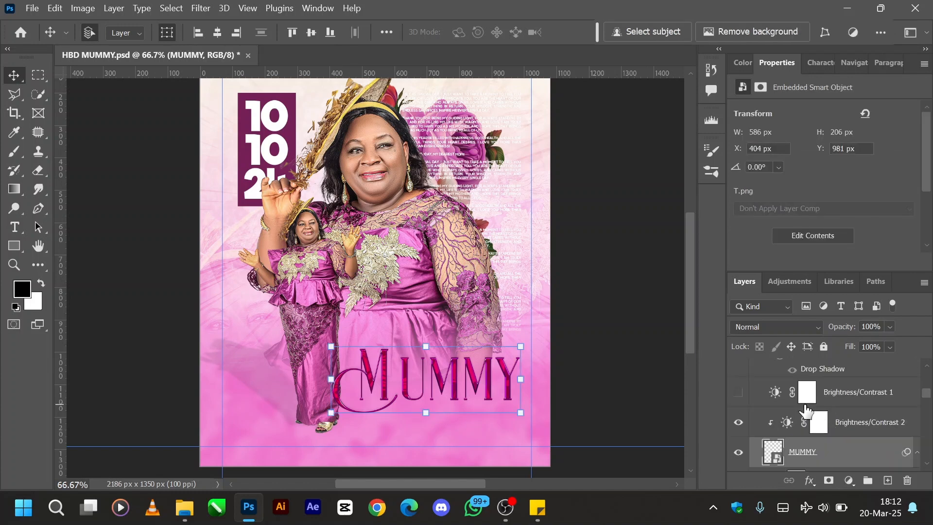
{"action": "left_click", "coordinate": [798, 422]}
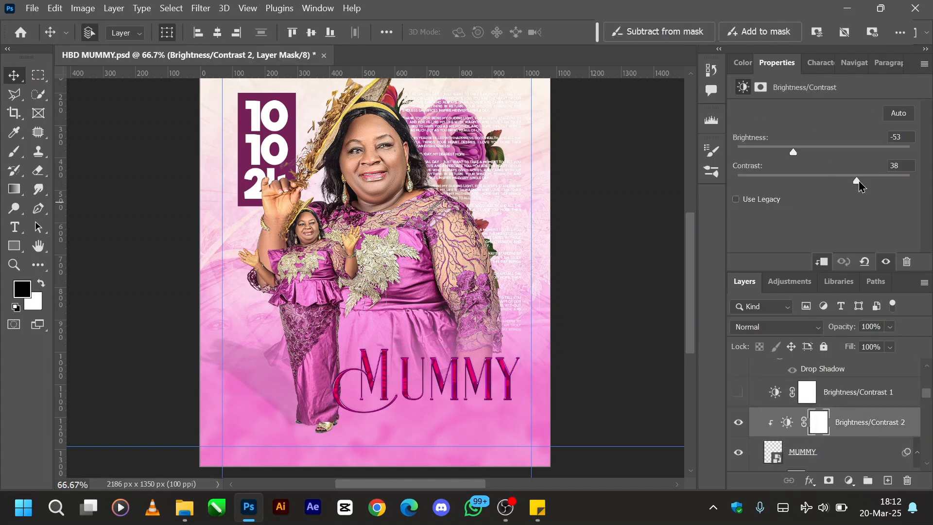
{"action": "left_click_drag", "start_coordinate": [860, 185], "coordinate": [779, 192]}
{"action": "left_click_drag", "start_coordinate": [793, 152], "coordinate": [876, 154]}
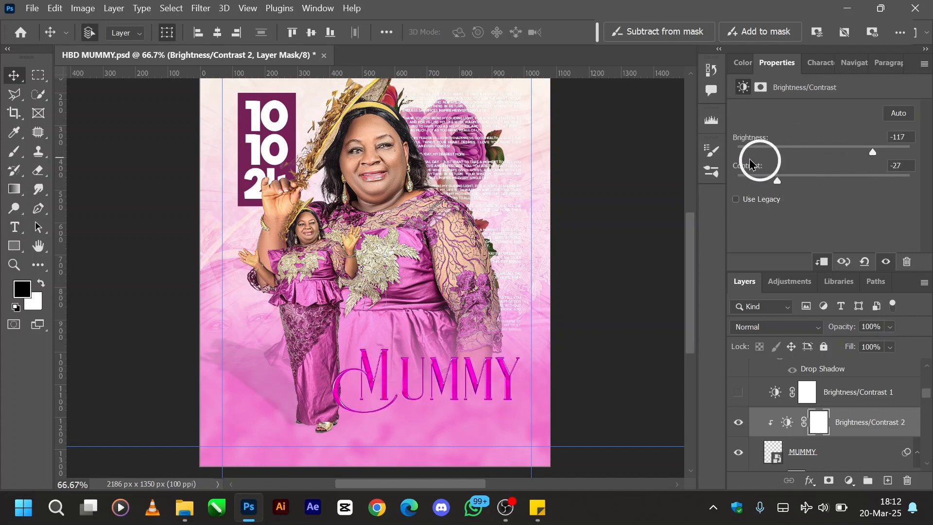
{"action": "left_click_drag", "start_coordinate": [751, 165], "coordinate": [776, 185]}
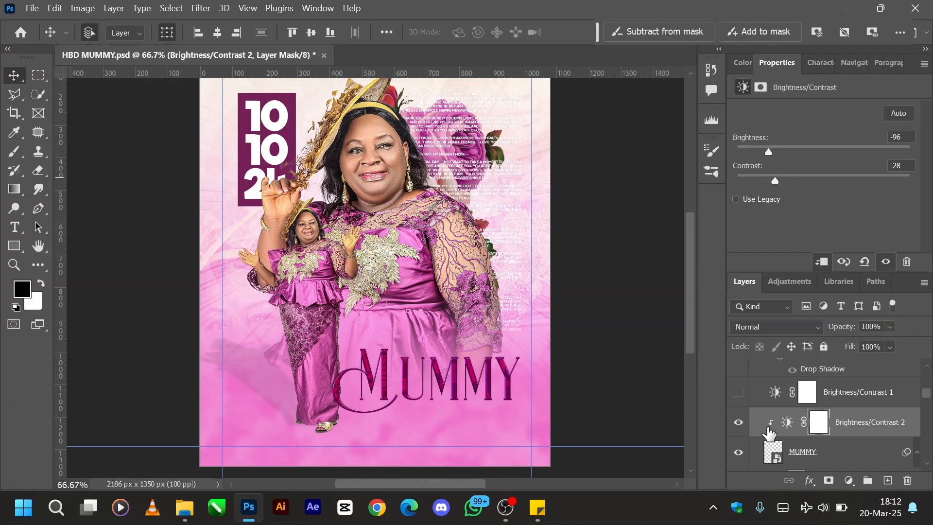
- Delete Brightness/Contrast 2 together with its mask, and make the hidden Brightness/Contrast 1 visible again
{"action": "key", "text": "Delete"}
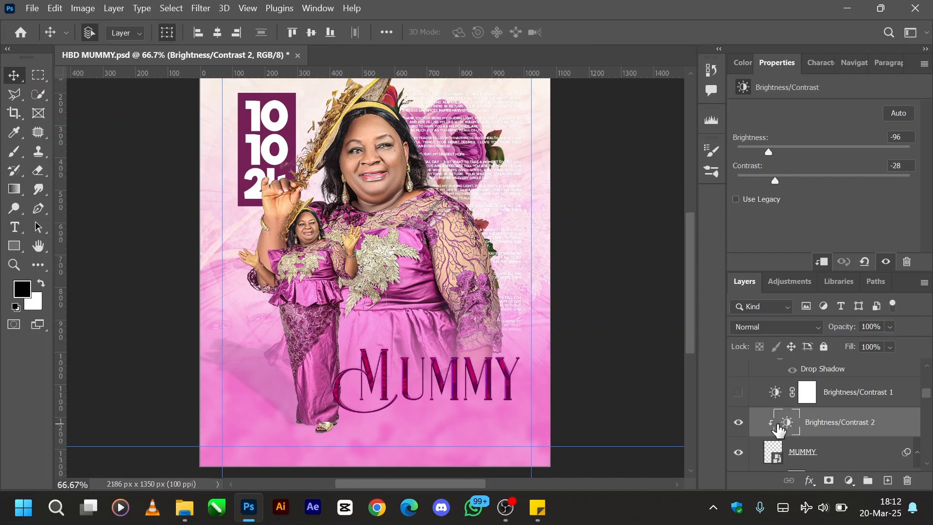
{"action": "key", "text": "Delete"}
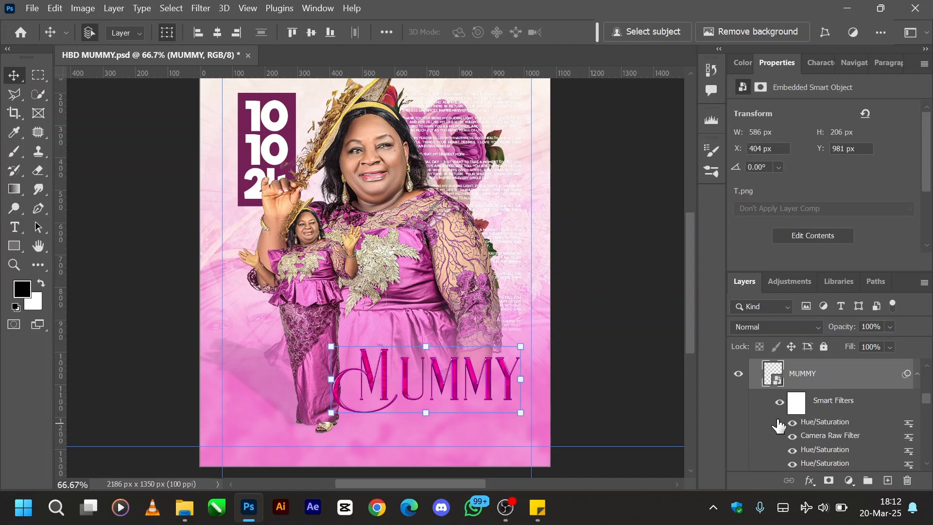
{"action": "scroll", "coordinate": [774, 426], "scroll_direction": "up", "scroll_amount": 2}
{"action": "left_click", "coordinate": [739, 423]}
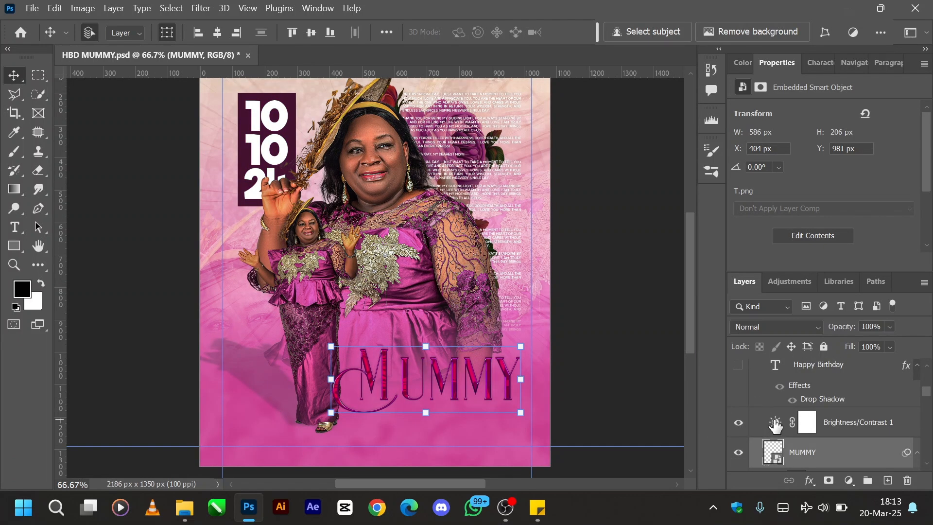
- Clip Brightness/Contrast 1 to the MUMMY smart object, release it, and clip it to that layer again
{"action": "left_click", "coordinate": [771, 425]}
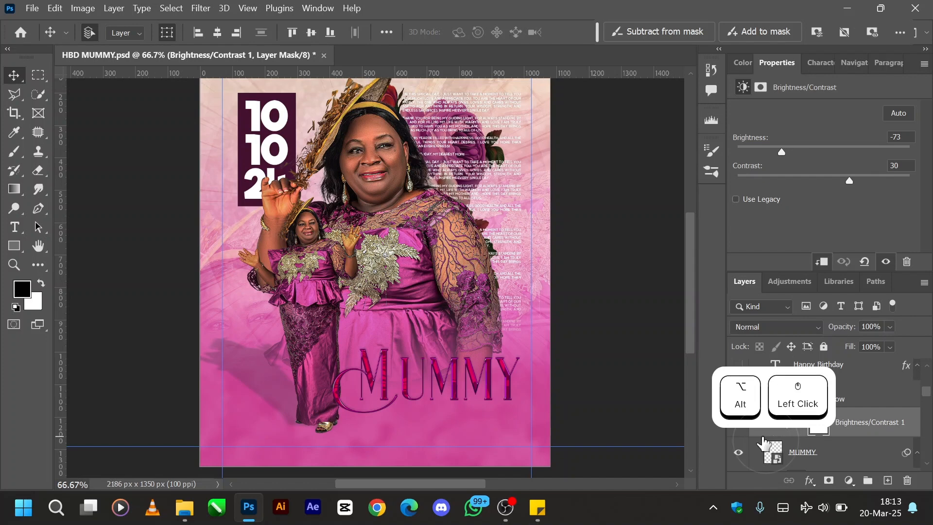
{"action": "left_click", "coordinate": [762, 431], "text": "alt"}
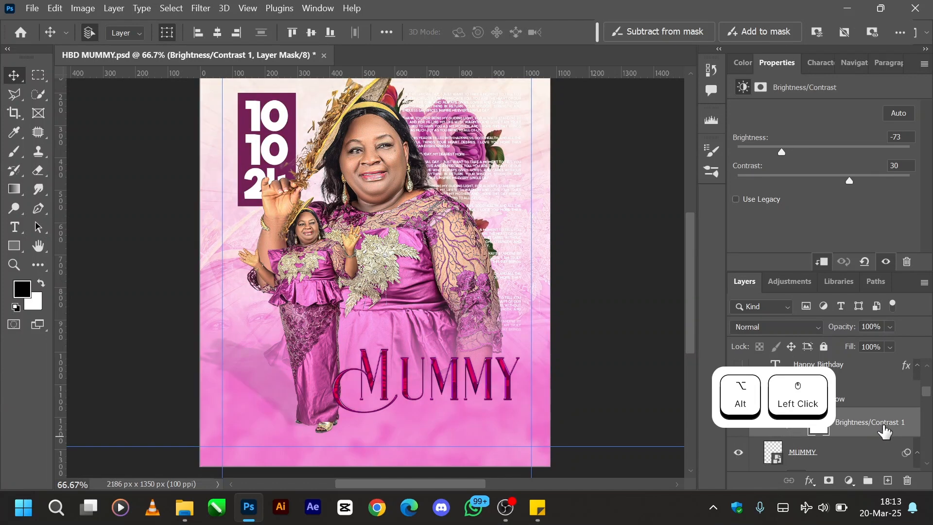
{"action": "left_click", "coordinate": [768, 431], "text": "alt"}
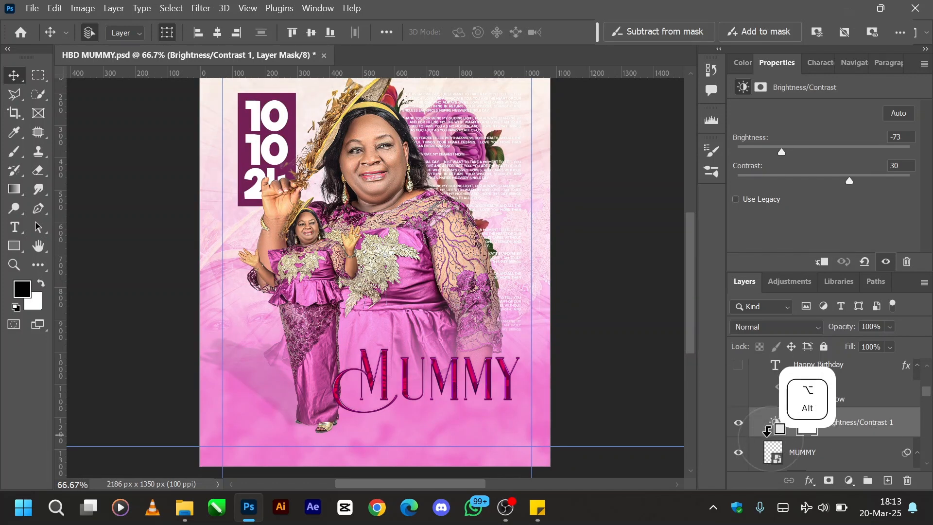
{"action": "left_click", "coordinate": [768, 431], "text": "alt"}
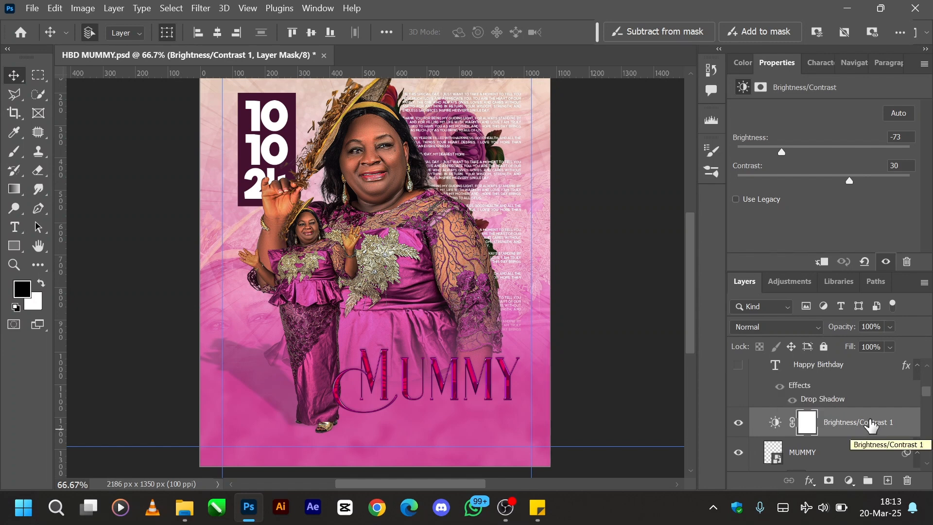
{"action": "right_click", "coordinate": [872, 426]}
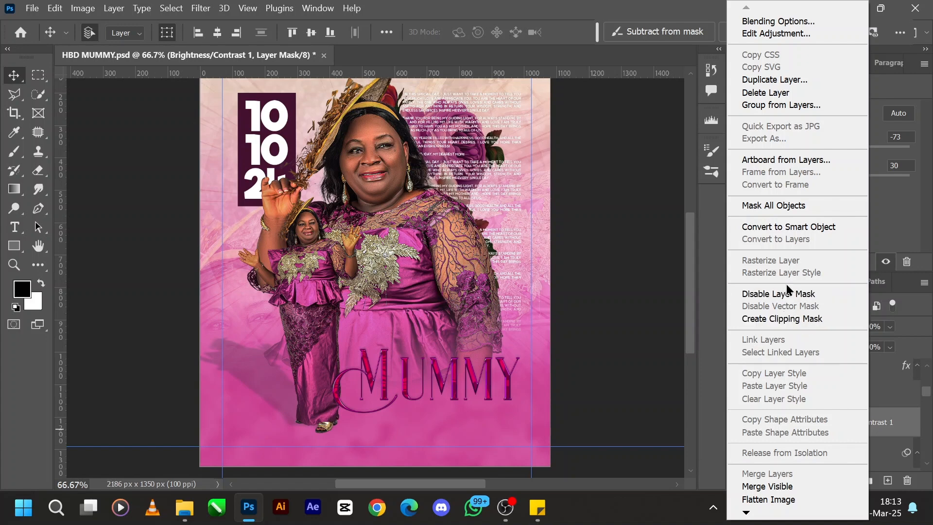
{"action": "left_click", "coordinate": [794, 319]}
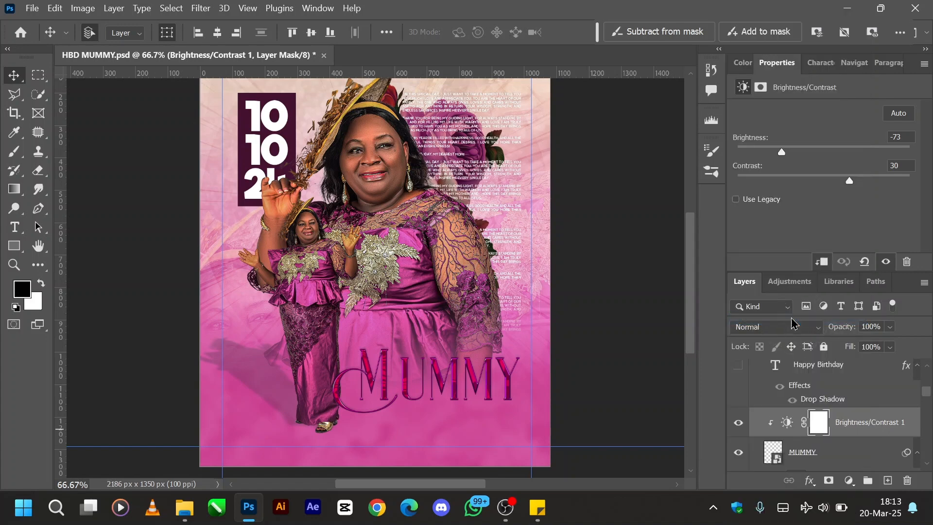
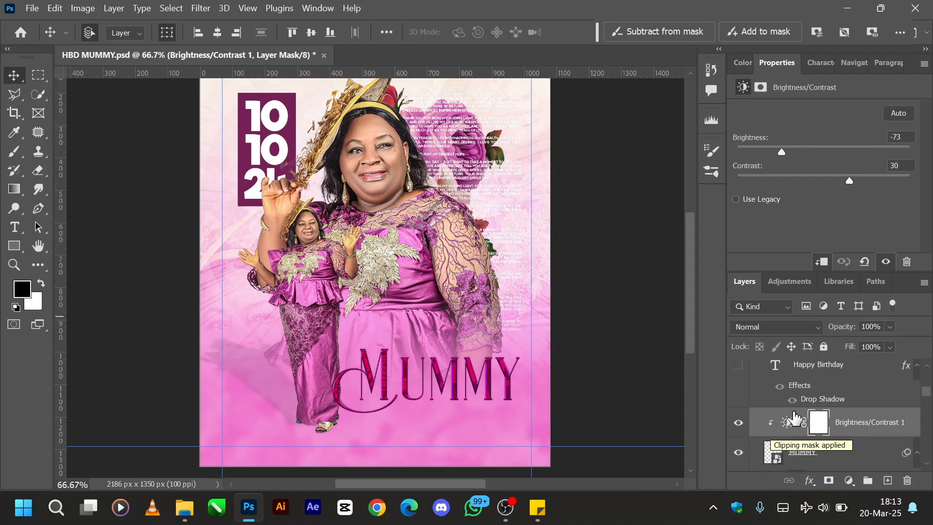
- Make the hidden Happy Birthday text layer above the MUMMY title visible
{"action": "scroll", "coordinate": [773, 430], "scroll_direction": "up", "scroll_amount": 2}
{"action": "key", "text": "ctrl+minus"}
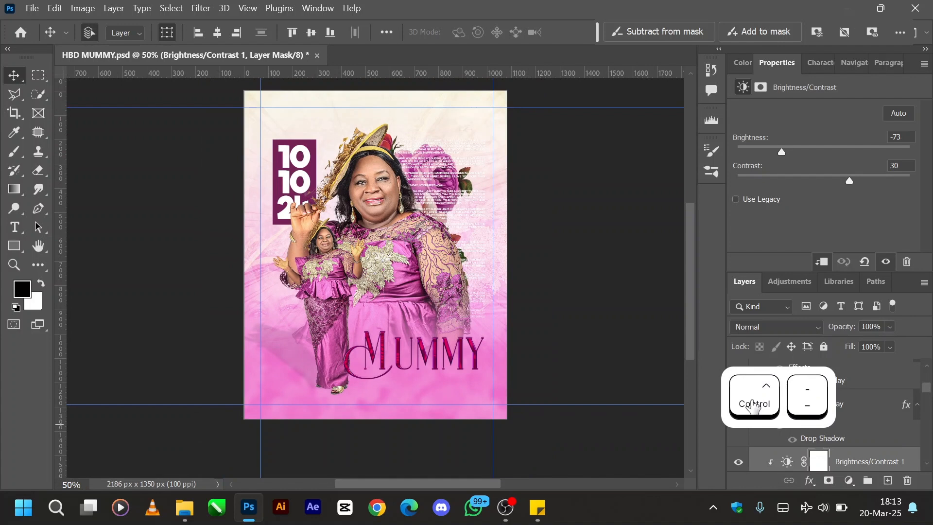
{"action": "left_click", "coordinate": [575, 261]}
{"action": "key", "text": "h"}
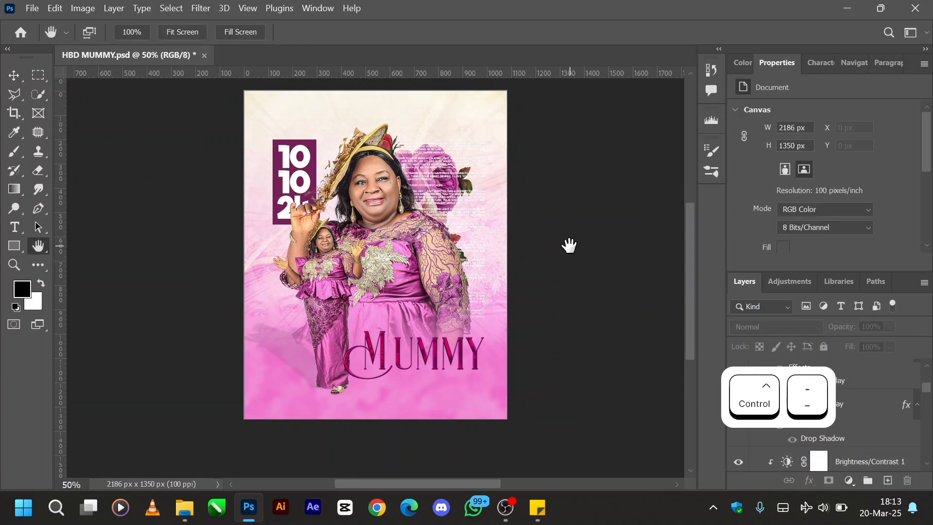
{"action": "mouse_move", "coordinate": [573, 250]}
{"action": "left_mouse_down"}
{"action": "mouse_move", "coordinate": [576, 277]}
{"action": "mouse_move", "coordinate": [575, 269]}
{"action": "left_mouse_up"}
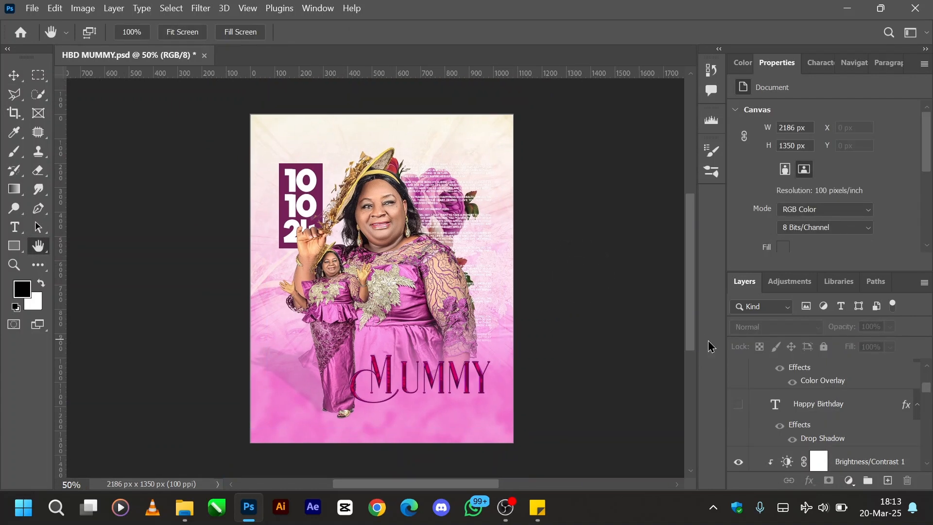
{"action": "left_click", "coordinate": [738, 406]}
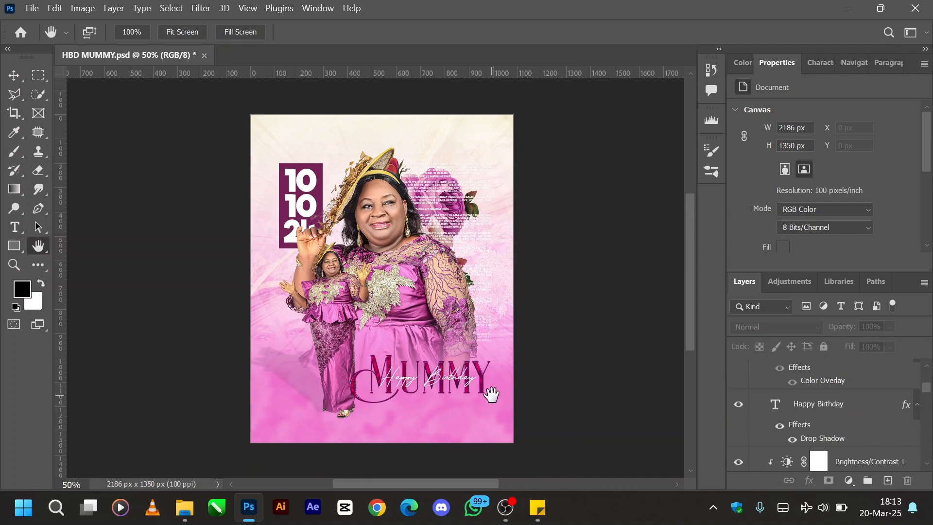
- Select the Happy Birthday text layer and switch its effects off and back on to compare the drop shadow
{"action": "key", "text": "ctrl+equal"}
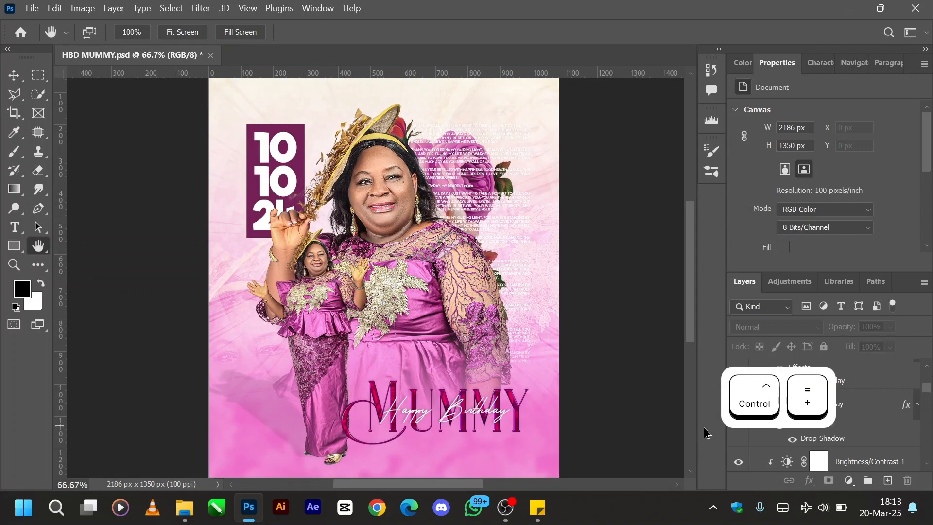
{"action": "scroll", "coordinate": [838, 430], "scroll_direction": "up", "scroll_amount": 1}
{"action": "left_click", "coordinate": [826, 449]}
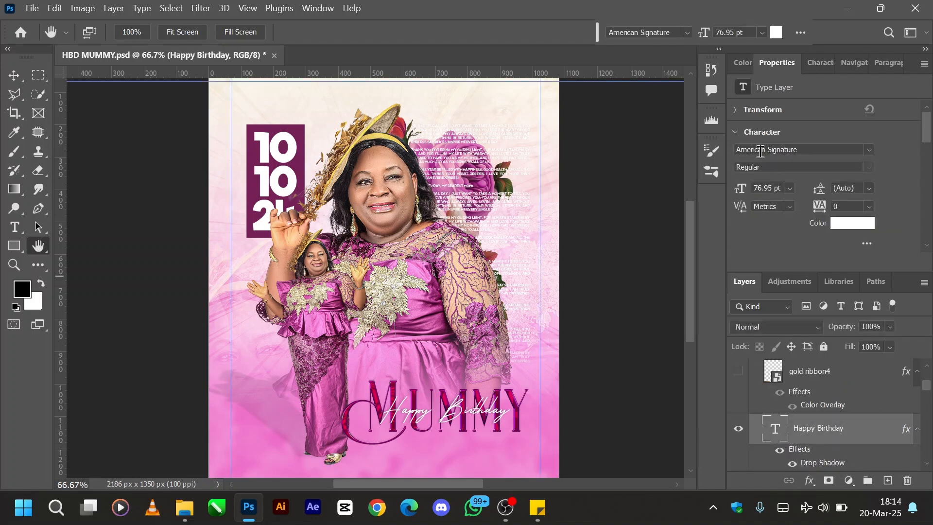
{"action": "mouse_move", "coordinate": [829, 481]}
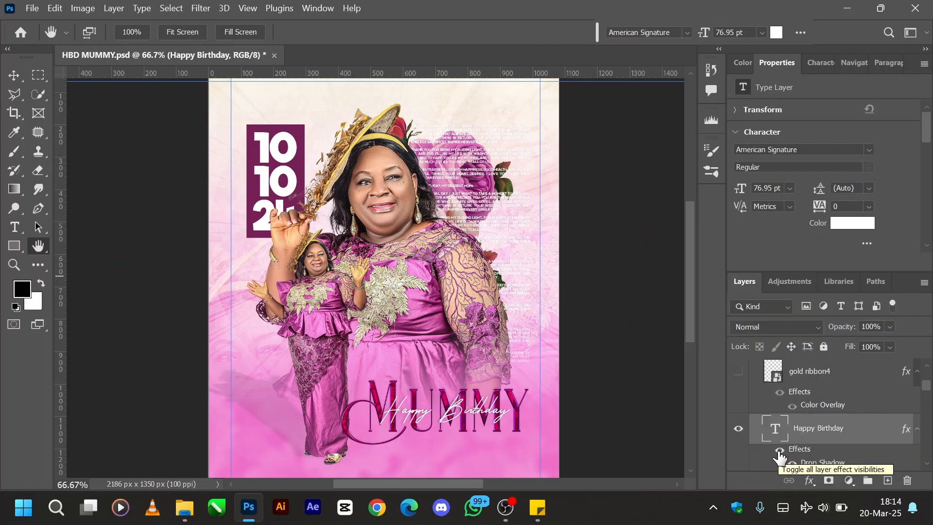
{"action": "left_click", "coordinate": [780, 449]}
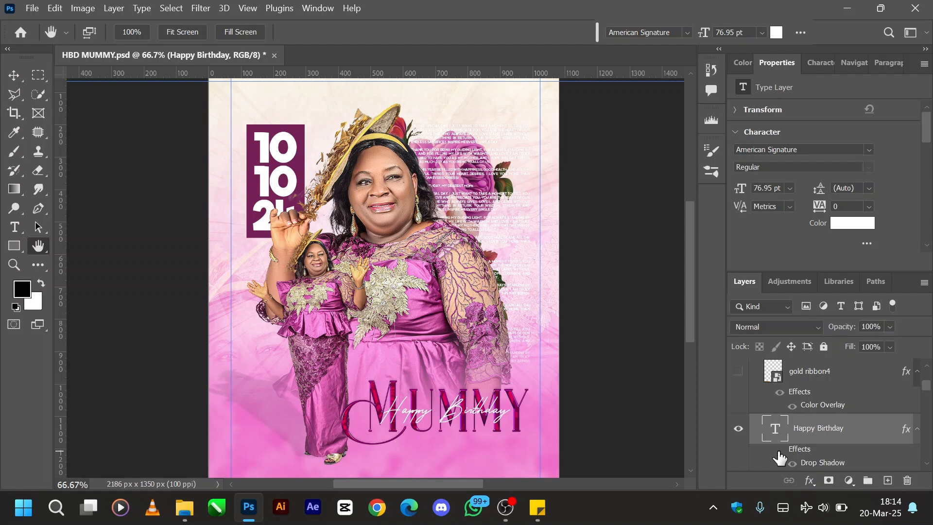
{"action": "left_click", "coordinate": [779, 451]}
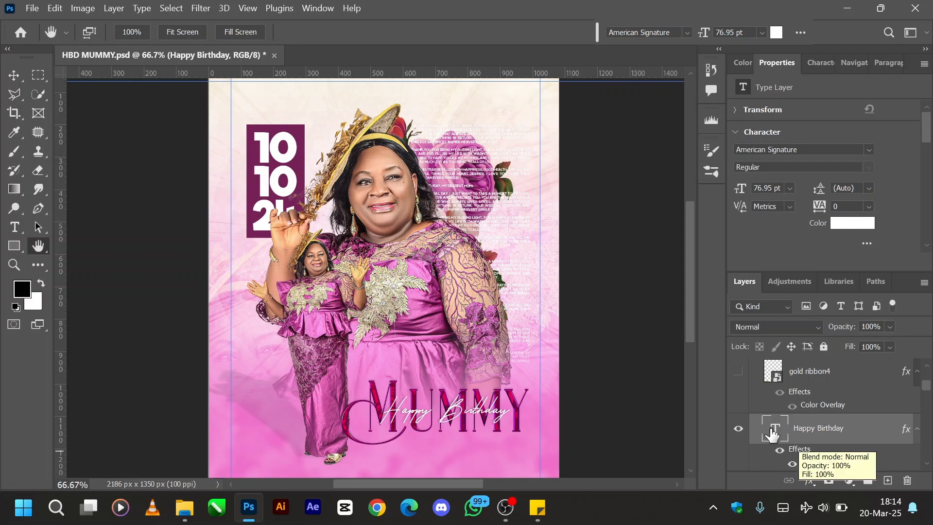
- Make the gold ribbon4 layer visible and switch off its effects to reveal the original gold colour
{"action": "scroll", "coordinate": [773, 435], "scroll_direction": "up", "scroll_amount": 1}
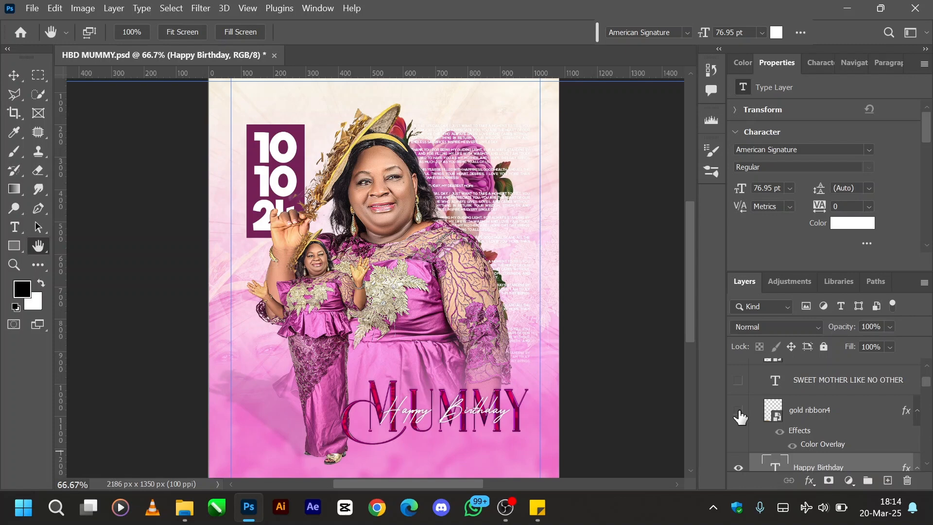
{"action": "key", "text": "ctrl+minus"}
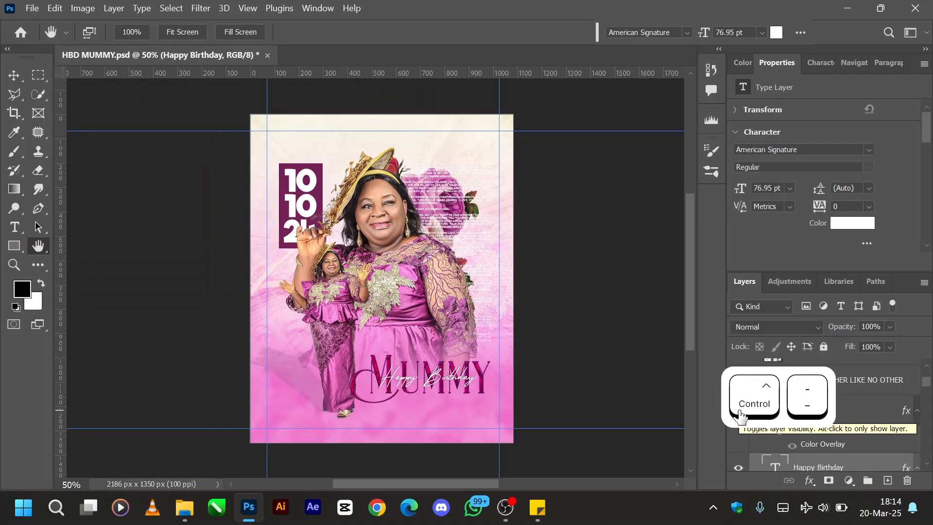
{"action": "scroll", "coordinate": [778, 442], "scroll_direction": "up", "scroll_amount": 1}
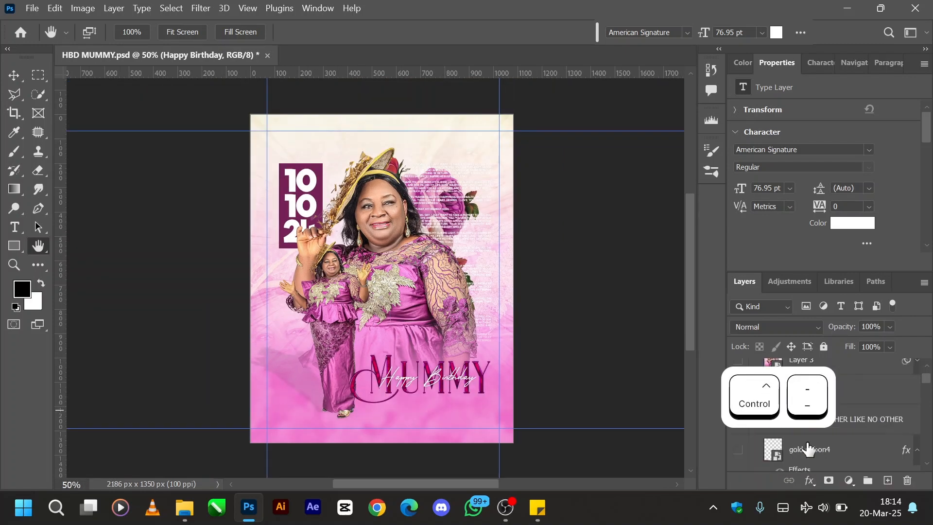
{"action": "left_click", "coordinate": [746, 452]}
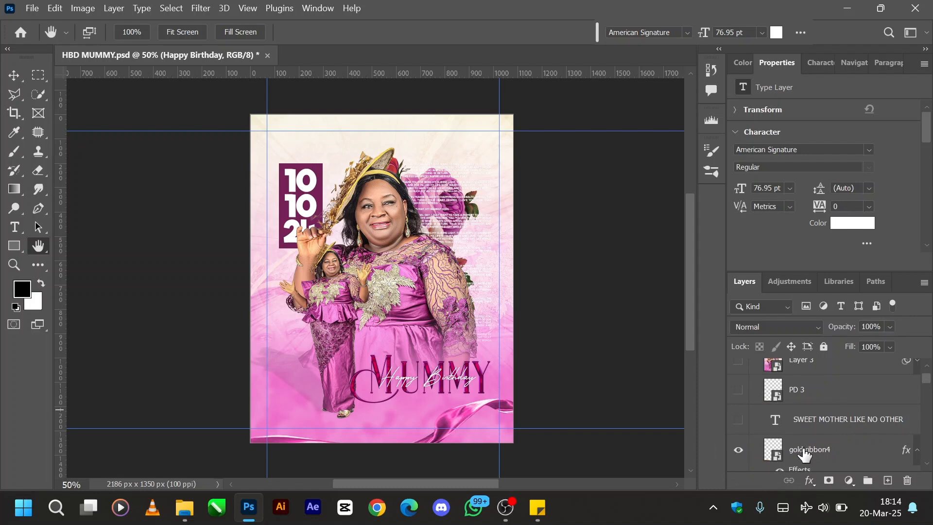
{"action": "scroll", "coordinate": [803, 457], "scroll_direction": "down", "scroll_amount": 1}
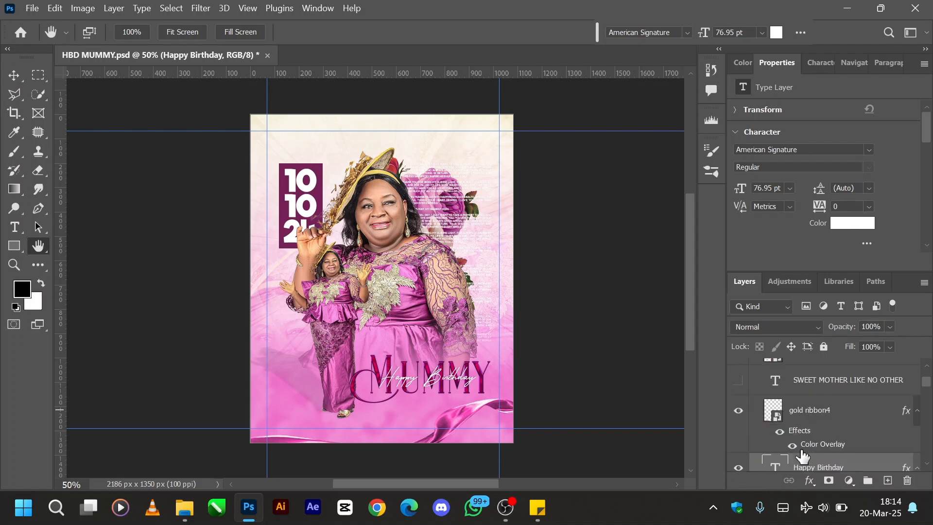
{"action": "left_click", "coordinate": [781, 436]}
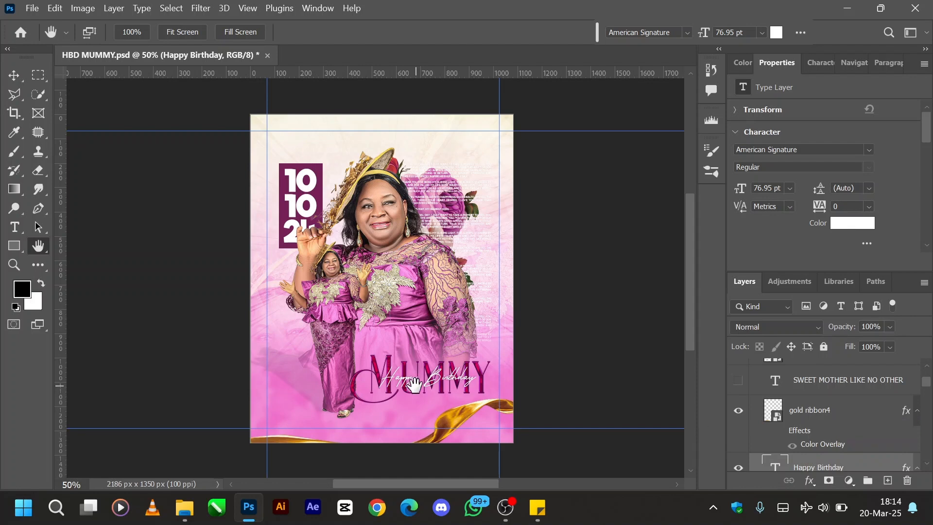
- Try moving the gold ribbon4 layer up over the MUMMY title, and undo the move
{"action": "key", "text": "v"}
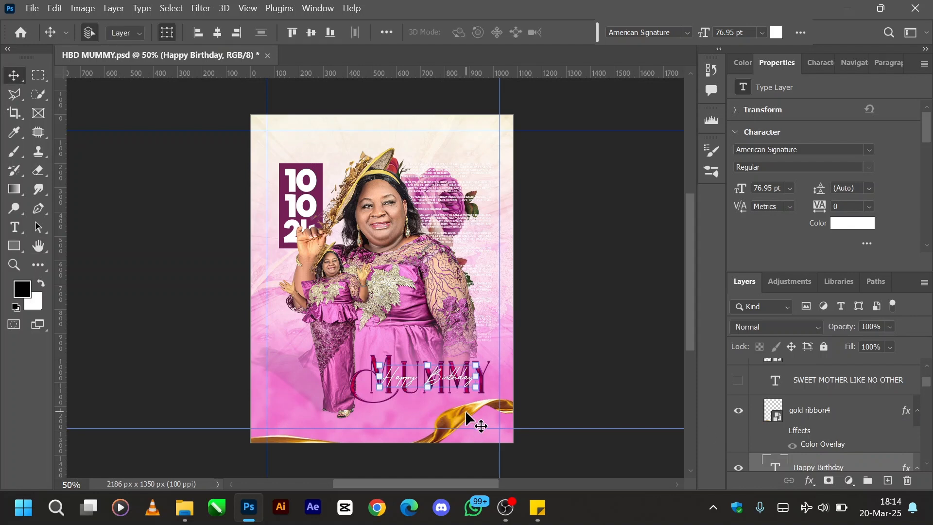
{"action": "left_click_drag", "start_coordinate": [462, 427], "coordinate": [449, 373]}
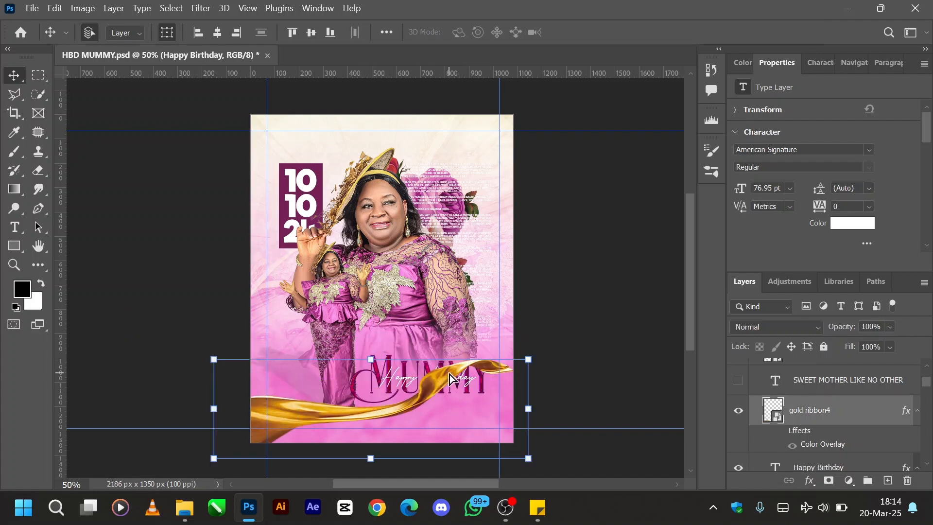
{"action": "key", "text": "ctrl+z"}
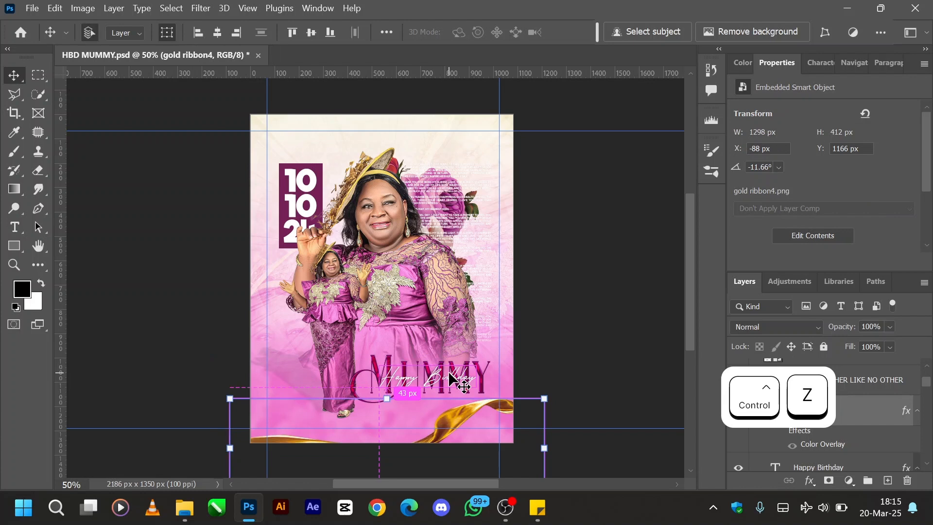
- Switch the gold ribbon4 effects on and off again to compare the recoloured and original ribbon
{"action": "scroll", "coordinate": [851, 441], "scroll_direction": "down", "scroll_amount": 1}
{"action": "scroll", "coordinate": [849, 437], "scroll_direction": "up", "scroll_amount": 1}
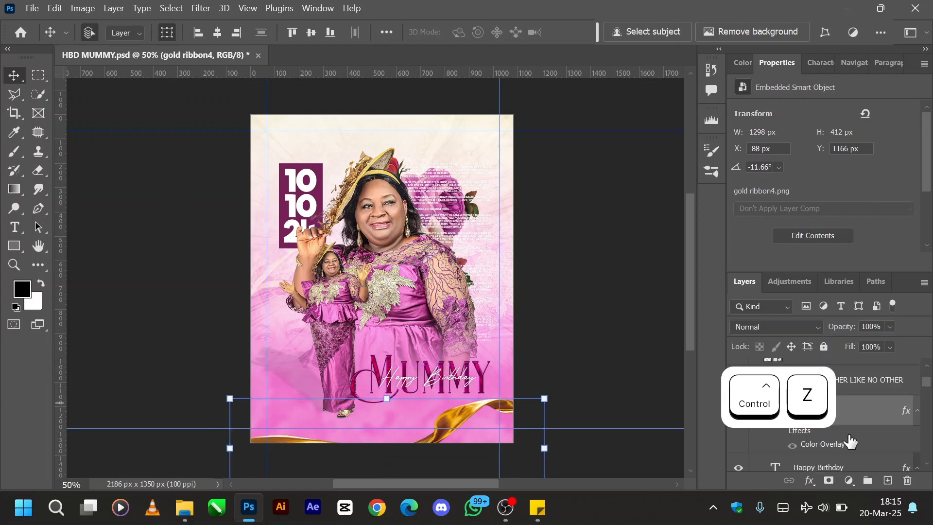
{"action": "left_click", "coordinate": [780, 434]}
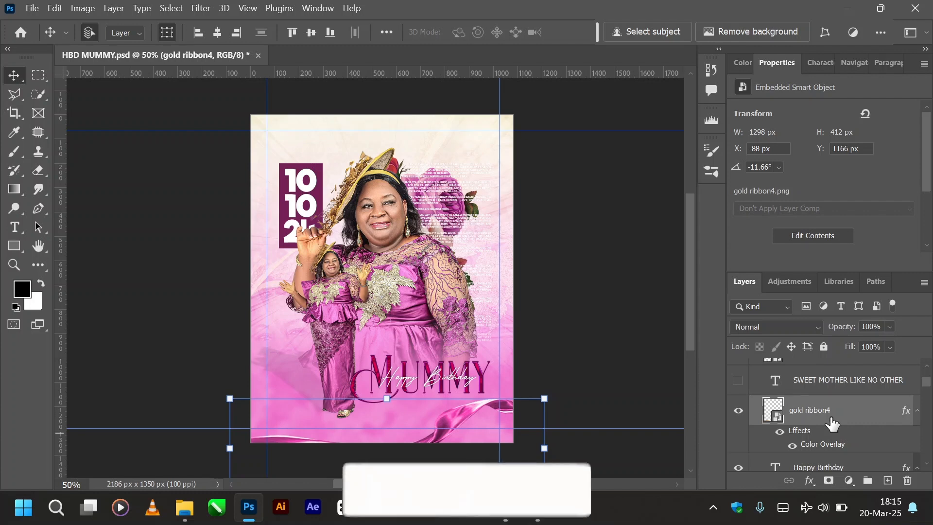
{"action": "left_click", "coordinate": [781, 432]}
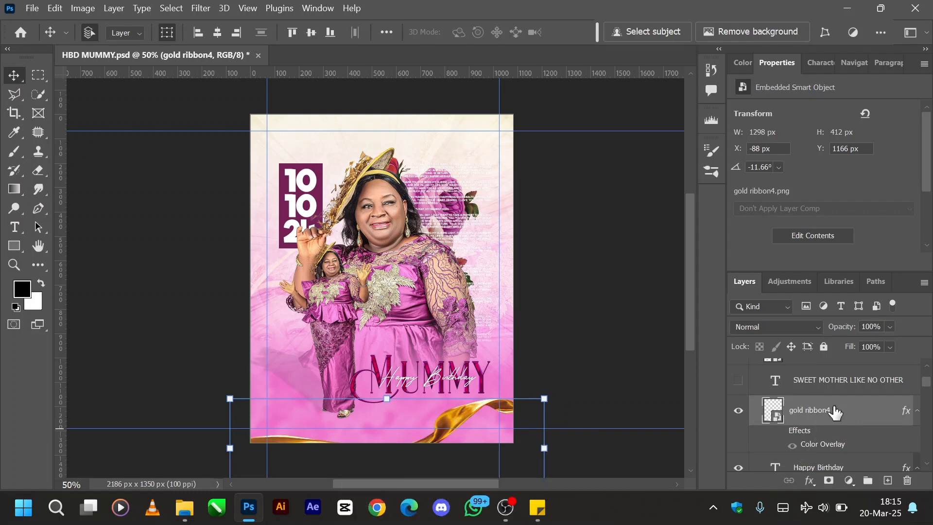
- Try a Hue/Saturation adjustment with hue -80 and saturation -35 on gold ribbon4, and cancel it
{"action": "key", "text": "ctrl+u"}
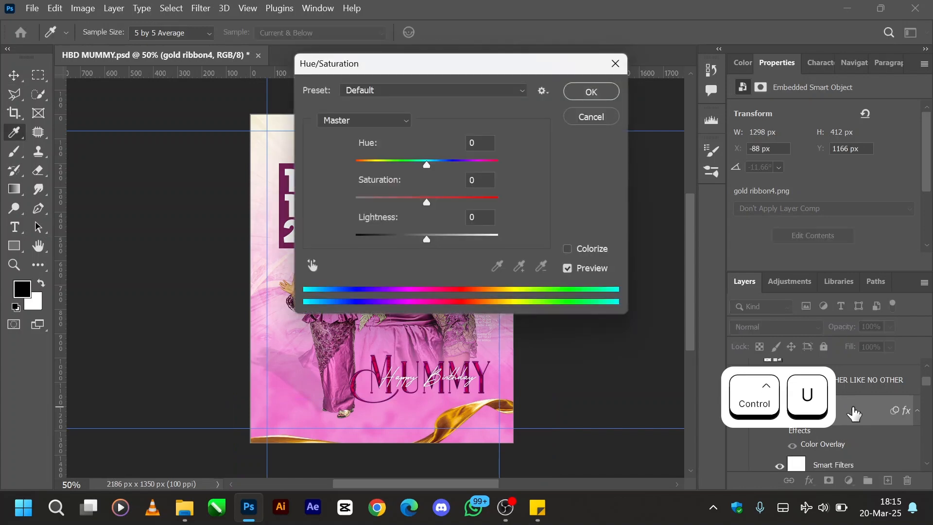
{"action": "left_click_drag", "start_coordinate": [489, 68], "coordinate": [723, 106]}
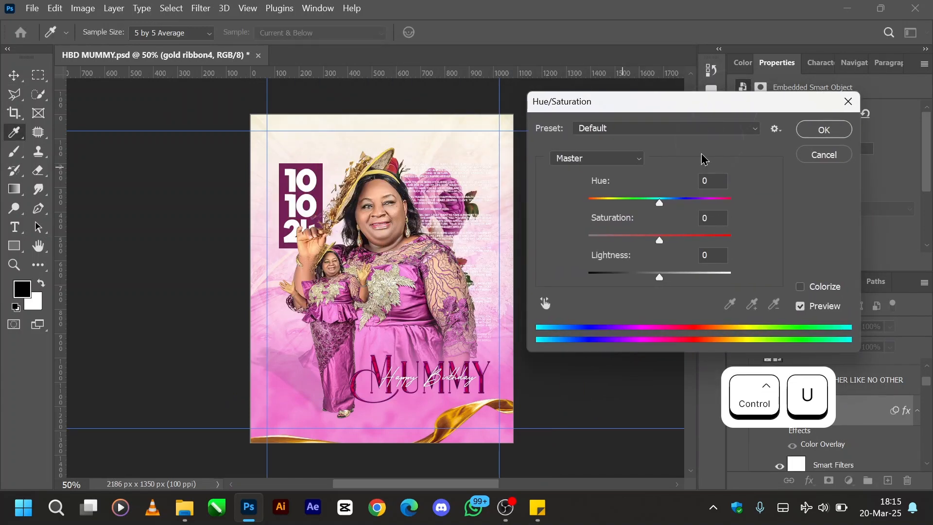
{"action": "left_click_drag", "start_coordinate": [661, 204], "coordinate": [635, 240]}
{"action": "left_click_drag", "start_coordinate": [644, 202], "coordinate": [620, 209]}
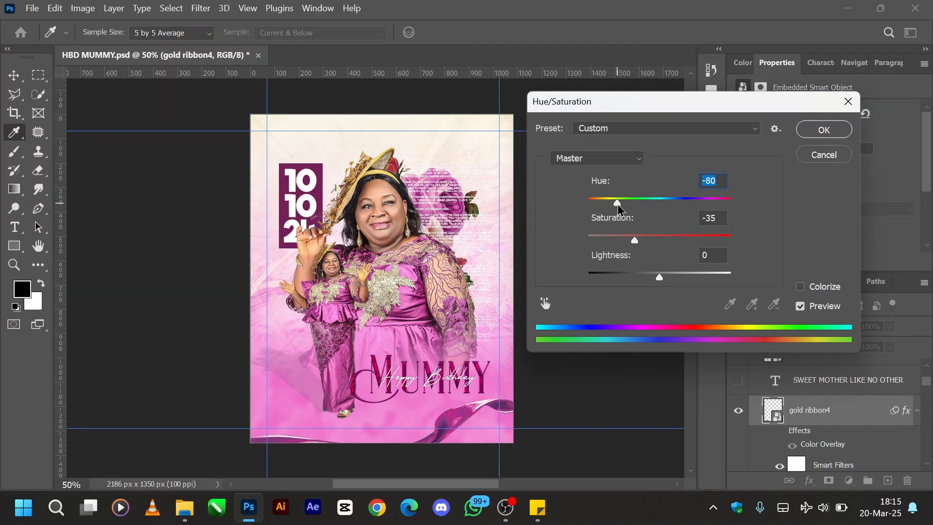
{"action": "left_click", "coordinate": [825, 155]}
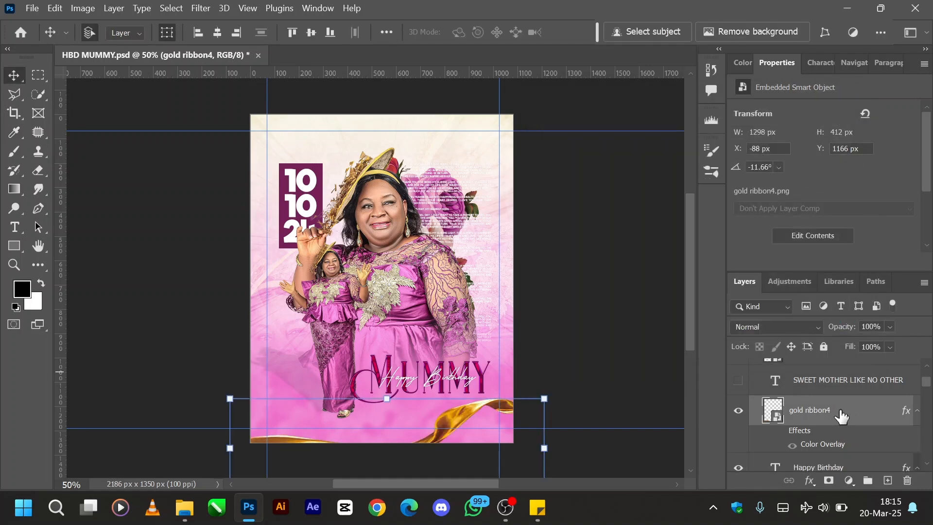
- Add a Color Overlay to the gold ribbon4 copy layer with colour 752156, Hue blend mode and 100% opacity
{"action": "right_click", "coordinate": [842, 416]}
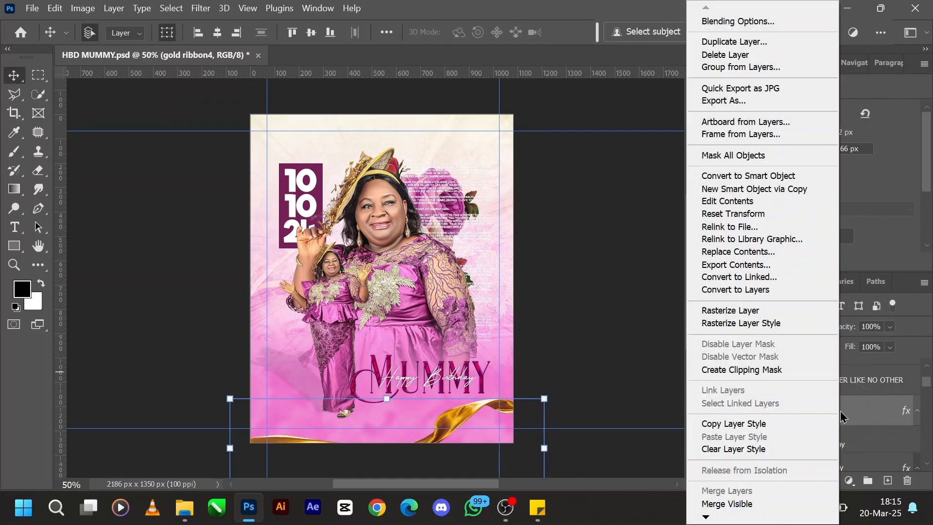
{"action": "left_click", "coordinate": [726, 21]}
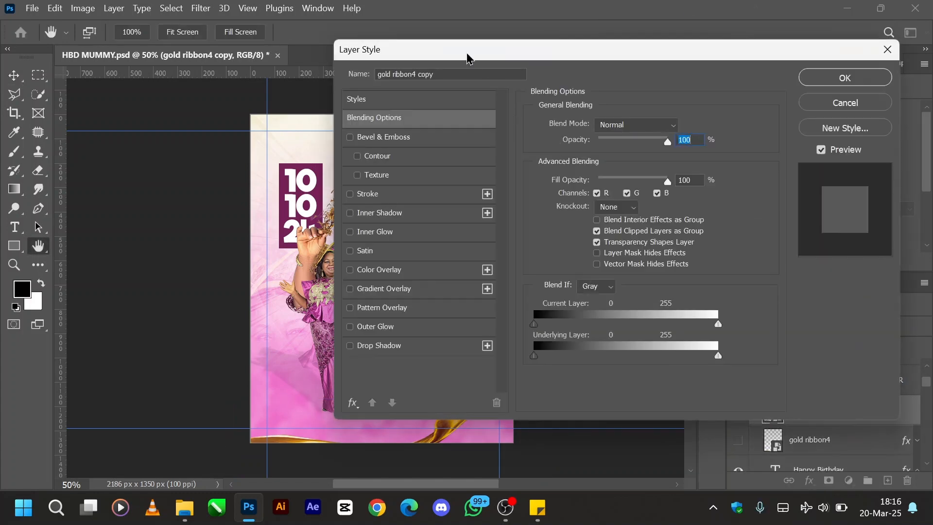
{"action": "left_click_drag", "start_coordinate": [434, 55], "coordinate": [659, 53]}
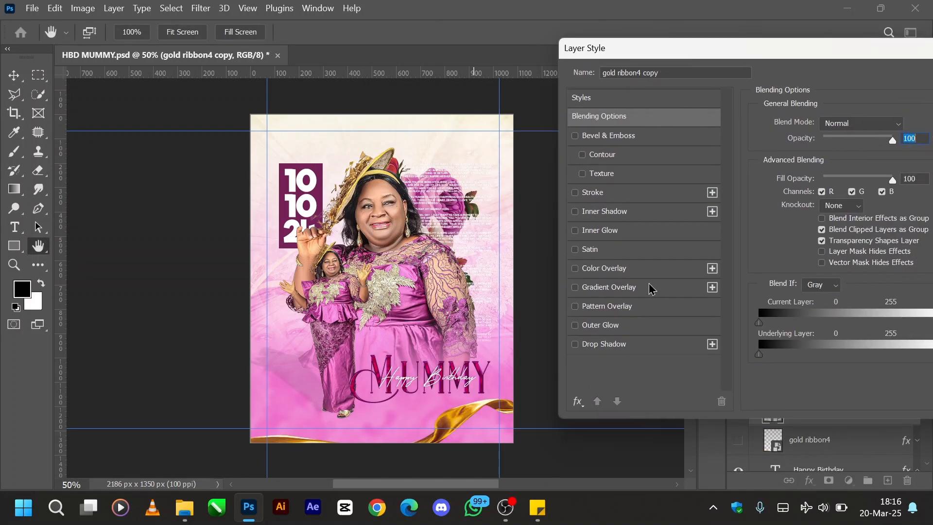
{"action": "left_click", "coordinate": [627, 275]}
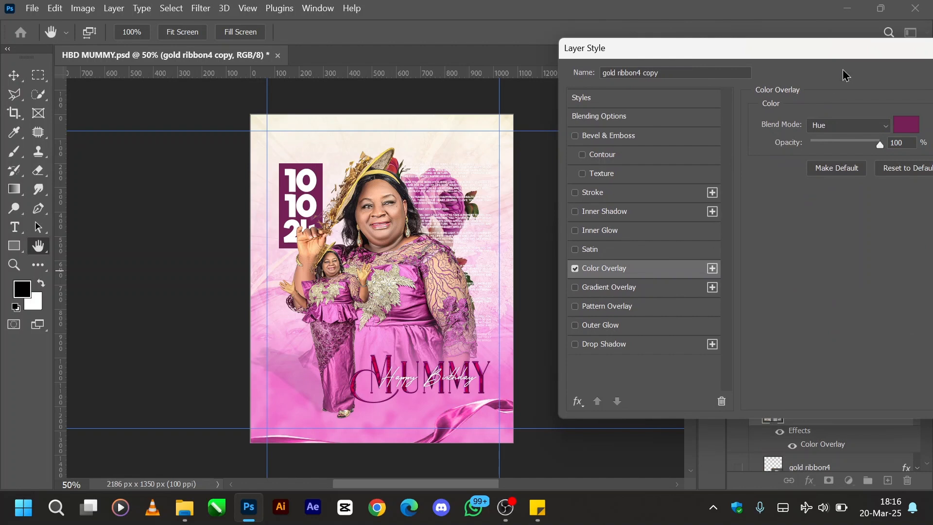
{"action": "left_click_drag", "start_coordinate": [805, 51], "coordinate": [788, 35]}
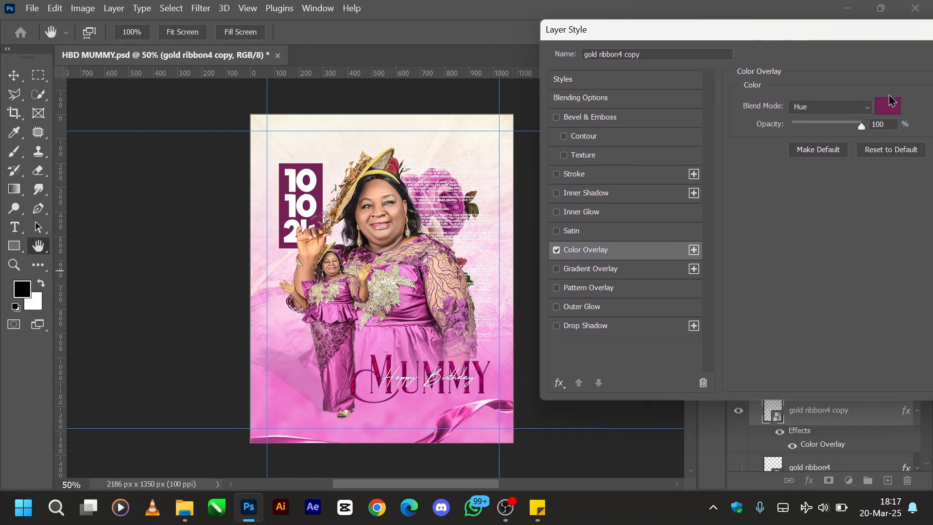
{"action": "left_click", "coordinate": [892, 111]}
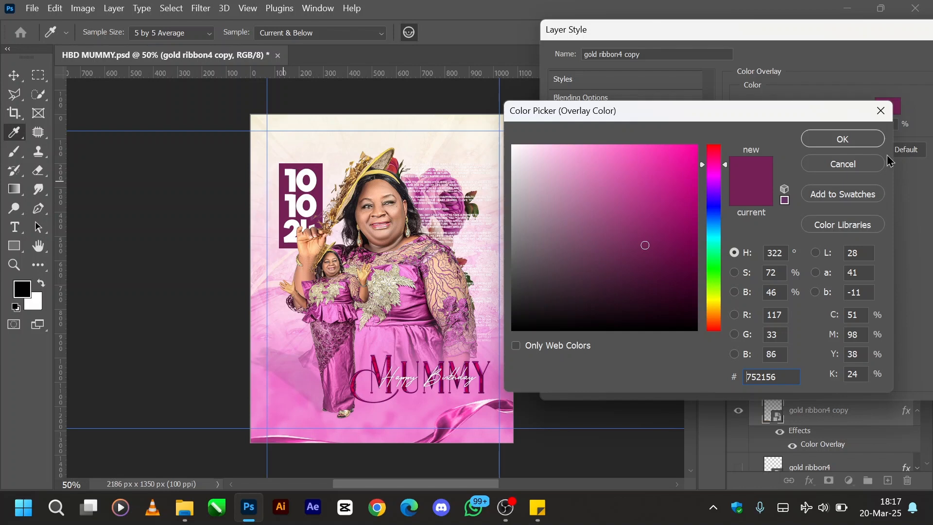
{"action": "left_click", "coordinate": [860, 139]}
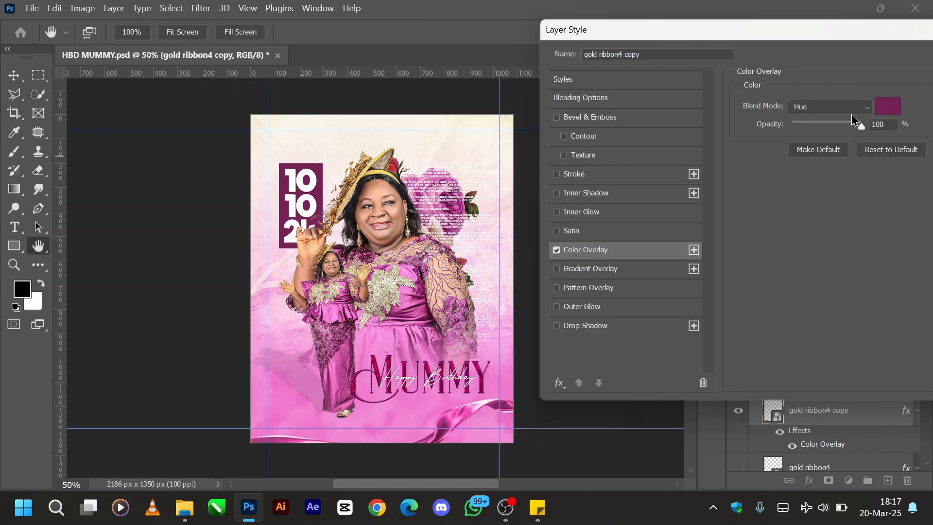
- Try the Normal blend mode on the ribbon copy's Color Overlay, and set it back to Hue
{"action": "left_click", "coordinate": [827, 107]}
{"action": "left_click", "coordinate": [806, 82]}
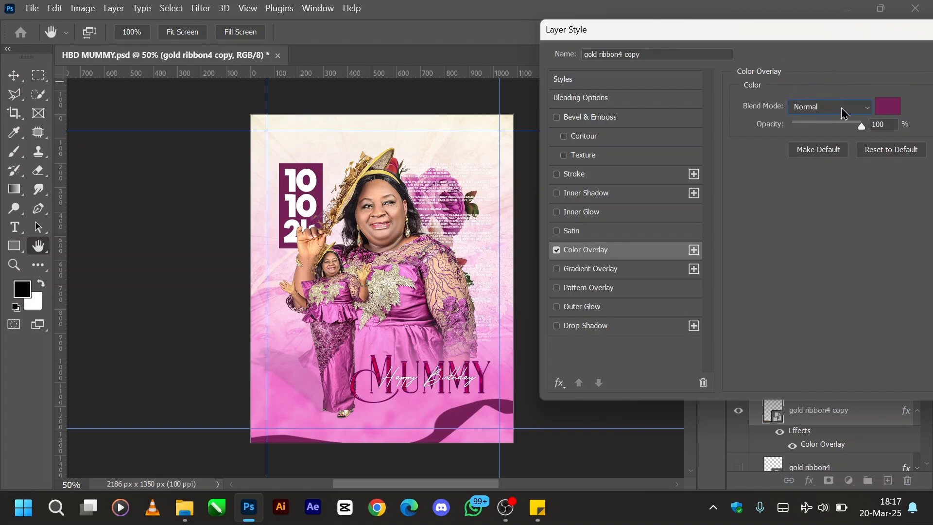
{"action": "left_click", "coordinate": [845, 113]}
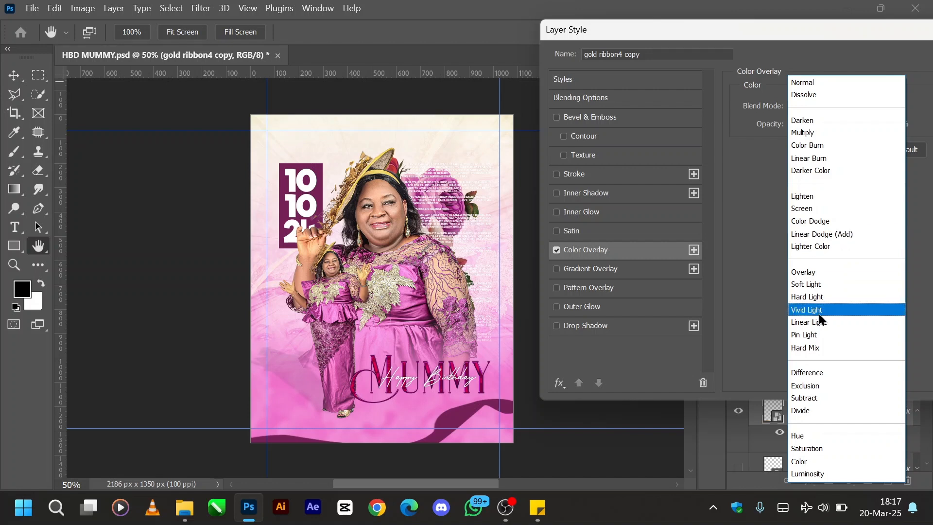
{"action": "left_click", "coordinate": [803, 436]}
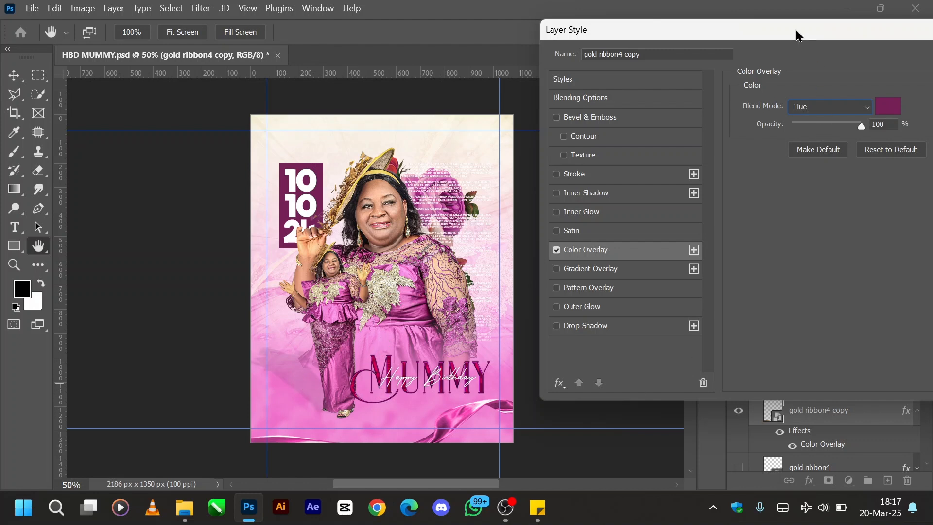
- Apply the Color Overlay style to the gold ribbon4 copy layer
{"action": "left_click_drag", "start_coordinate": [797, 35], "coordinate": [473, 72]}
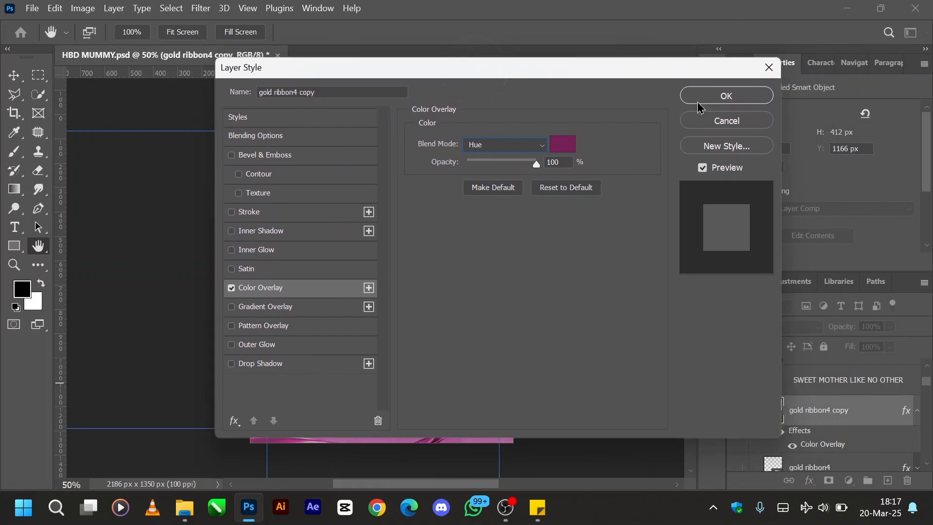
{"action": "left_click", "coordinate": [710, 103]}
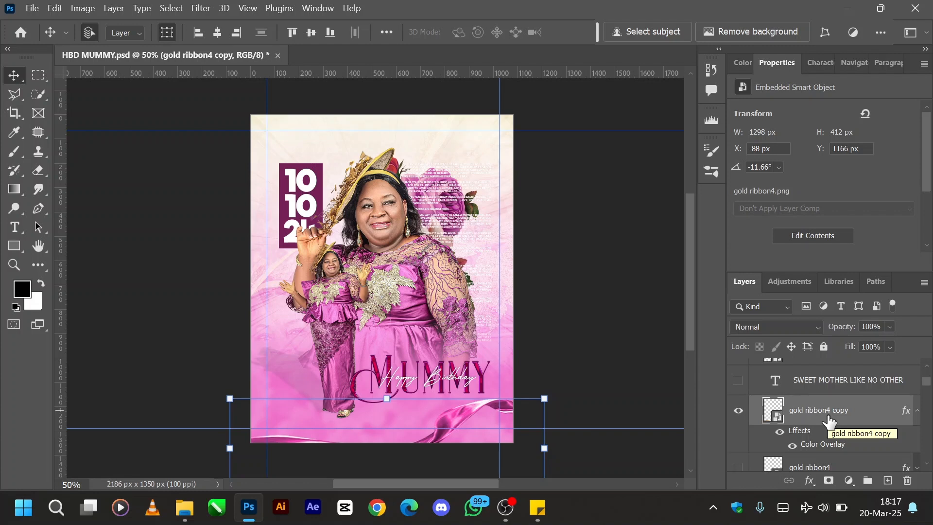
- Show the SWEET MOTHER LIKE NO OTHER text layer and the PD 3 logo layer on the flyer
{"action": "scroll", "coordinate": [829, 420], "scroll_direction": "up", "scroll_amount": 1}
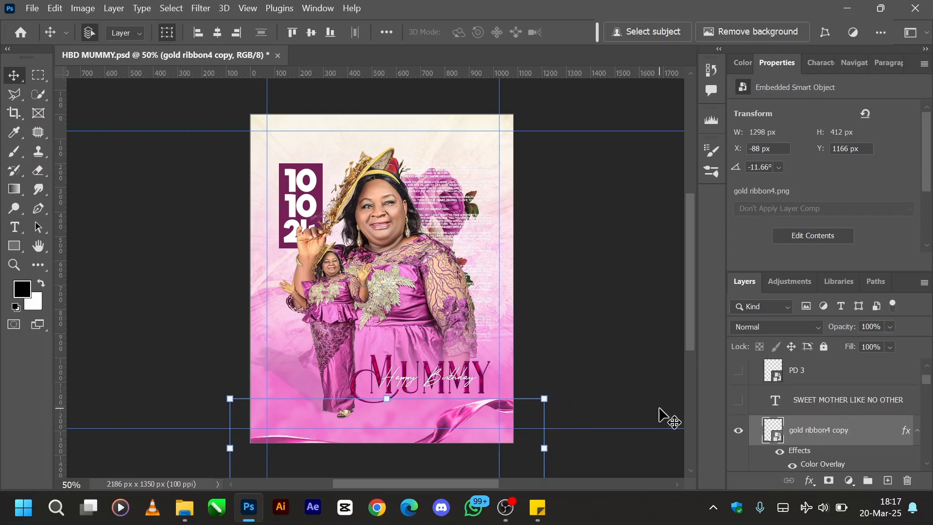
{"action": "left_click", "coordinate": [764, 403]}
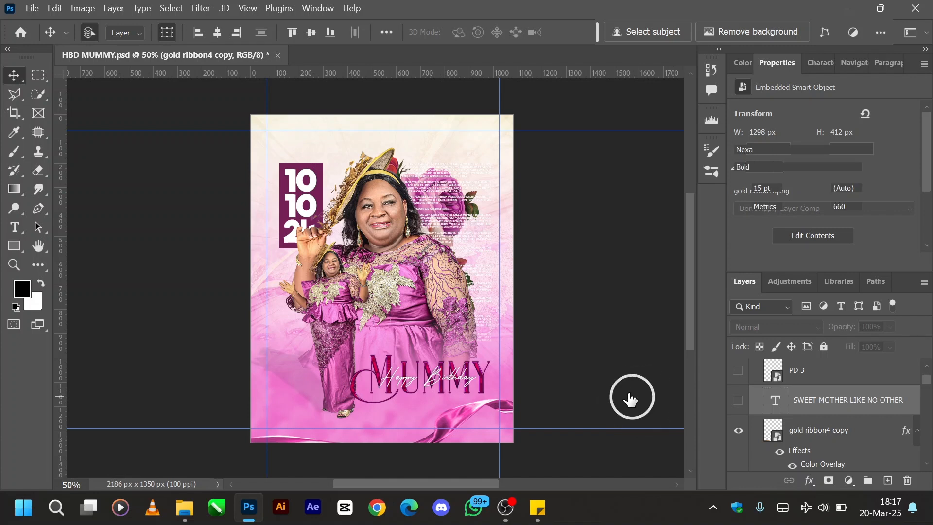
{"action": "left_click", "coordinate": [738, 403]}
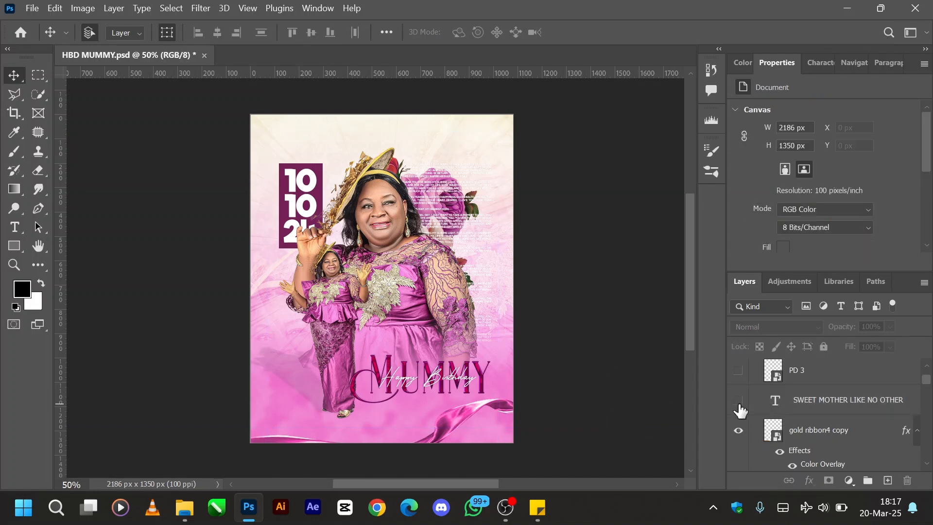
{"action": "left_click", "coordinate": [739, 402]}
{"action": "scroll", "coordinate": [825, 428], "scroll_direction": "up", "scroll_amount": 1}
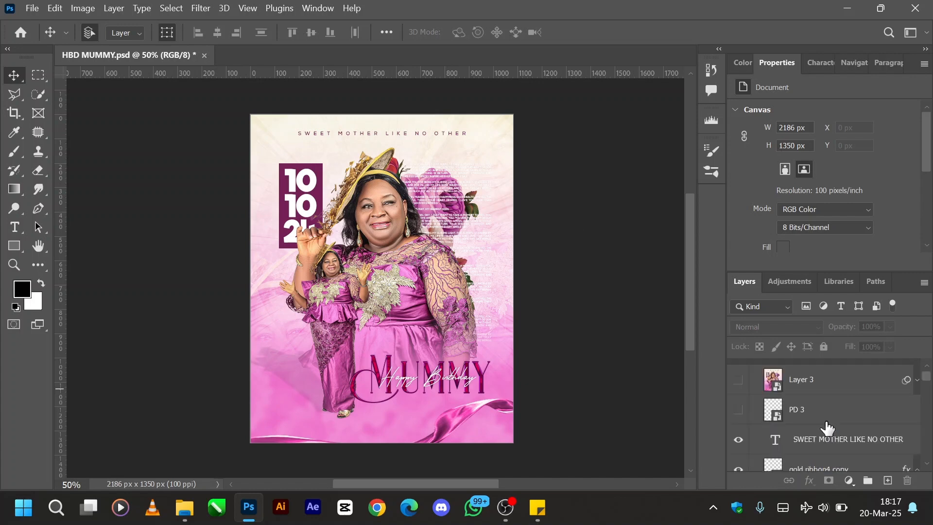
{"action": "left_click", "coordinate": [739, 411]}
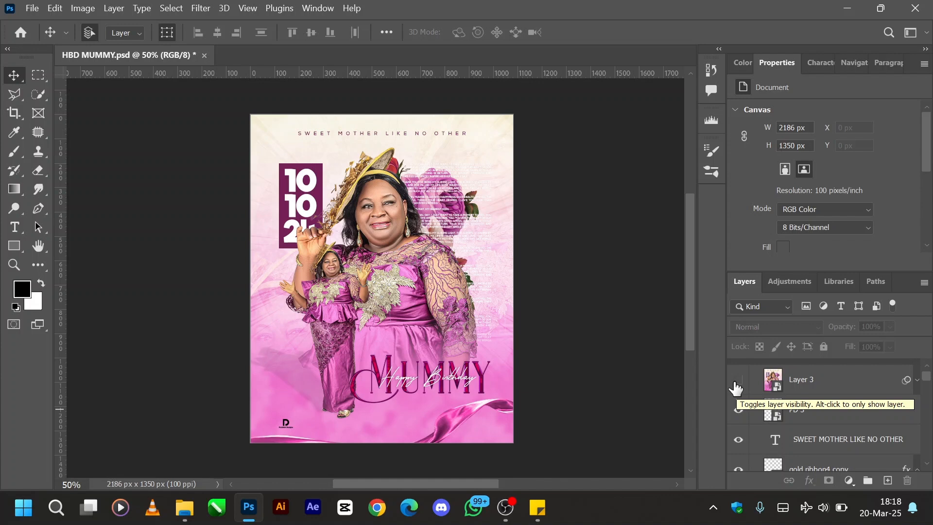
- Stamp all visible layers into a new layer above PD 3 and convert it to a smart object
{"action": "left_click", "coordinate": [842, 413]}
{"action": "key", "text": "ctrl"}
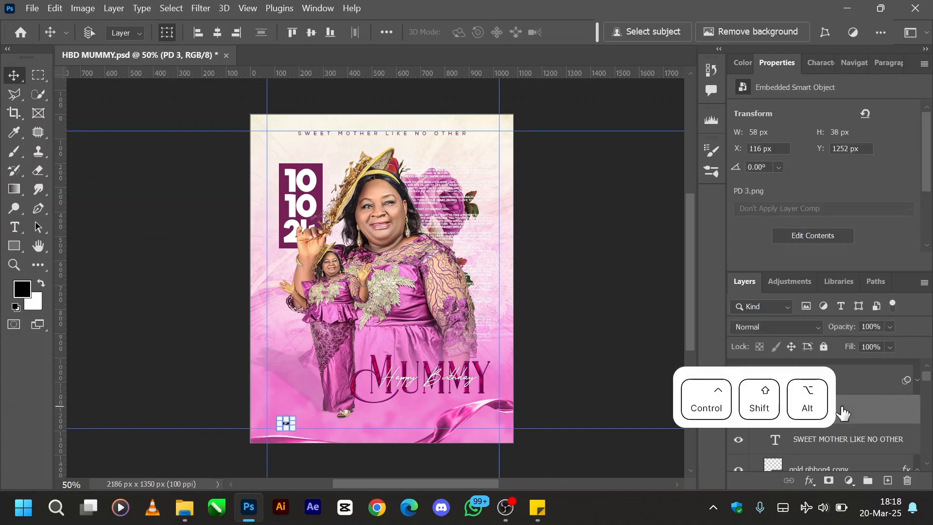
{"action": "key", "text": "ctrl+shift+alt+e"}
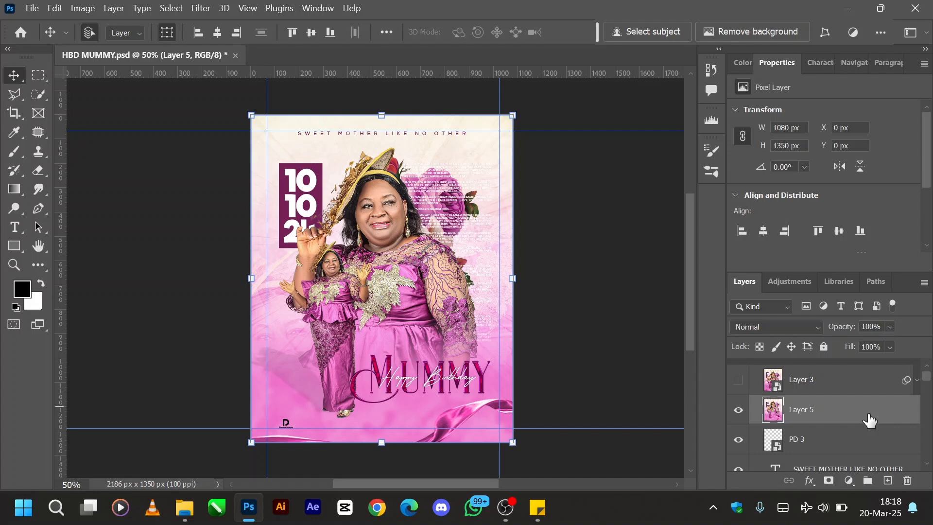
{"action": "key", "text": "ctrl+shift+period"}
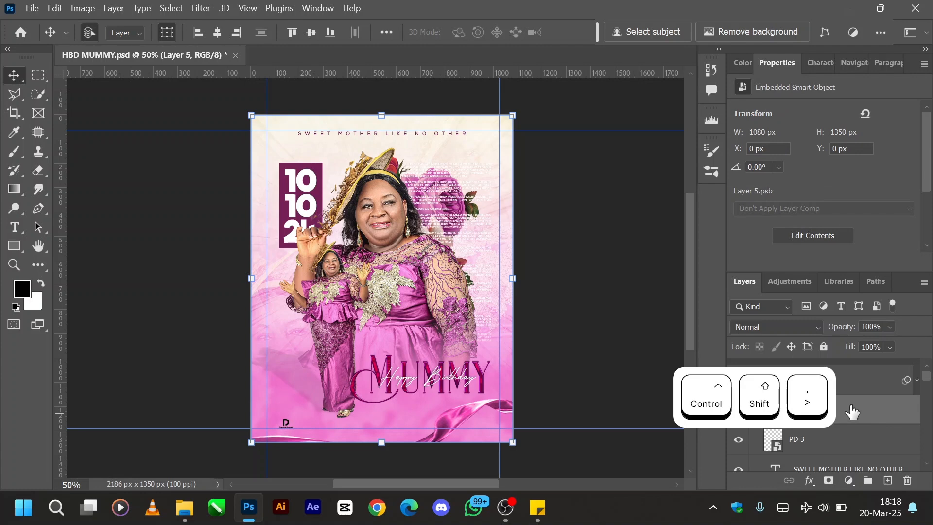
{"action": "right_click", "coordinate": [851, 409]}
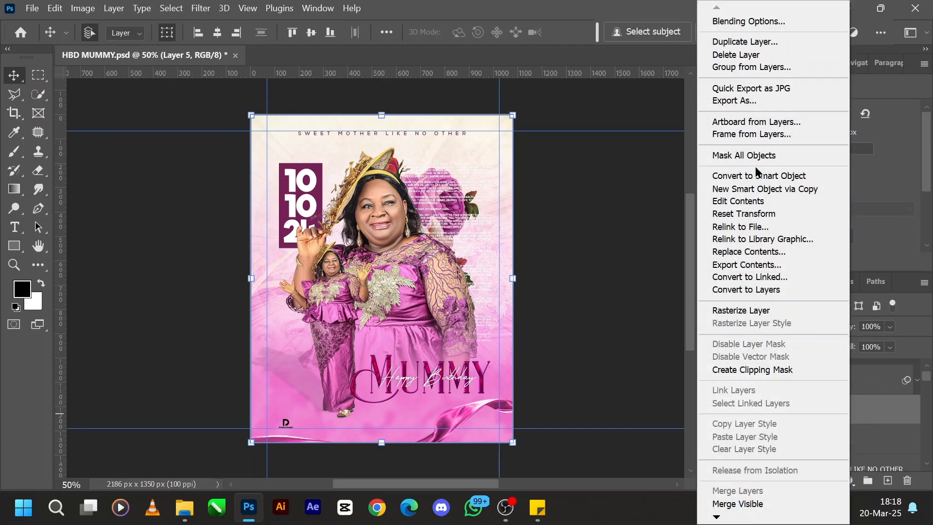
{"action": "left_click", "coordinate": [889, 417]}
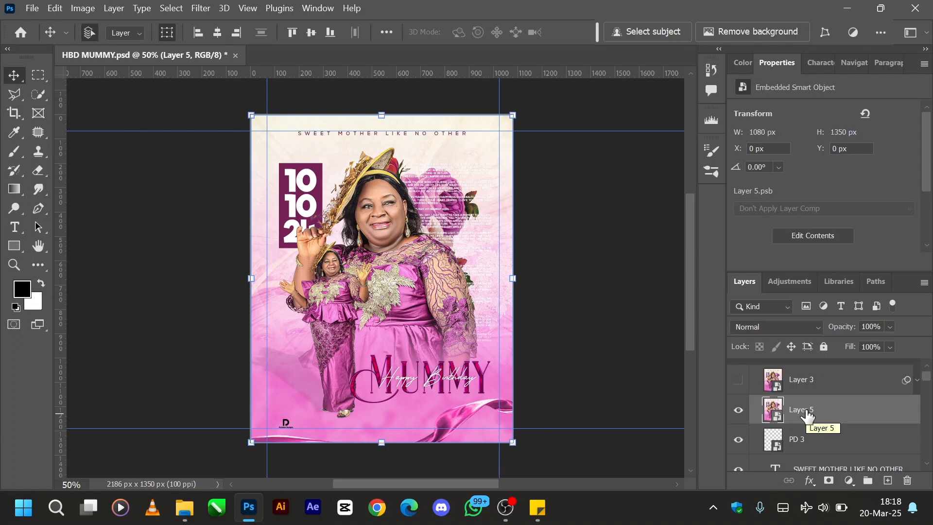
- Start a Camera Raw filter on the stamped smart object, with Texture at +10 and Clarity at +14
{"action": "key", "text": "ctrl+shift+a"}
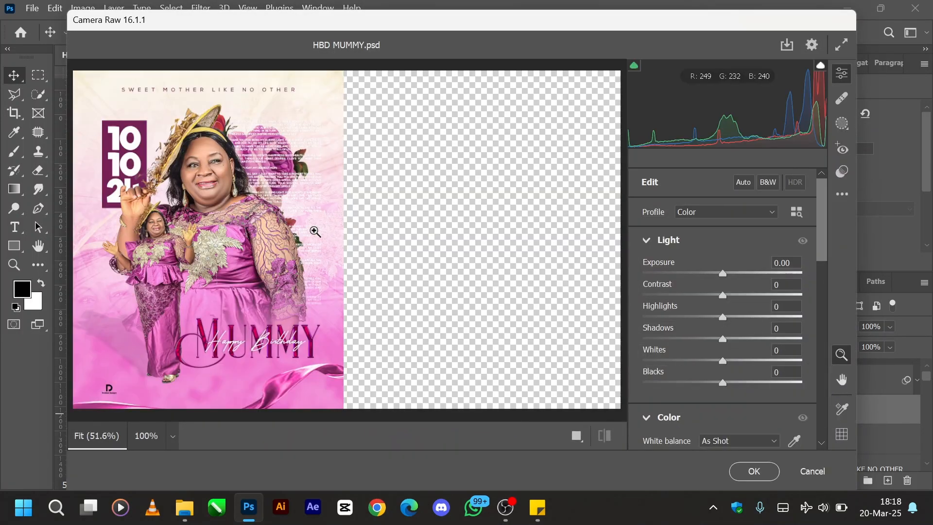
{"action": "mouse_move", "coordinate": [335, 304]}
{"action": "left_mouse_down"}
{"action": "mouse_move", "coordinate": [360, 324]}
{"action": "mouse_move", "coordinate": [531, 366]}
{"action": "mouse_move", "coordinate": [337, 312]}
{"action": "left_mouse_up"}
{"action": "scroll", "coordinate": [722, 365], "scroll_direction": "down", "scroll_amount": 10}
{"action": "key", "text": "super+d"}
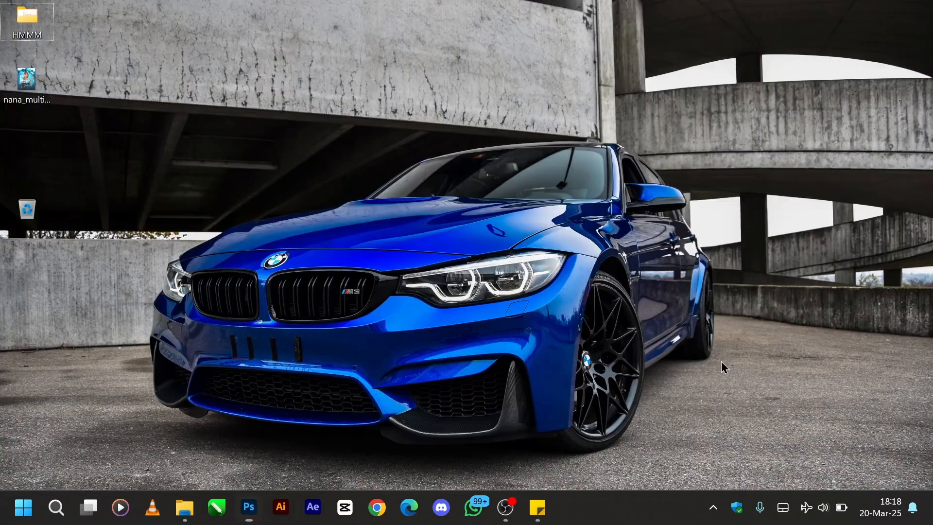
{"action": "key", "text": "super+d"}
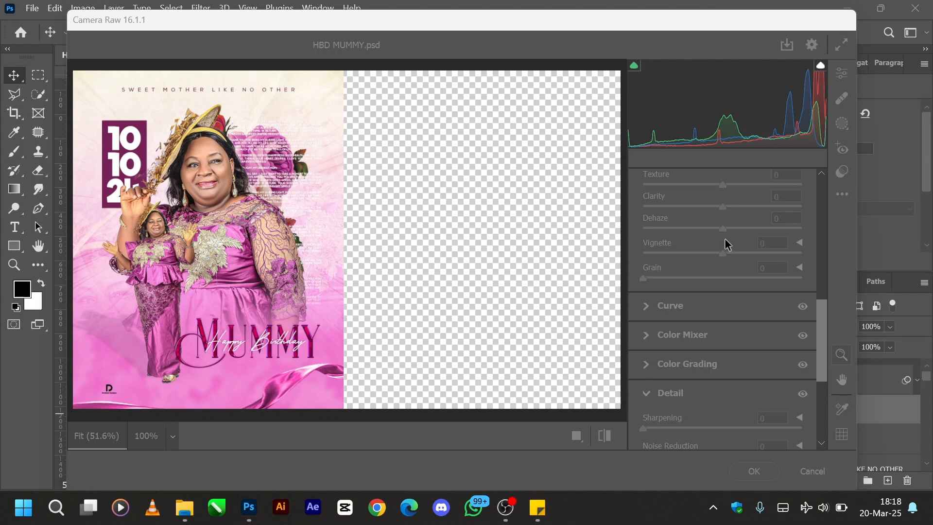
{"action": "left_click", "coordinate": [642, 28]}
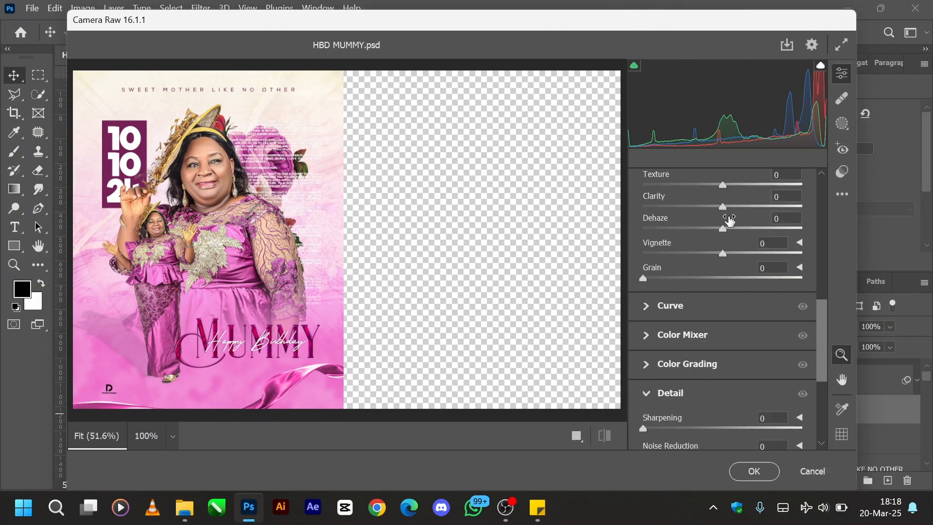
{"action": "left_click_drag", "start_coordinate": [724, 210], "coordinate": [733, 186]}
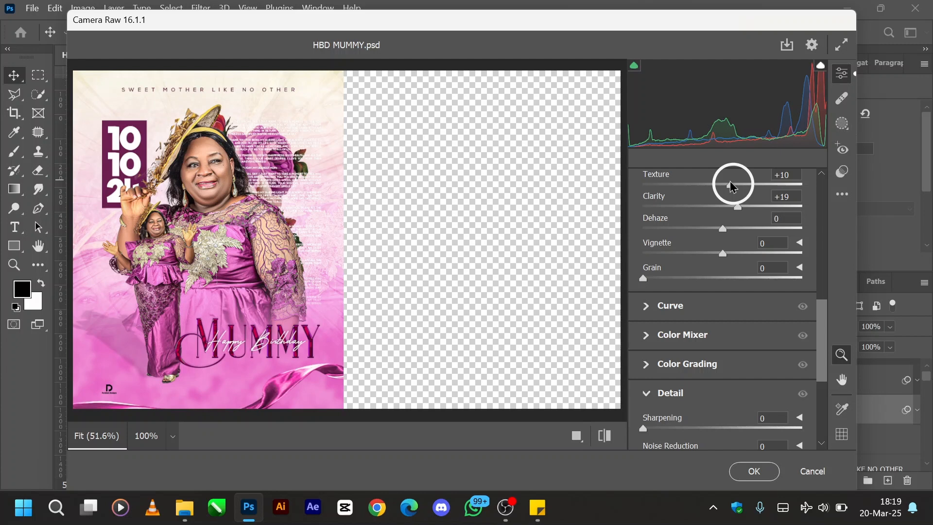
{"action": "scroll", "coordinate": [743, 248], "scroll_direction": "up", "scroll_amount": 2}
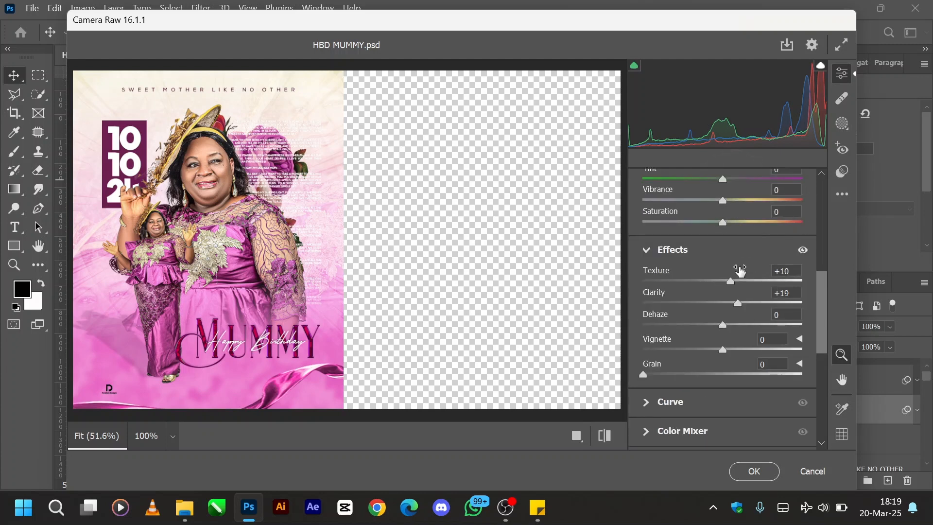
{"action": "mouse_move", "coordinate": [738, 305]}
{"action": "left_mouse_down"}
{"action": "mouse_move", "coordinate": [727, 307]}
{"action": "mouse_move", "coordinate": [734, 305]}
{"action": "left_mouse_up"}
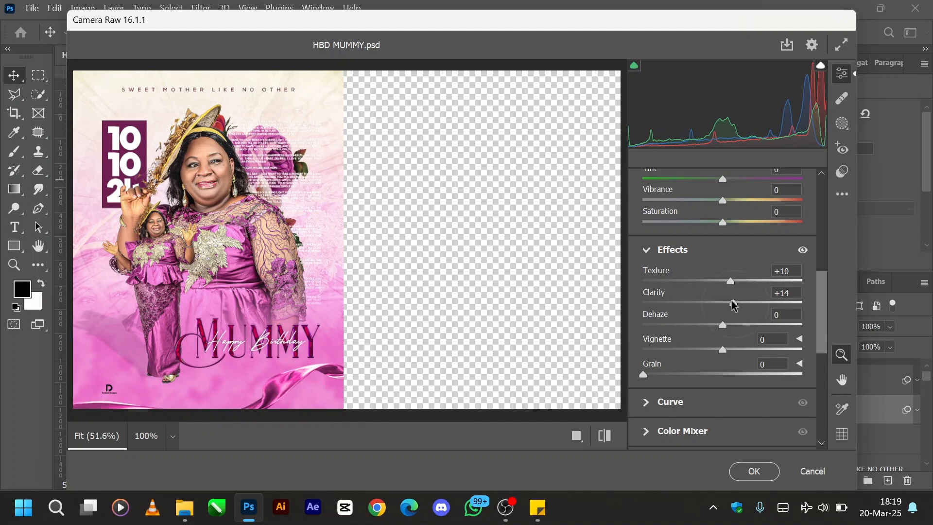
- Set the Camera Raw Grain to 25, checking it at 100% zoom, and set Clarity to -4
{"action": "left_click_drag", "start_coordinate": [643, 376], "coordinate": [662, 375]}
{"action": "left_click", "coordinate": [233, 383]}
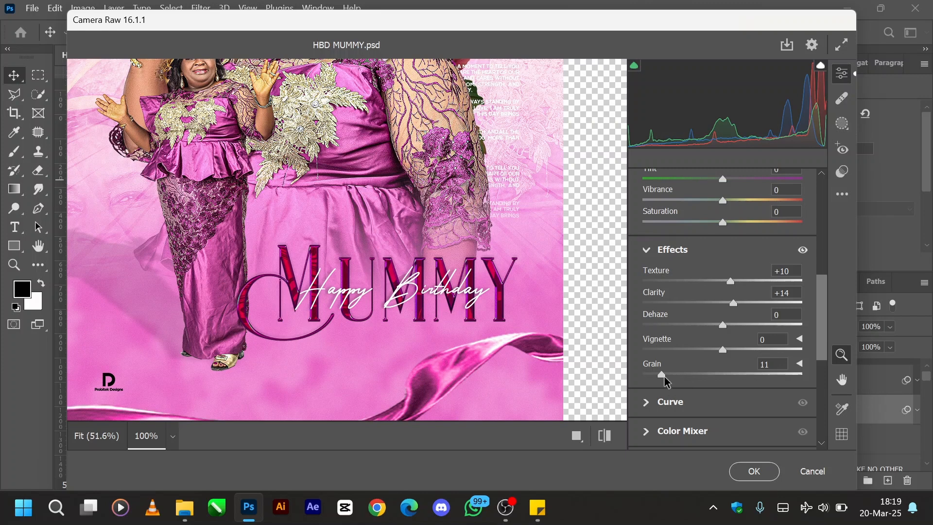
{"action": "left_click_drag", "start_coordinate": [664, 376], "coordinate": [688, 378]}
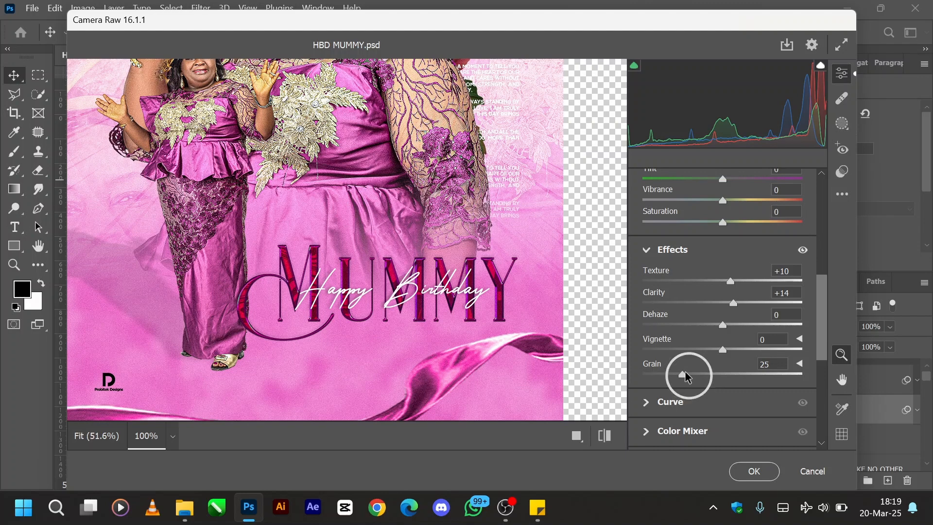
{"action": "left_click", "coordinate": [394, 270]}
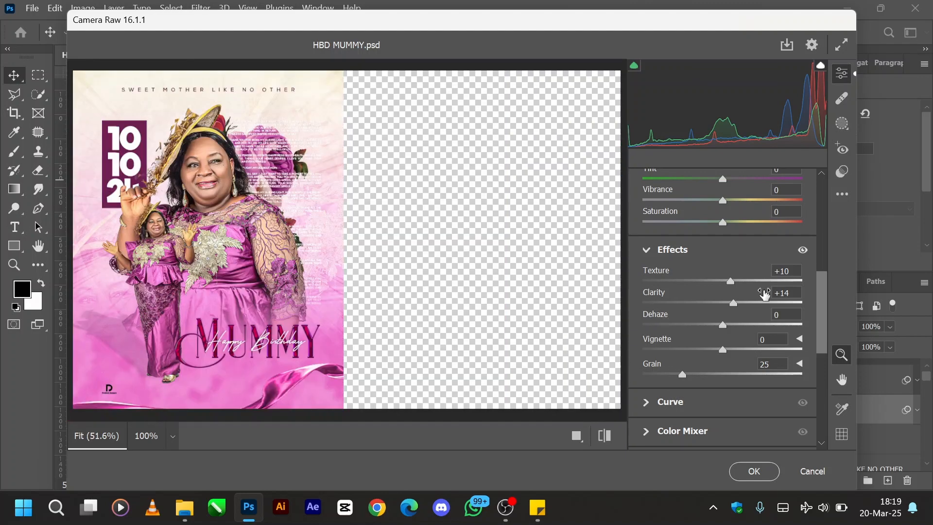
{"action": "left_click_drag", "start_coordinate": [735, 305], "coordinate": [722, 305]}
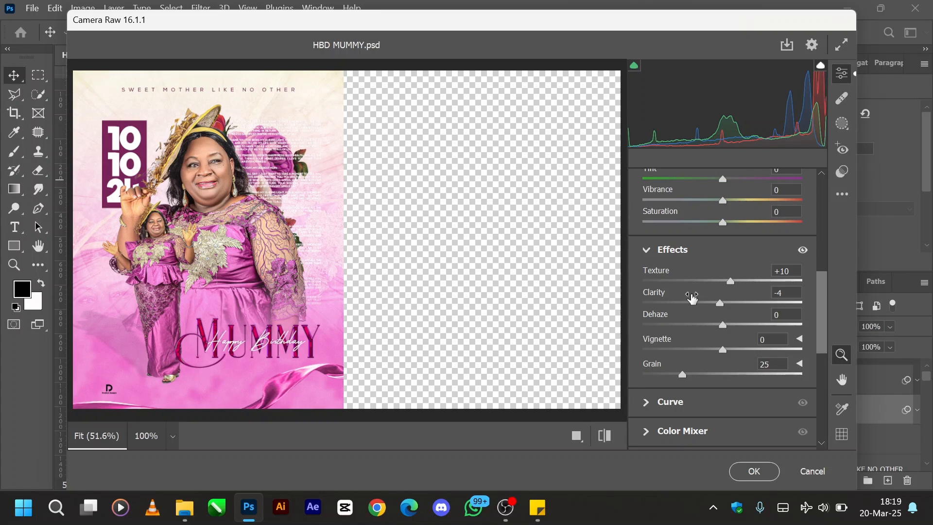
- Set Whites to -45 and Blacks to -42, and apply the Camera Raw filter
{"action": "scroll", "coordinate": [693, 297], "scroll_direction": "up", "scroll_amount": 10}
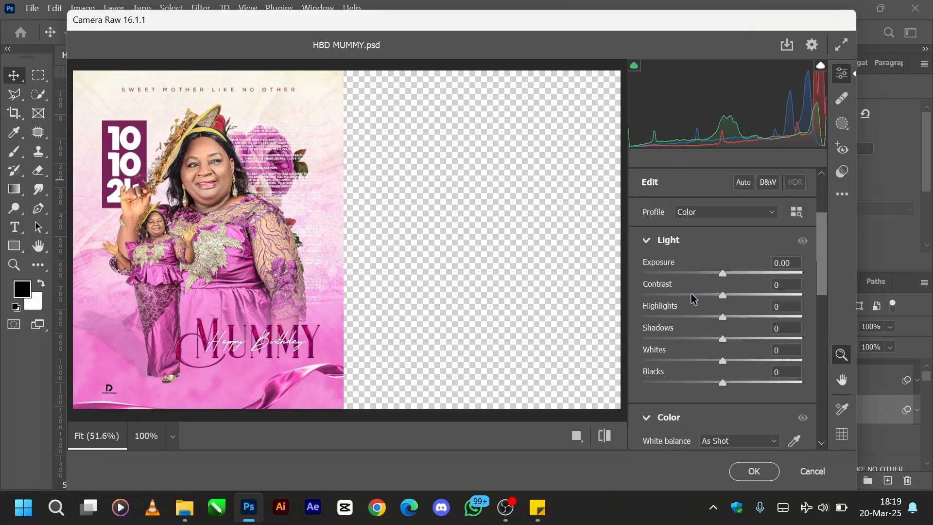
{"action": "left_click_drag", "start_coordinate": [724, 362], "coordinate": [690, 361]}
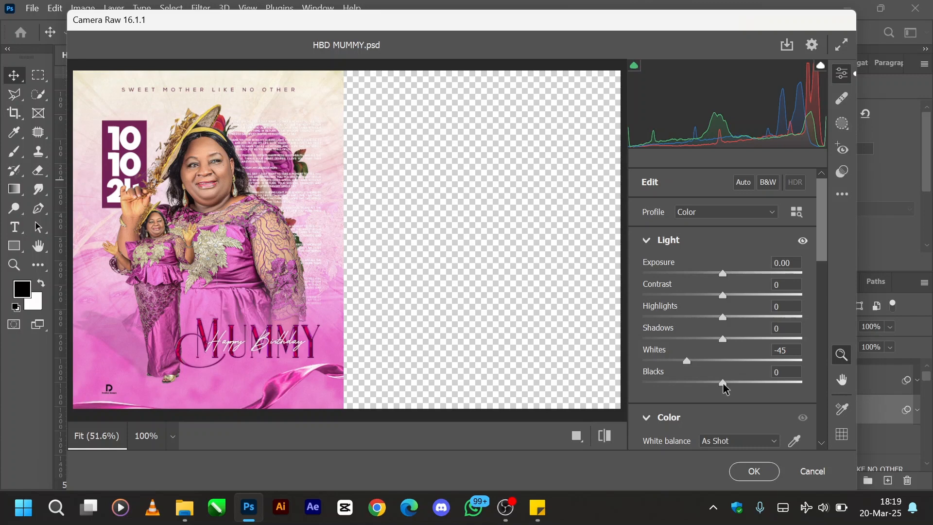
{"action": "left_click_drag", "start_coordinate": [725, 386], "coordinate": [692, 386]}
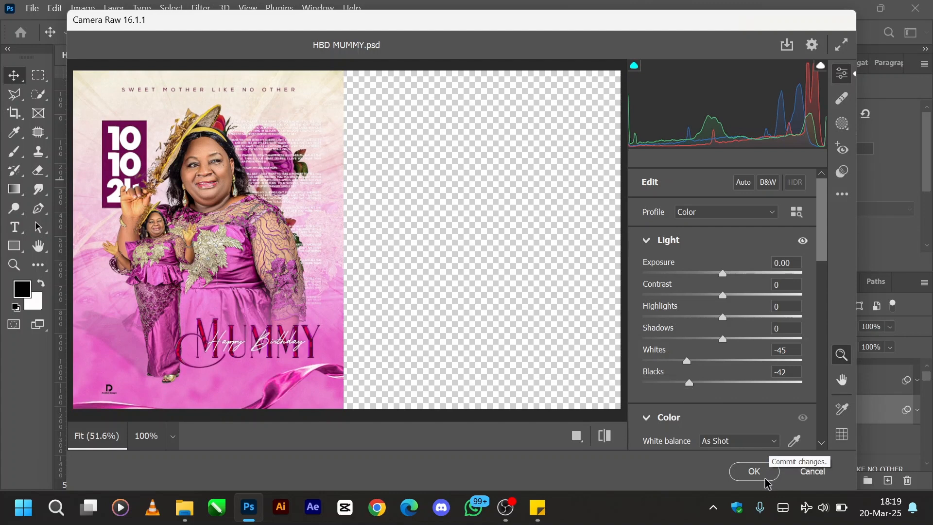
{"action": "left_click", "coordinate": [761, 474]}
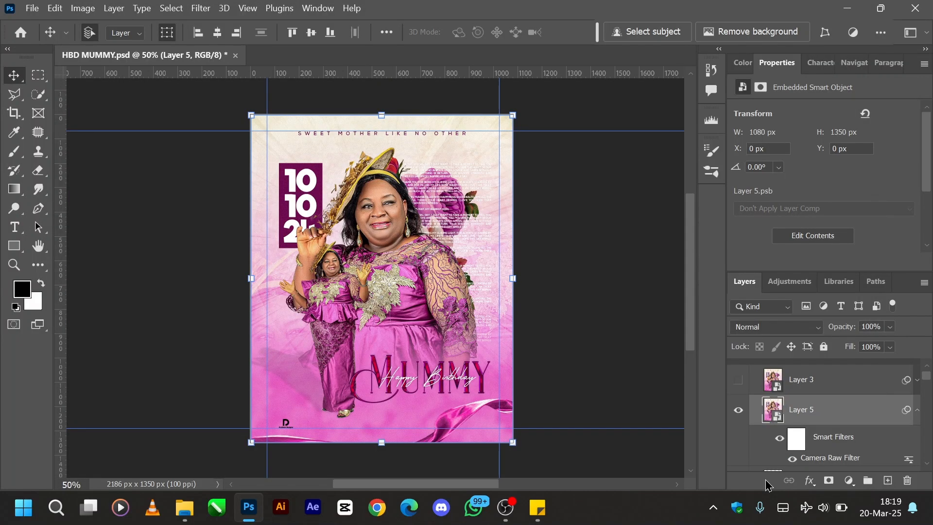
- Hide the newly stamped smart object, show the original Layer 3 instead, and collapse Artboard 1
{"action": "left_click", "coordinate": [738, 410]}
{"action": "left_click", "coordinate": [739, 382]}
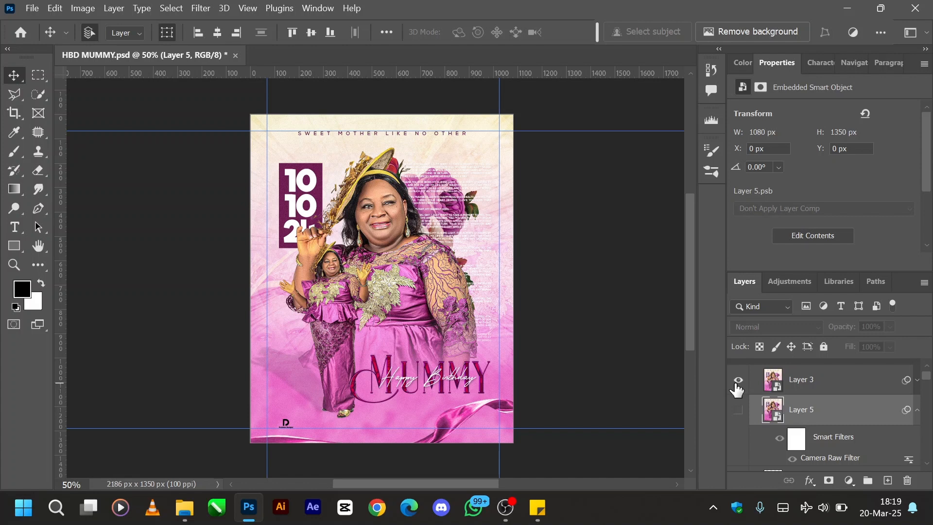
{"action": "scroll", "coordinate": [856, 387], "scroll_direction": "up", "scroll_amount": 1}
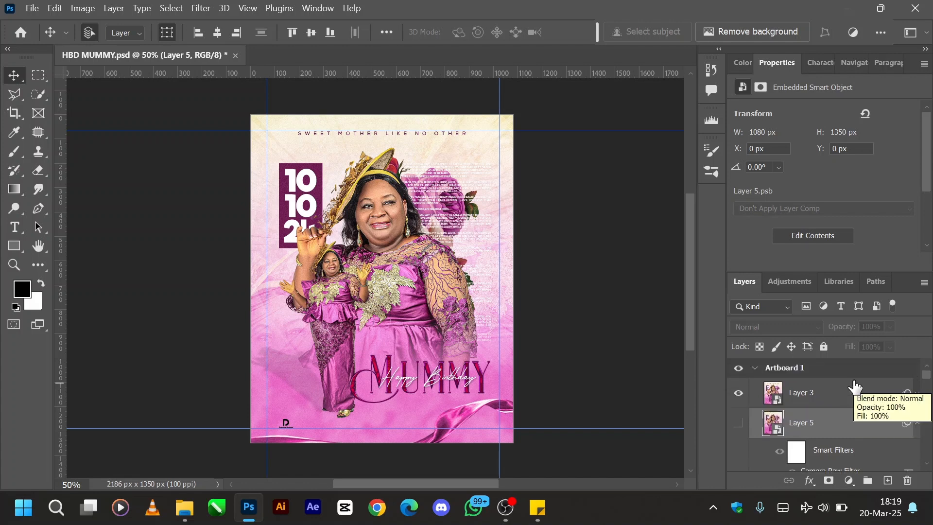
{"action": "left_click", "coordinate": [757, 369]}
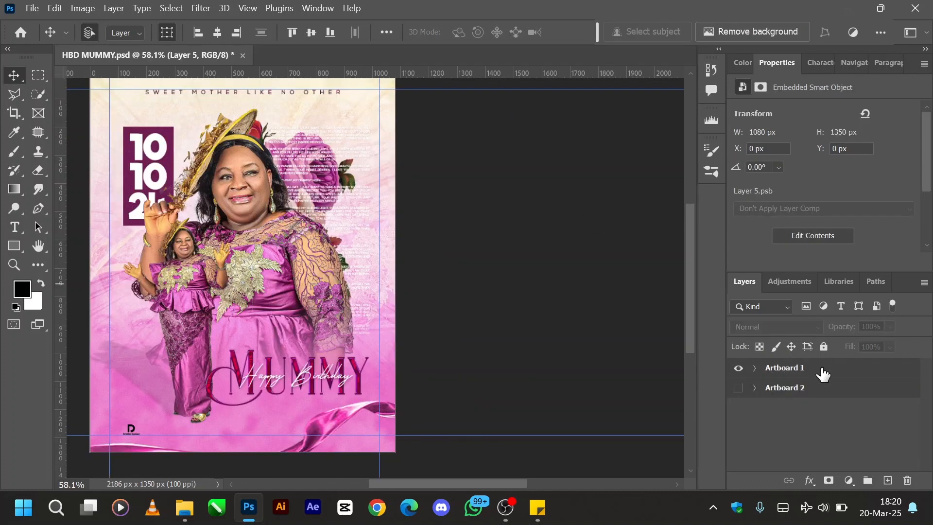
- Try to duplicate Artboard 1 directly below itself in the layer stack
{"action": "left_click", "coordinate": [822, 374]}
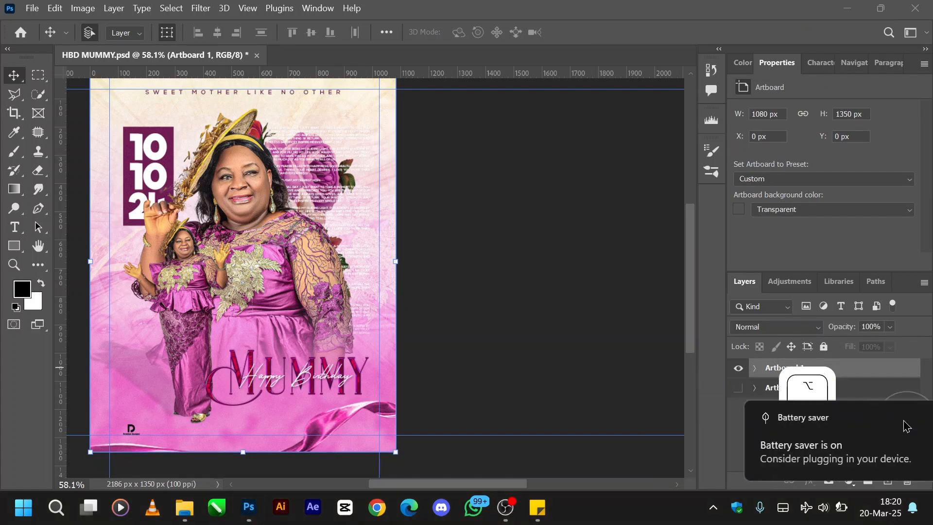
{"action": "left_click_drag", "start_coordinate": [844, 372], "coordinate": [854, 389]}
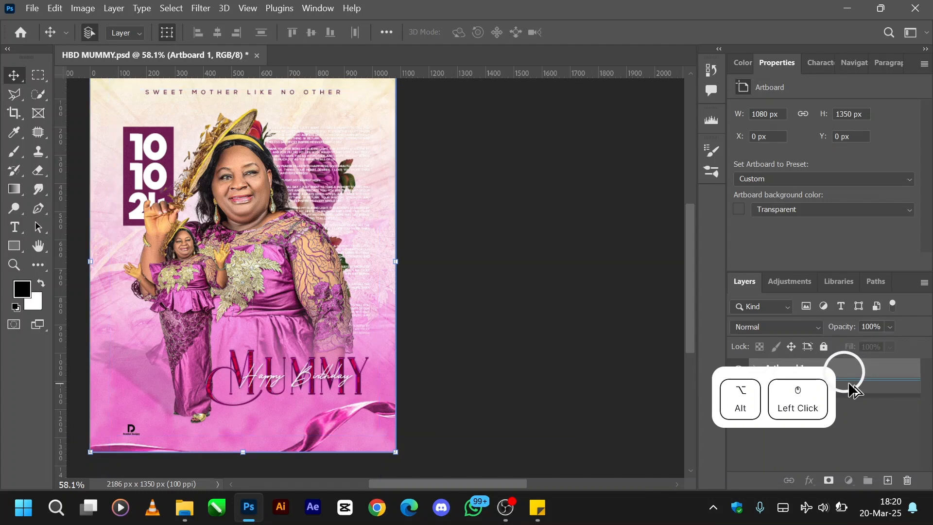
{"action": "left_click_drag", "start_coordinate": [855, 389], "coordinate": [855, 386]}
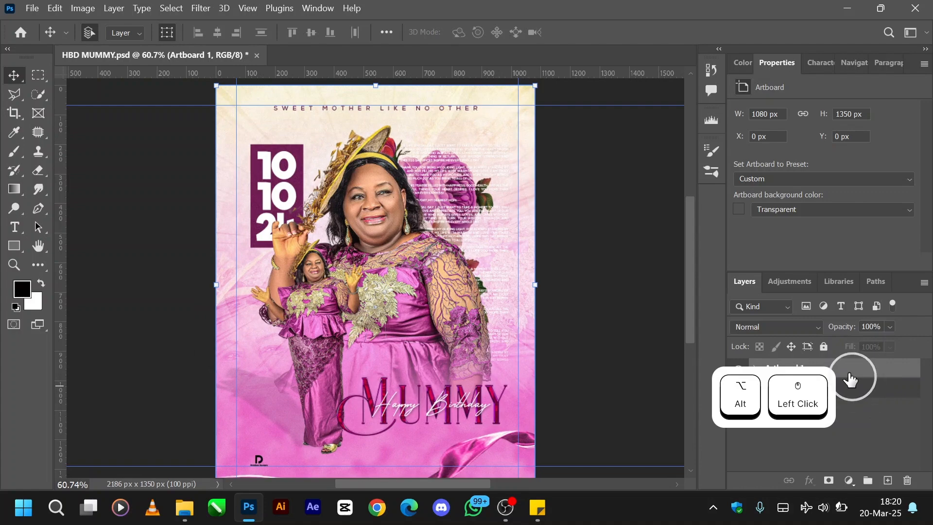
{"action": "key", "text": "super+Tab"}
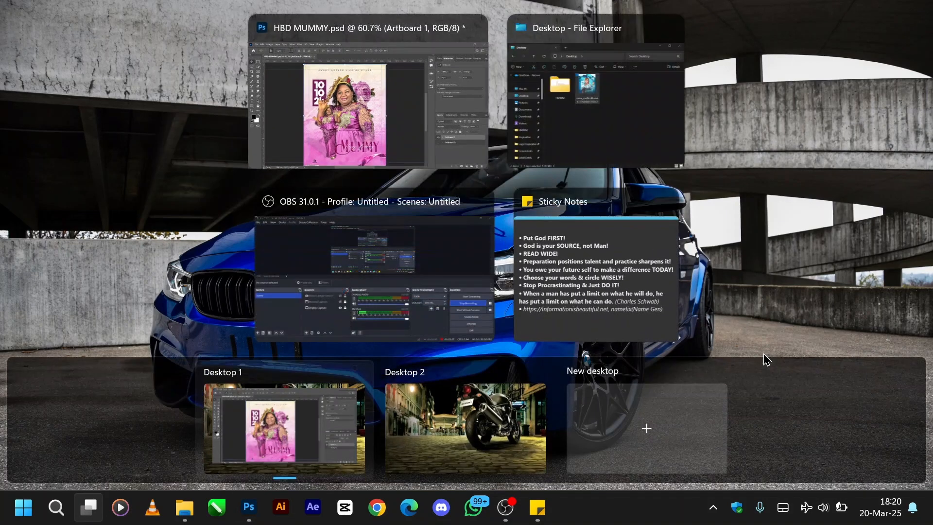
{"action": "left_click", "coordinate": [389, 120]}
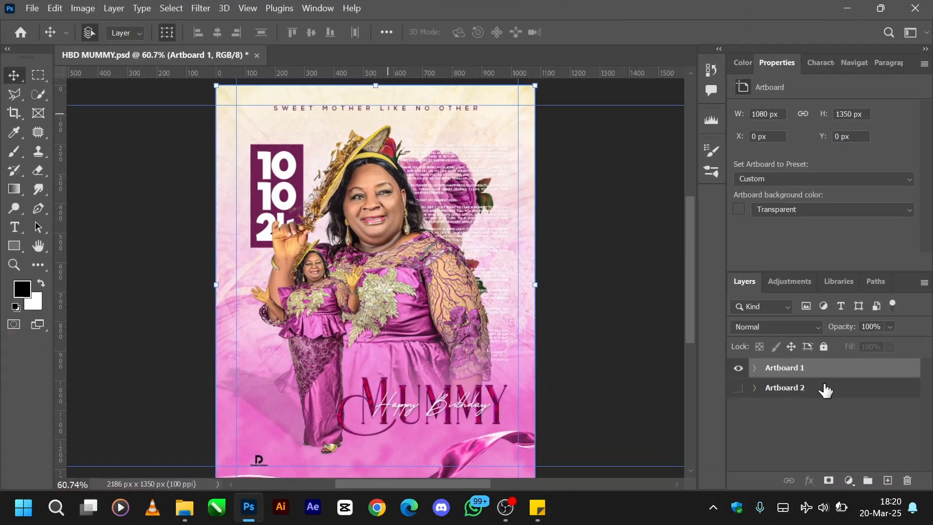
- Duplicate Artboard 1 directly below the original in the layer stack
{"action": "key", "text": "alt"}
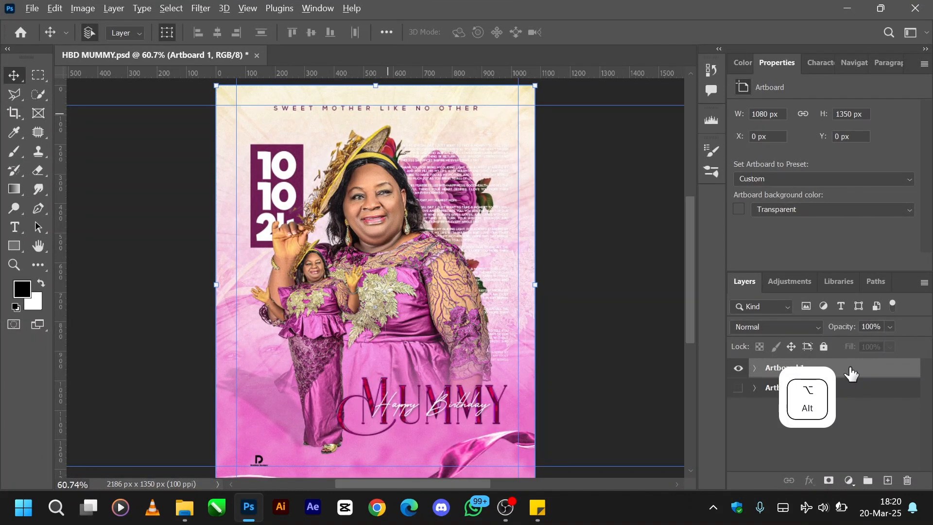
{"action": "left_click_drag", "start_coordinate": [851, 372], "coordinate": [856, 384]}
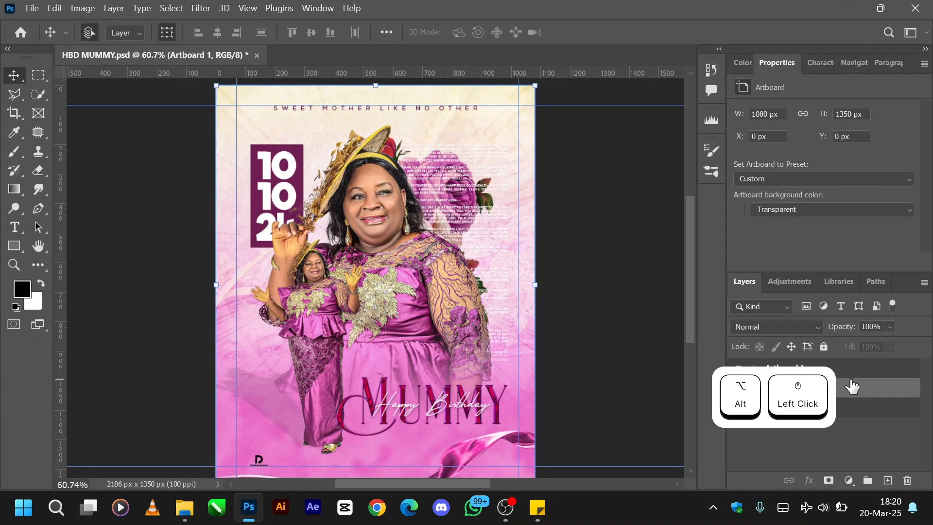
{"action": "left_click", "coordinate": [856, 368]}
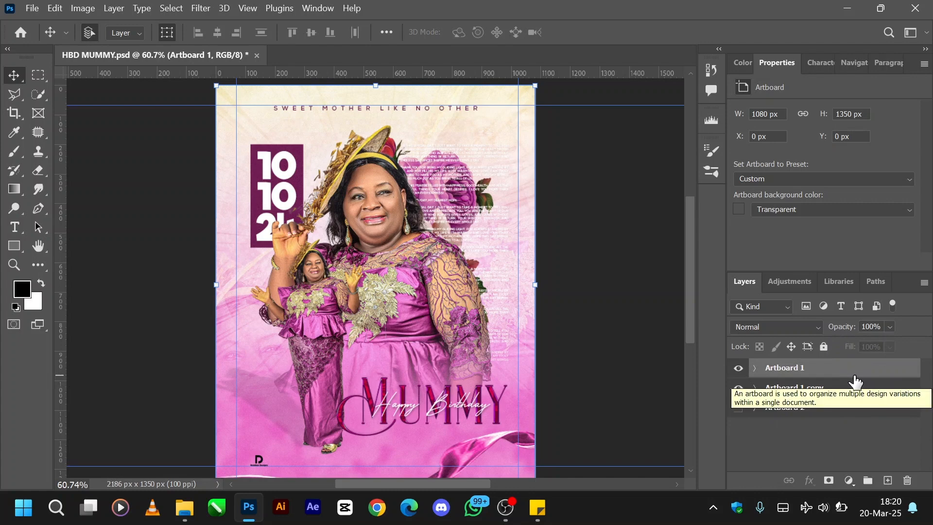
- Move the Artboard 1 copy horizontally to X 1160 px so it sits beside the original artboard
{"action": "left_click", "coordinate": [792, 389]}
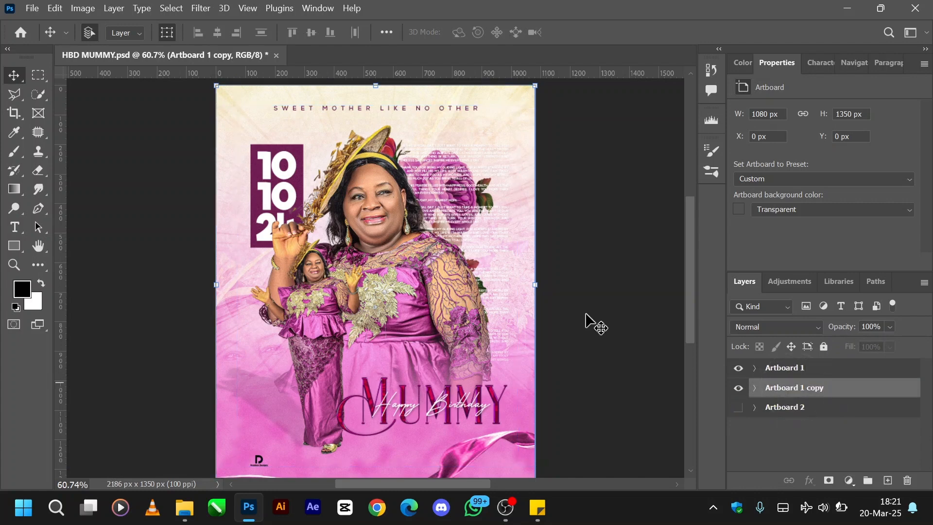
{"action": "key", "text": "ctrl+minus"}
{"action": "key", "text": "ctrl+minus"}
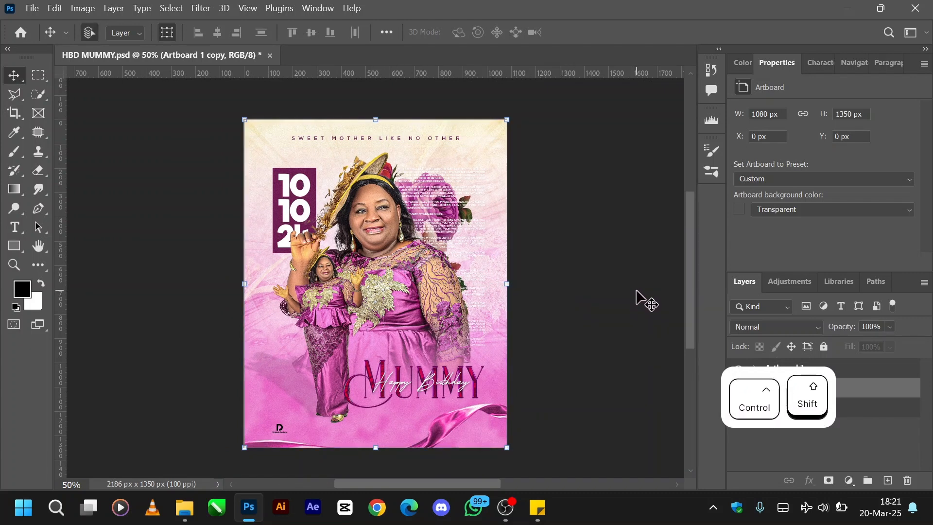
{"action": "left_click_drag", "start_coordinate": [474, 274], "coordinate": [618, 287]}
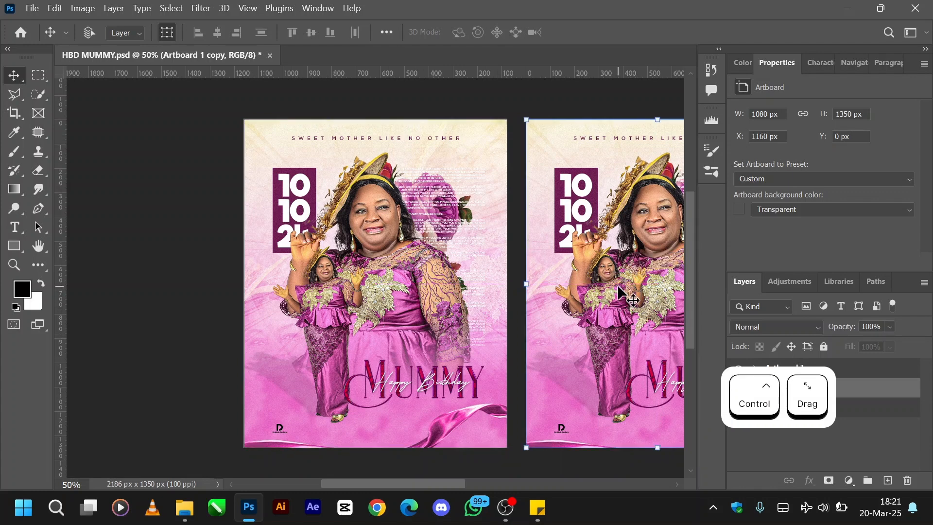
- Rename the duplicated artboard as Artboard 2
{"action": "scroll", "coordinate": [618, 285], "scroll_direction": "right", "scroll_amount": 4}
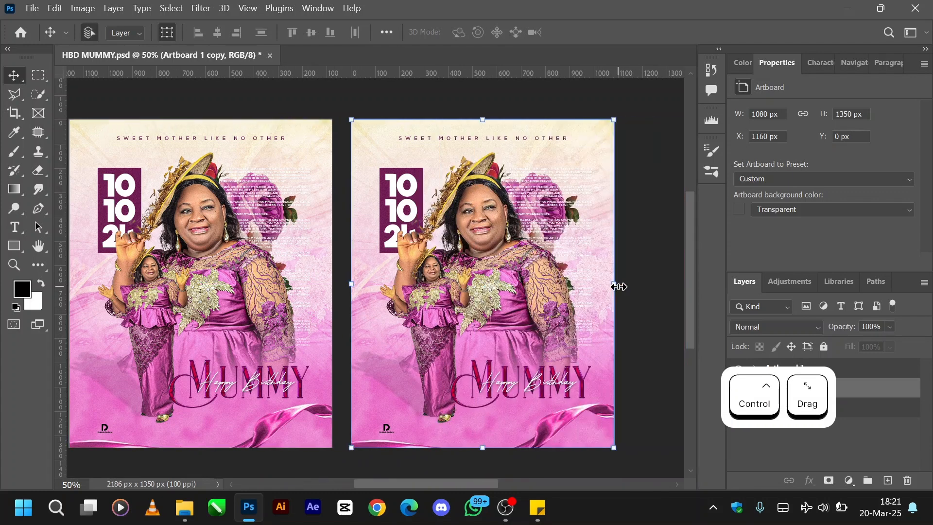
{"action": "scroll", "coordinate": [619, 287], "scroll_direction": "left", "scroll_amount": 2}
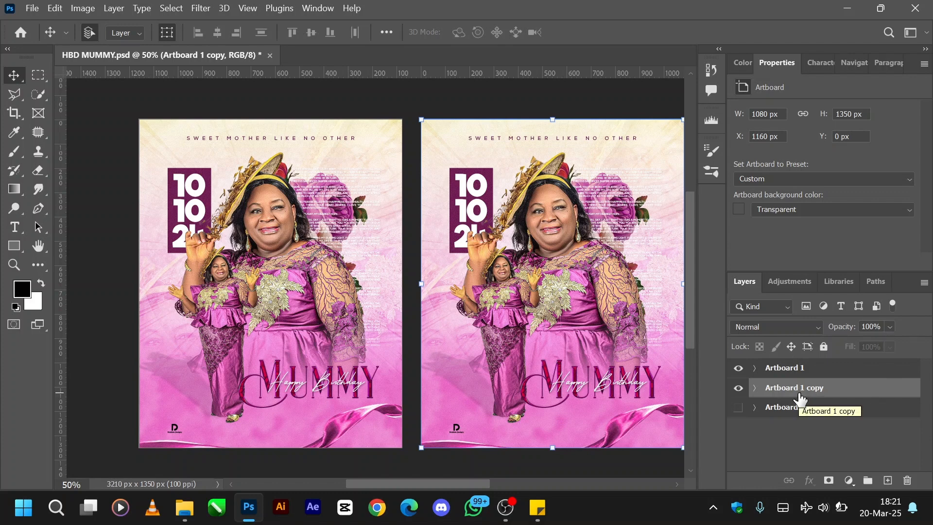
{"action": "key", "text": "ctrl+shift+r"}
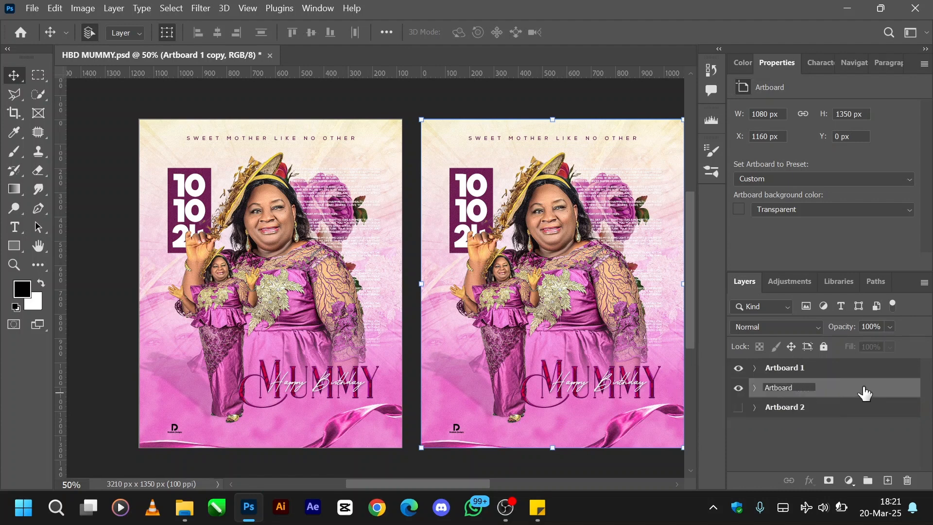
{"action": "key", "text": "Return"}
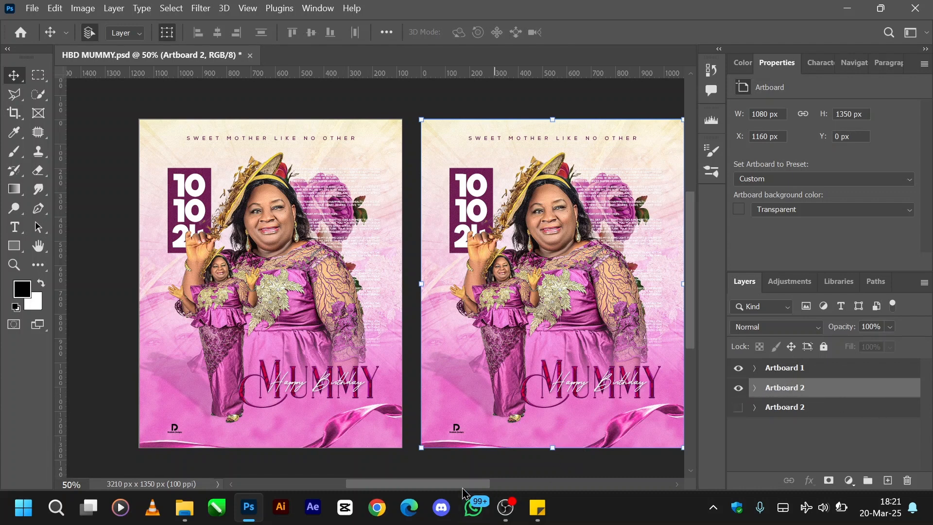
- Hide the duplicated Artboard 2 and show the original Artboard 2 with the torn-paper design instead
{"action": "left_click_drag", "start_coordinate": [463, 484], "coordinate": [481, 485]}
{"action": "left_click", "coordinate": [739, 387]}
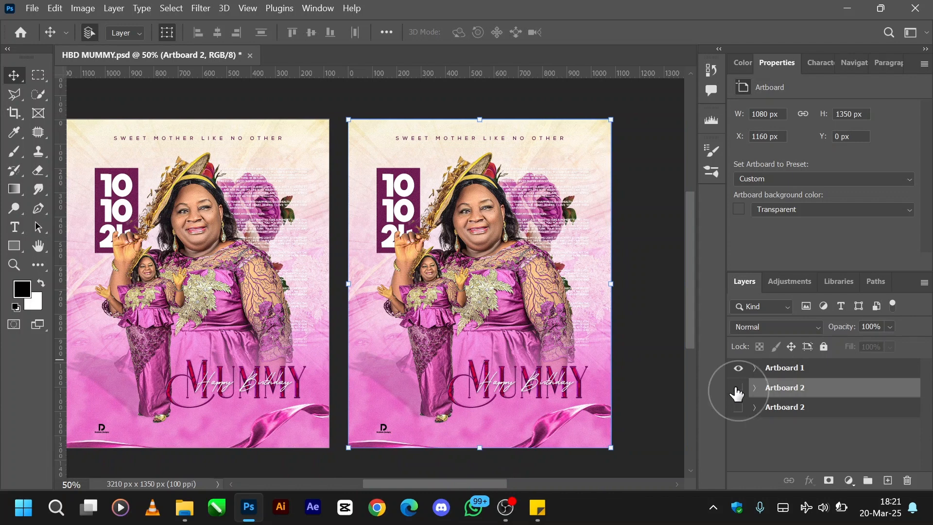
{"action": "left_click", "coordinate": [738, 408]}
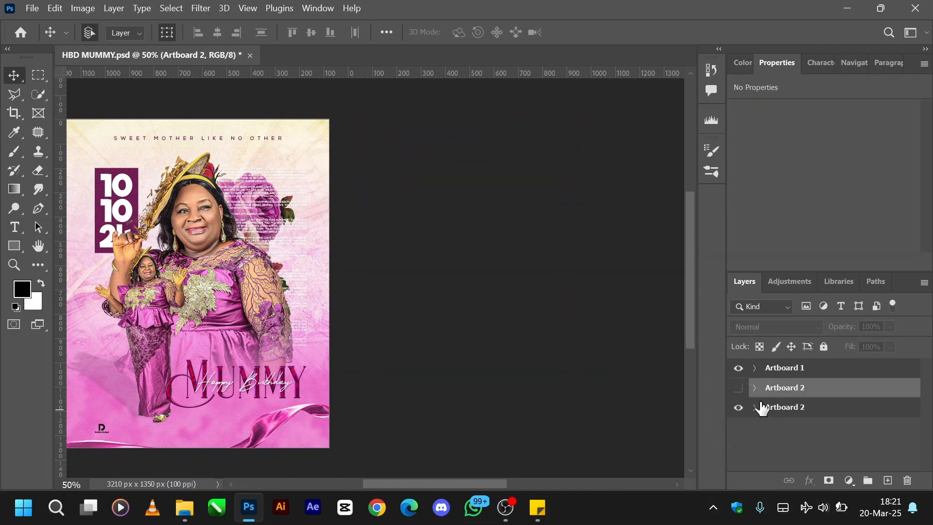
- Inside the original Artboard 2, hide Layer 4 and the two torn-paper layers, pngegg4 and pngegg4 copy
{"action": "left_click", "coordinate": [756, 407]}
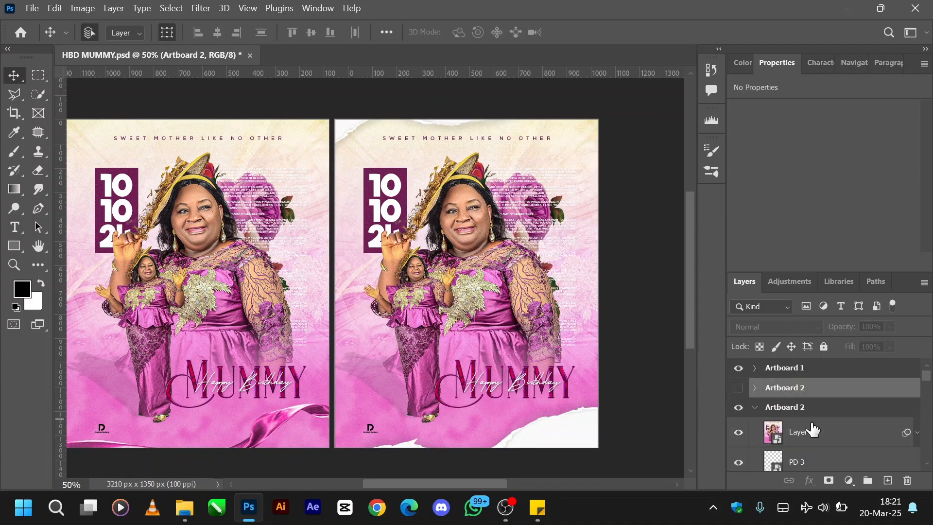
{"action": "scroll", "coordinate": [813, 431], "scroll_direction": "down", "scroll_amount": 1}
{"action": "left_click", "coordinate": [739, 393]}
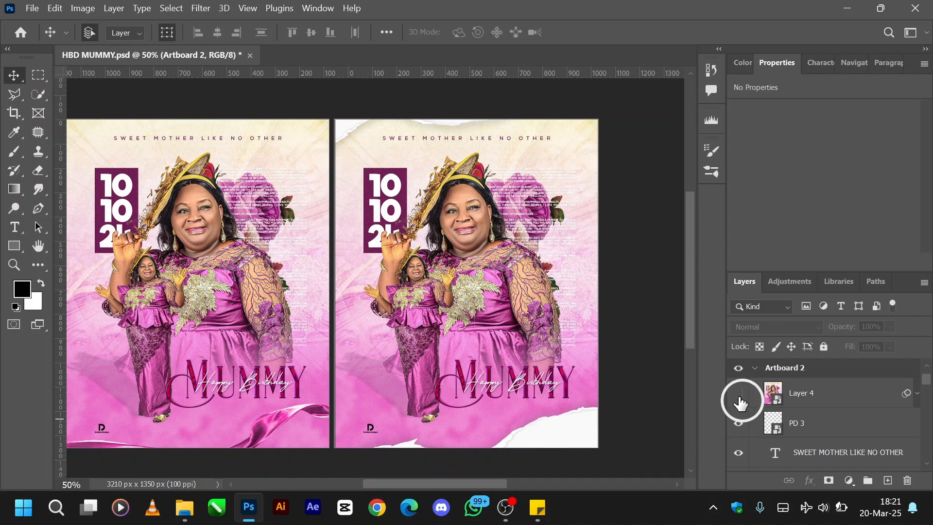
{"action": "scroll", "coordinate": [794, 430], "scroll_direction": "down", "scroll_amount": 1}
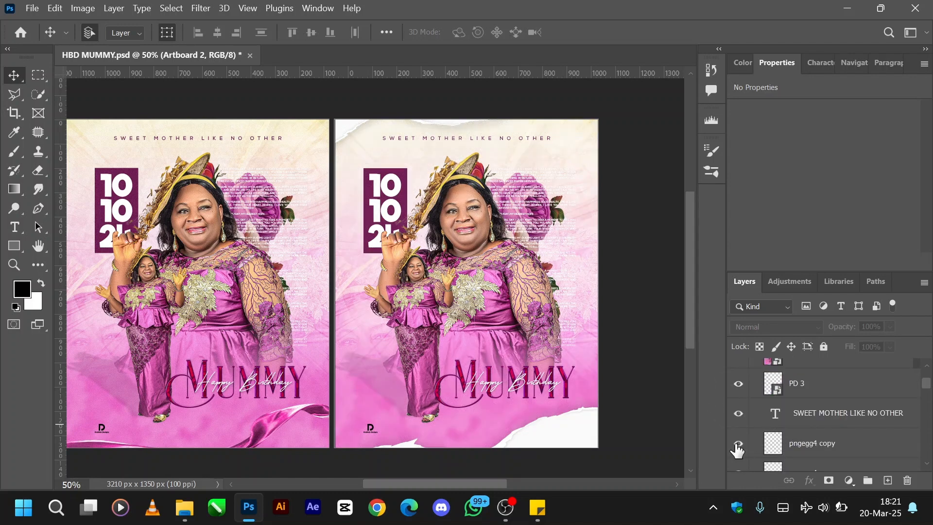
{"action": "scroll", "coordinate": [753, 447], "scroll_direction": "down", "scroll_amount": 2}
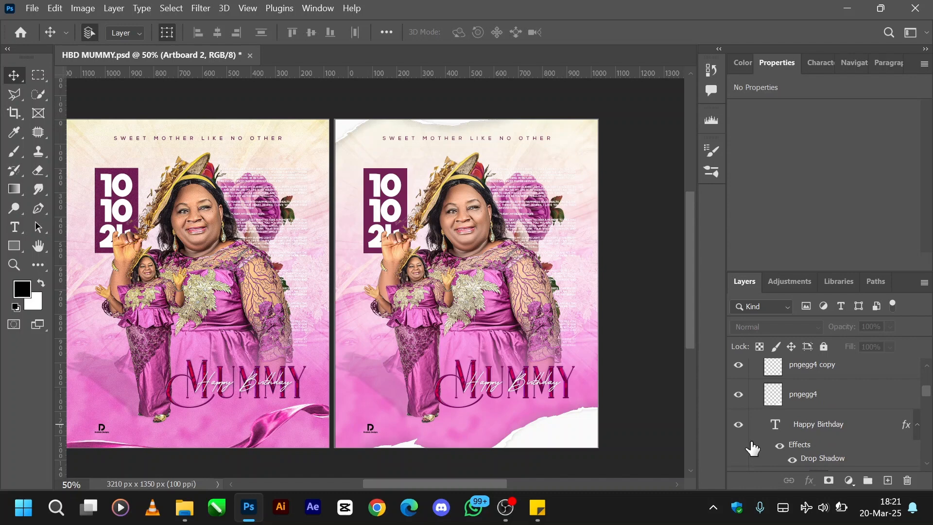
{"action": "left_click", "coordinate": [739, 395]}
{"action": "scroll", "coordinate": [739, 403], "scroll_direction": "up", "scroll_amount": 1}
{"action": "left_click", "coordinate": [739, 403]}
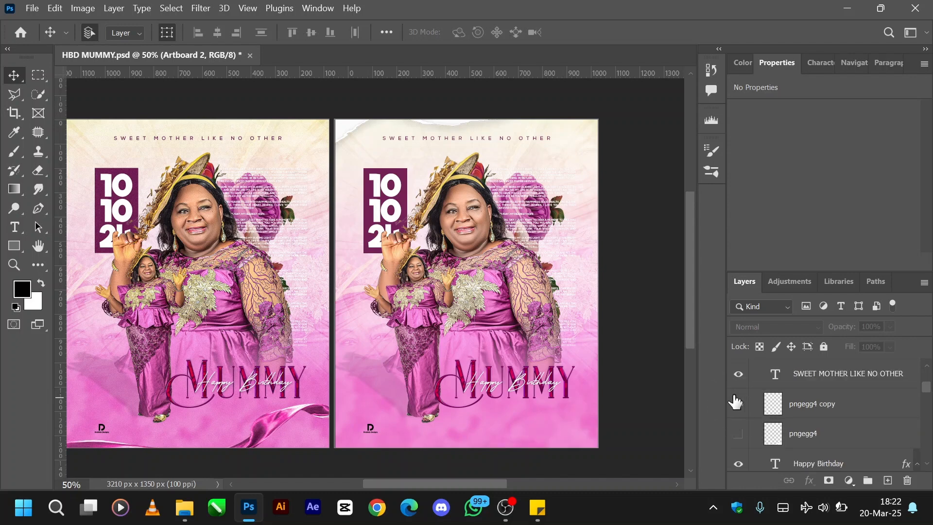
{"action": "left_click", "coordinate": [739, 406]}
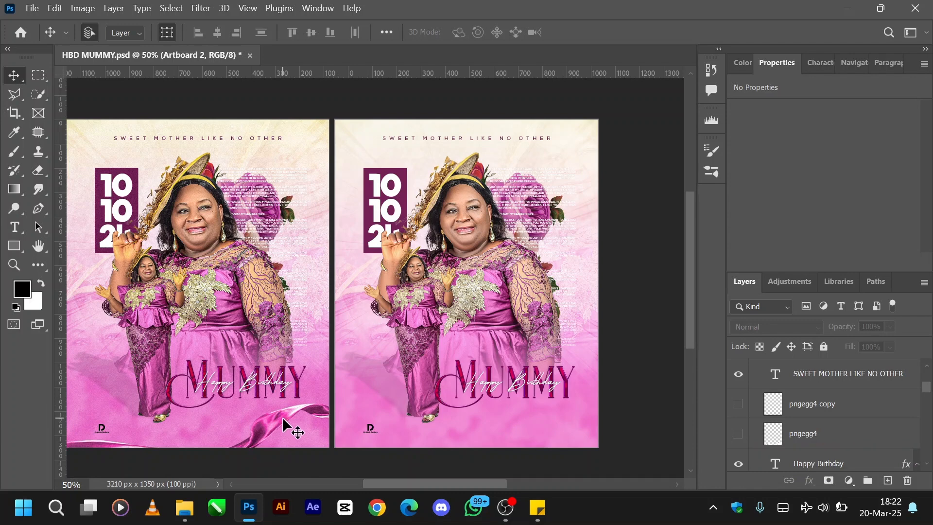
- Show the pngegg4 torn paper, move it up over the MUMMY title to X -90 px, Y 870 px, and undo the move
{"action": "left_click", "coordinate": [738, 433]}
{"action": "left_click", "coordinate": [814, 438]}
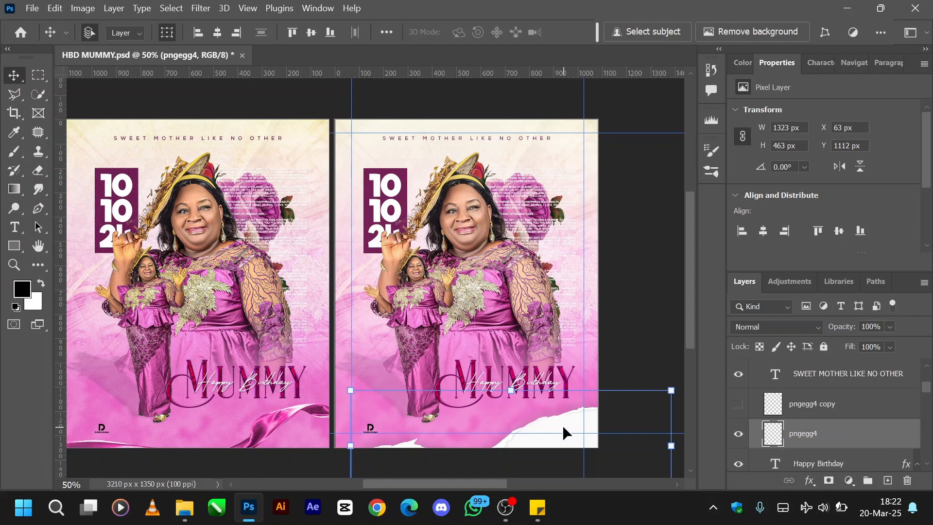
{"action": "left_click_drag", "start_coordinate": [564, 427], "coordinate": [528, 375]}
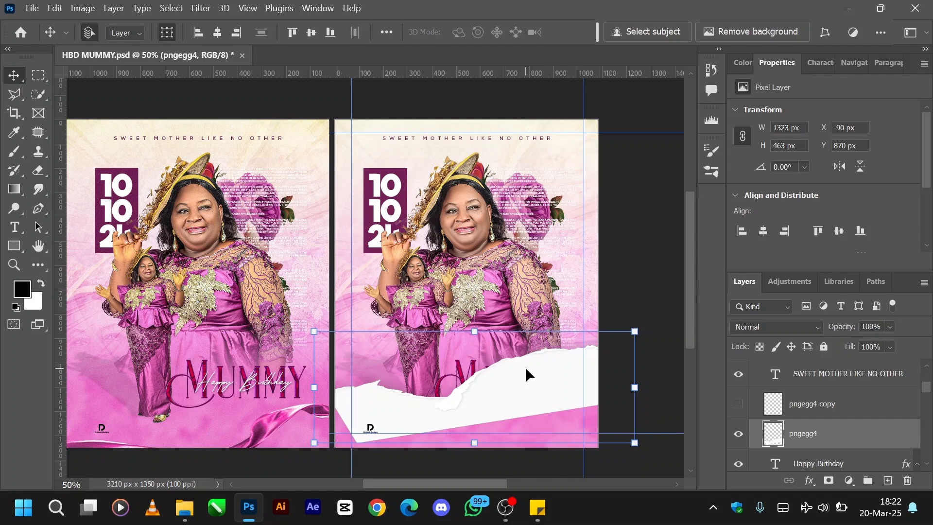
{"action": "key", "text": "ctrl+z"}
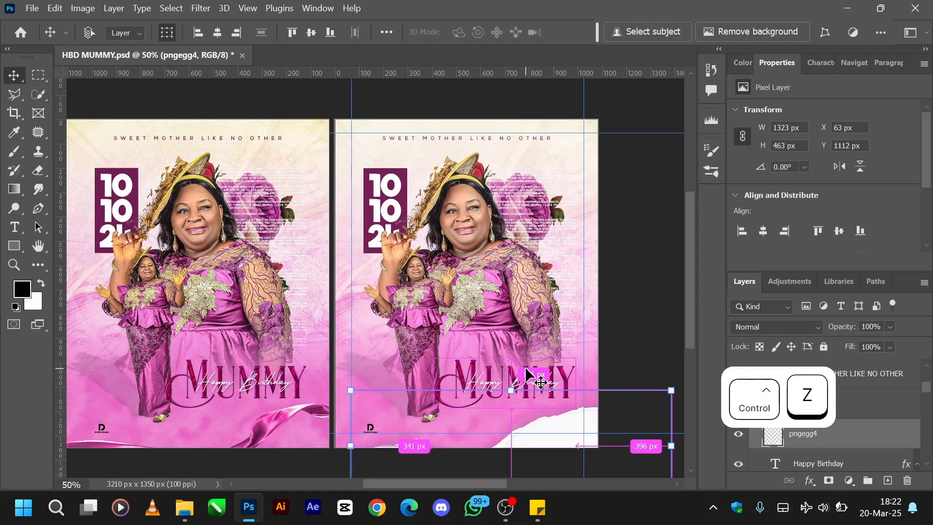
- Show the pngegg4 copy torn paper at the flyer's upper edge, shift it slightly down, and undo the move
{"action": "scroll", "coordinate": [875, 442], "scroll_direction": "up", "scroll_amount": 1}
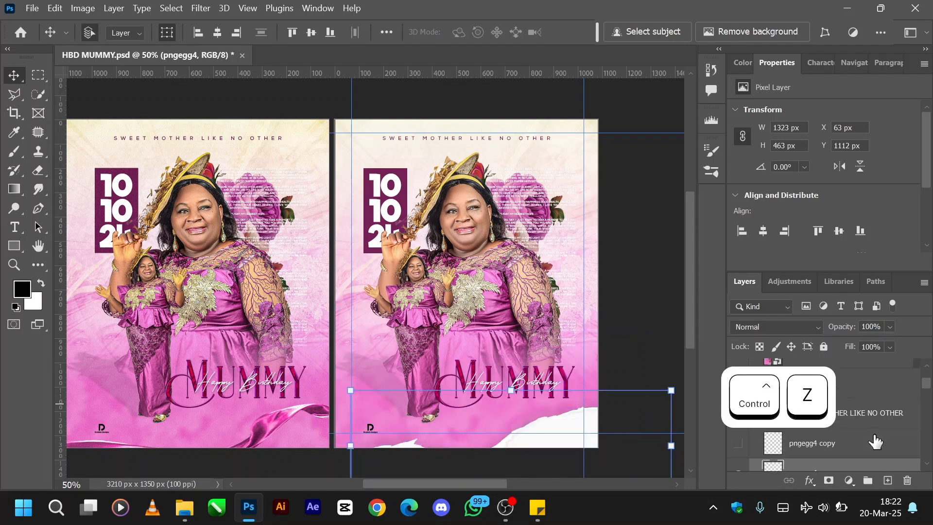
{"action": "left_click", "coordinate": [738, 444]}
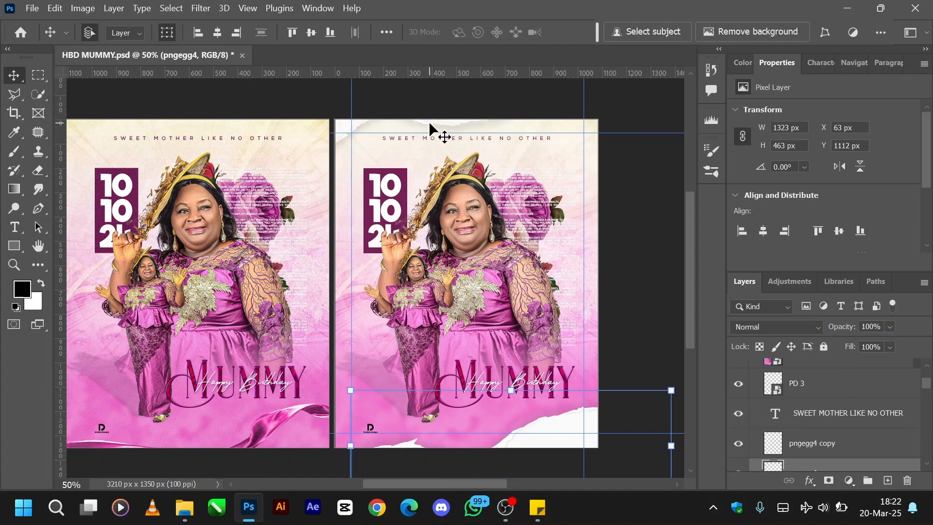
{"action": "mouse_move", "coordinate": [431, 132]}
{"action": "left_mouse_down"}
{"action": "mouse_move", "coordinate": [501, 175]}
{"action": "mouse_move", "coordinate": [491, 212]}
{"action": "mouse_move", "coordinate": [403, 220]}
{"action": "mouse_move", "coordinate": [429, 210]}
{"action": "mouse_move", "coordinate": [427, 142]}
{"action": "left_mouse_up"}
{"action": "key", "text": "ctrl+z"}
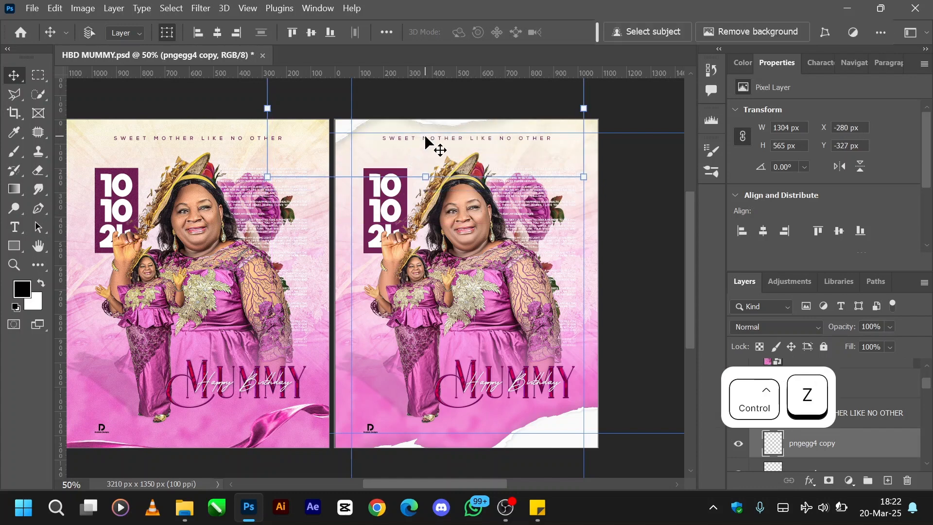
- Show Layer 4 again in the original Artboard 2 and collapse the artboard
{"action": "scroll", "coordinate": [875, 437], "scroll_direction": "up", "scroll_amount": 1}
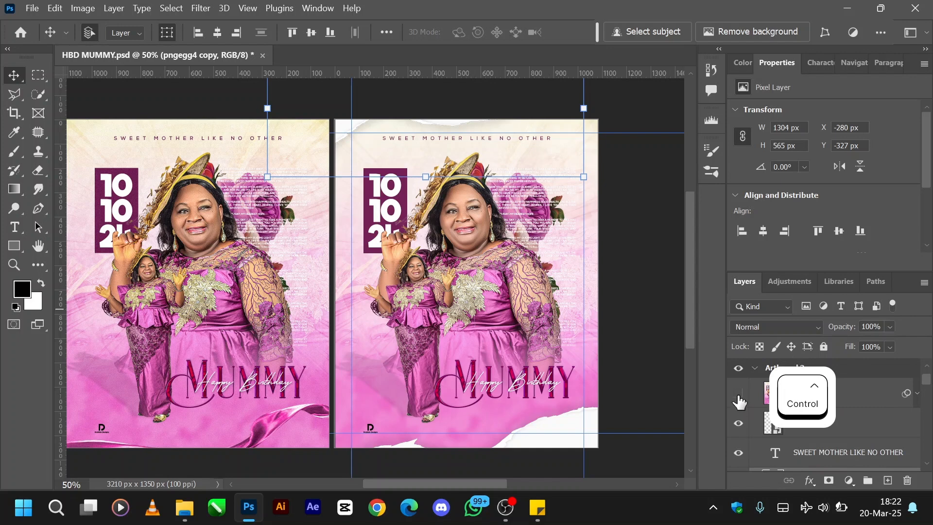
{"action": "left_click", "coordinate": [739, 396]}
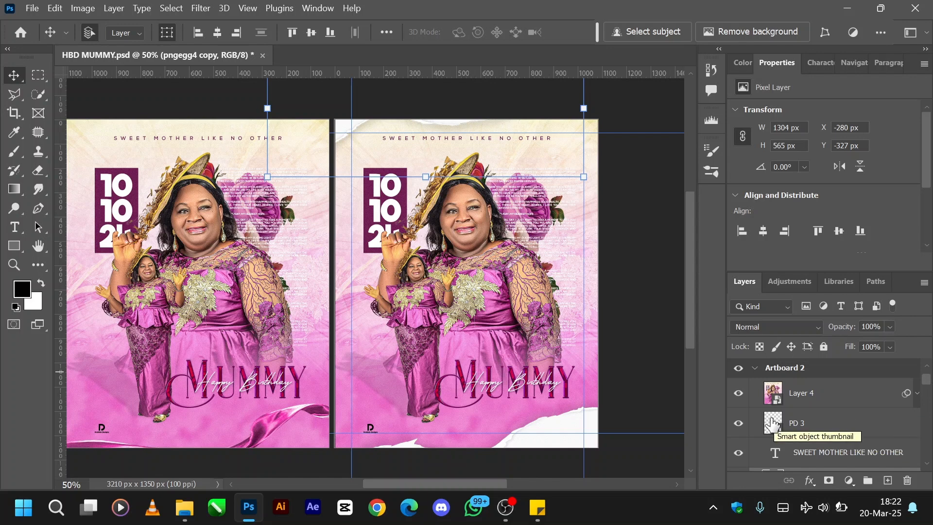
{"action": "left_click", "coordinate": [801, 402]}
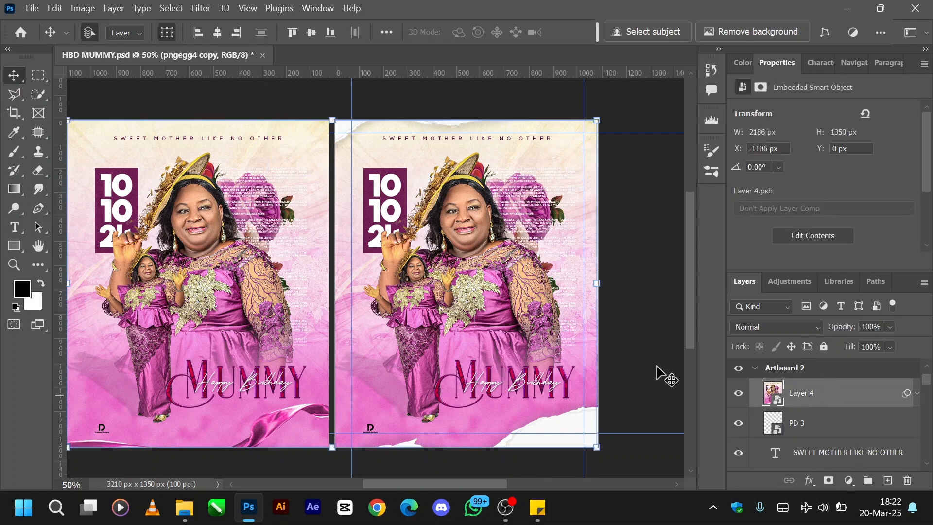
{"action": "left_click", "coordinate": [755, 368]}
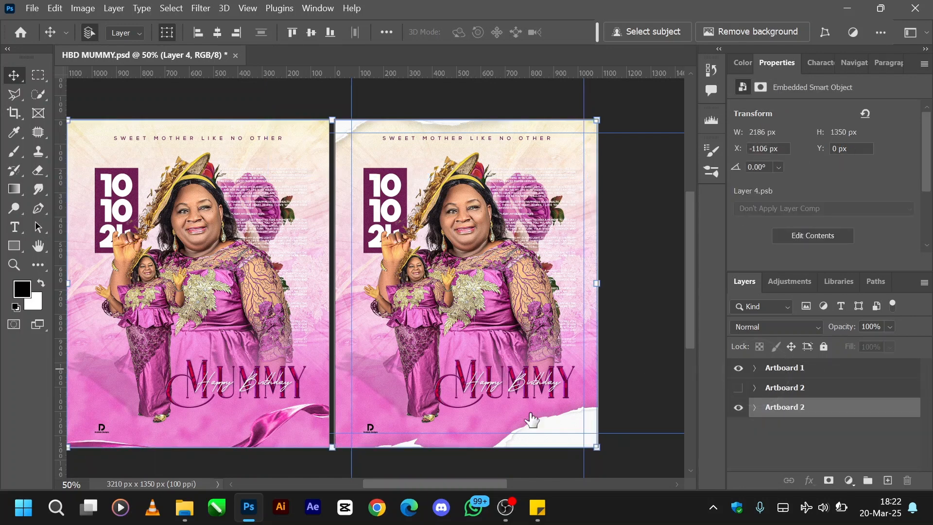
- Select Layer 4 in the torn-paper Artboard 2 directly from the flyer
{"action": "scroll", "coordinate": [482, 418], "scroll_direction": "left", "scroll_amount": 3}
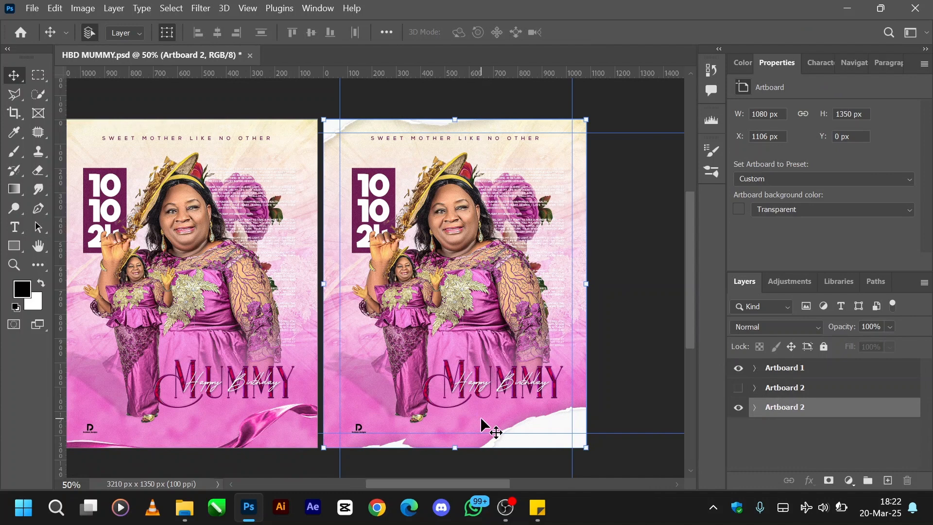
{"action": "scroll", "coordinate": [482, 419], "scroll_direction": "right", "scroll_amount": 1}
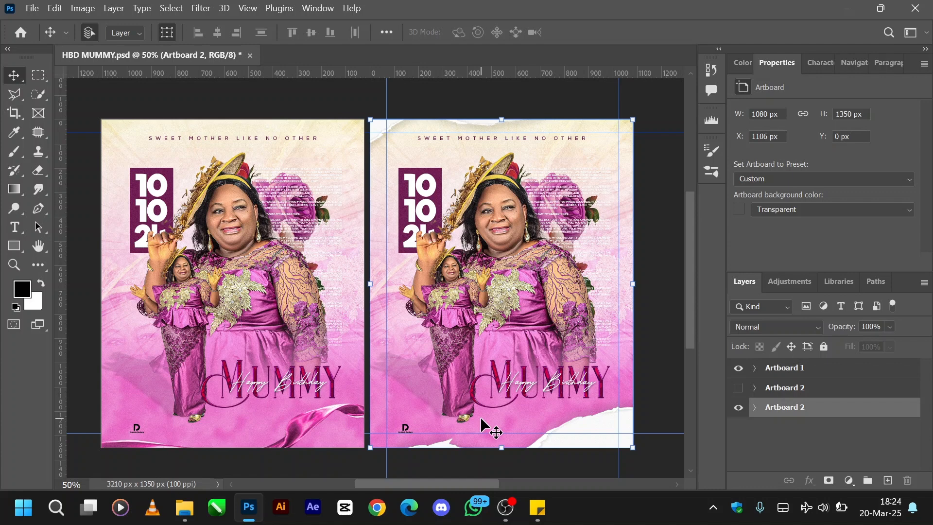
{"action": "left_click", "coordinate": [480, 416]}
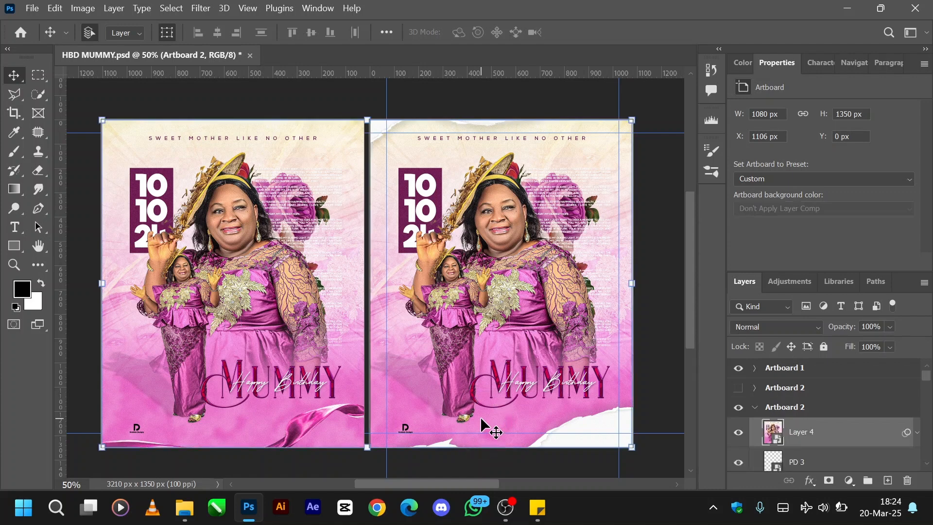